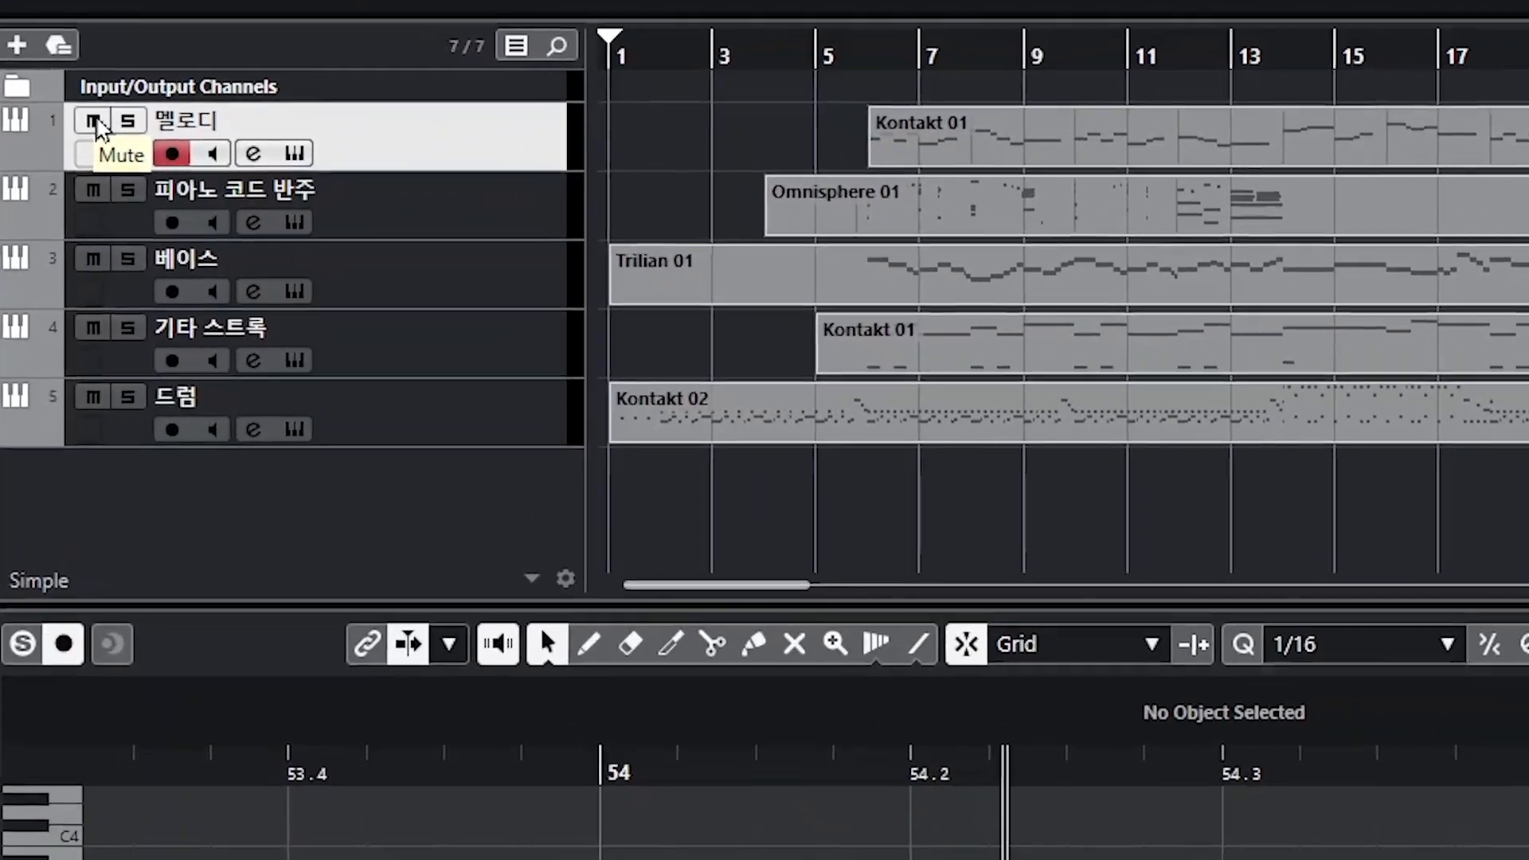
# Step: Mute the 멜로디 track
pyautogui.click(93, 121)
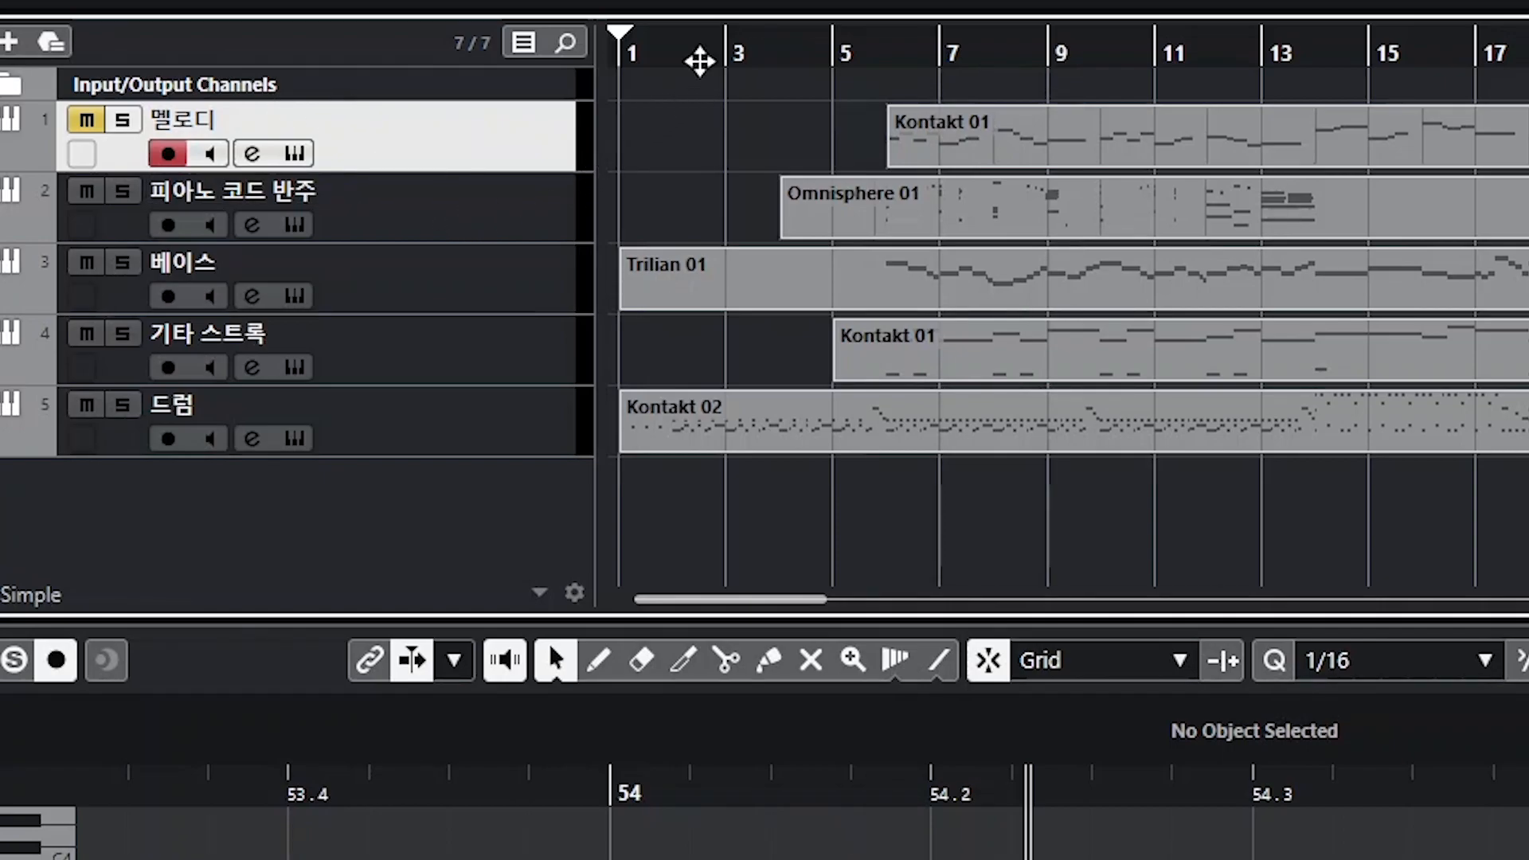
pyautogui.moveTo(700, 61); pyautogui.dragTo(497, 65)
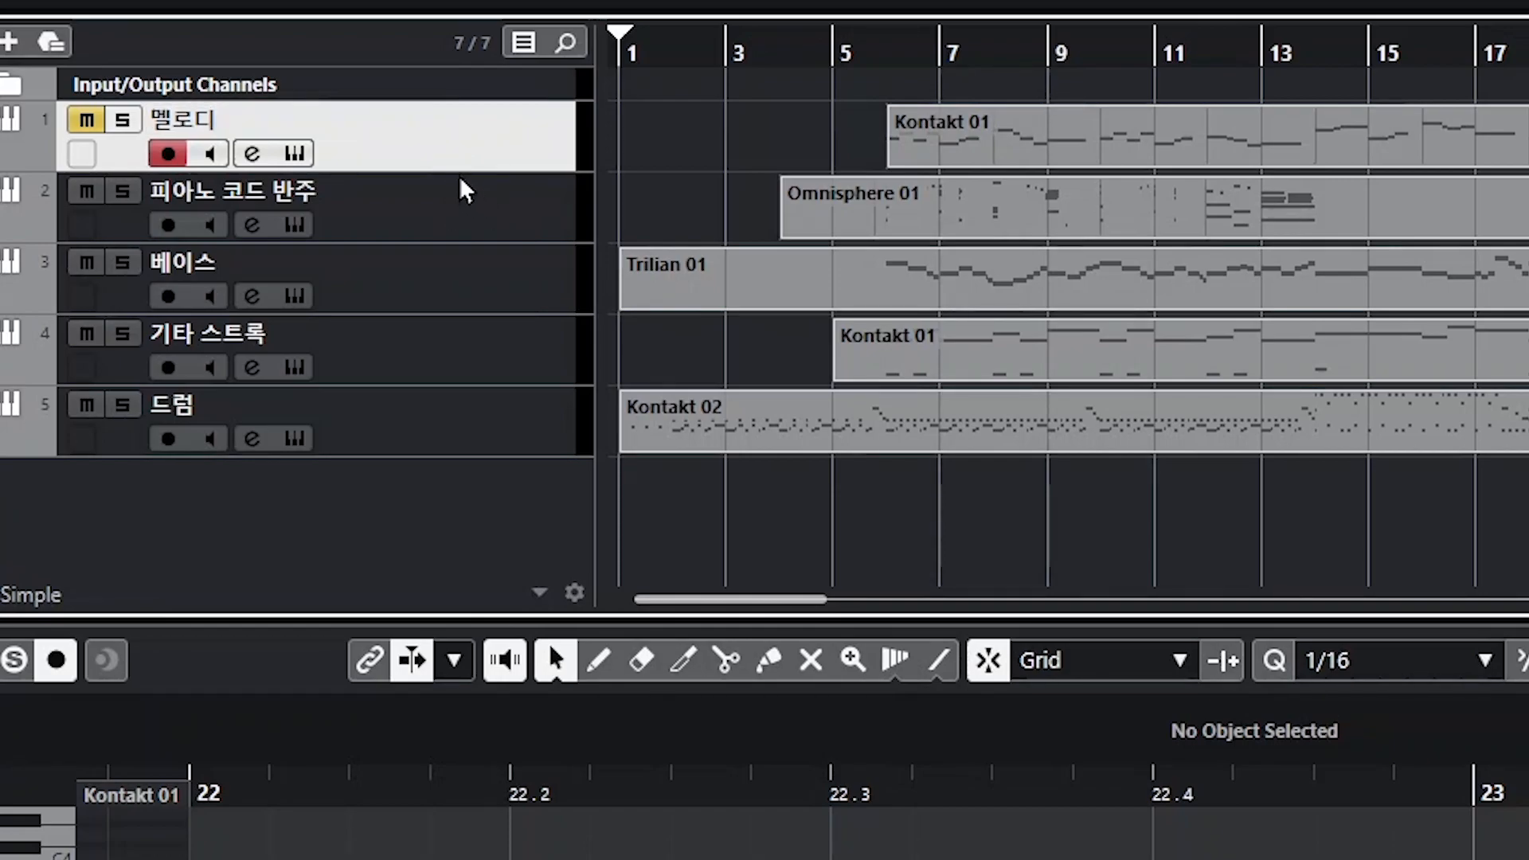
# Step: Add a new marker track to the project with default settings
pyautogui.rightClick(456, 142)
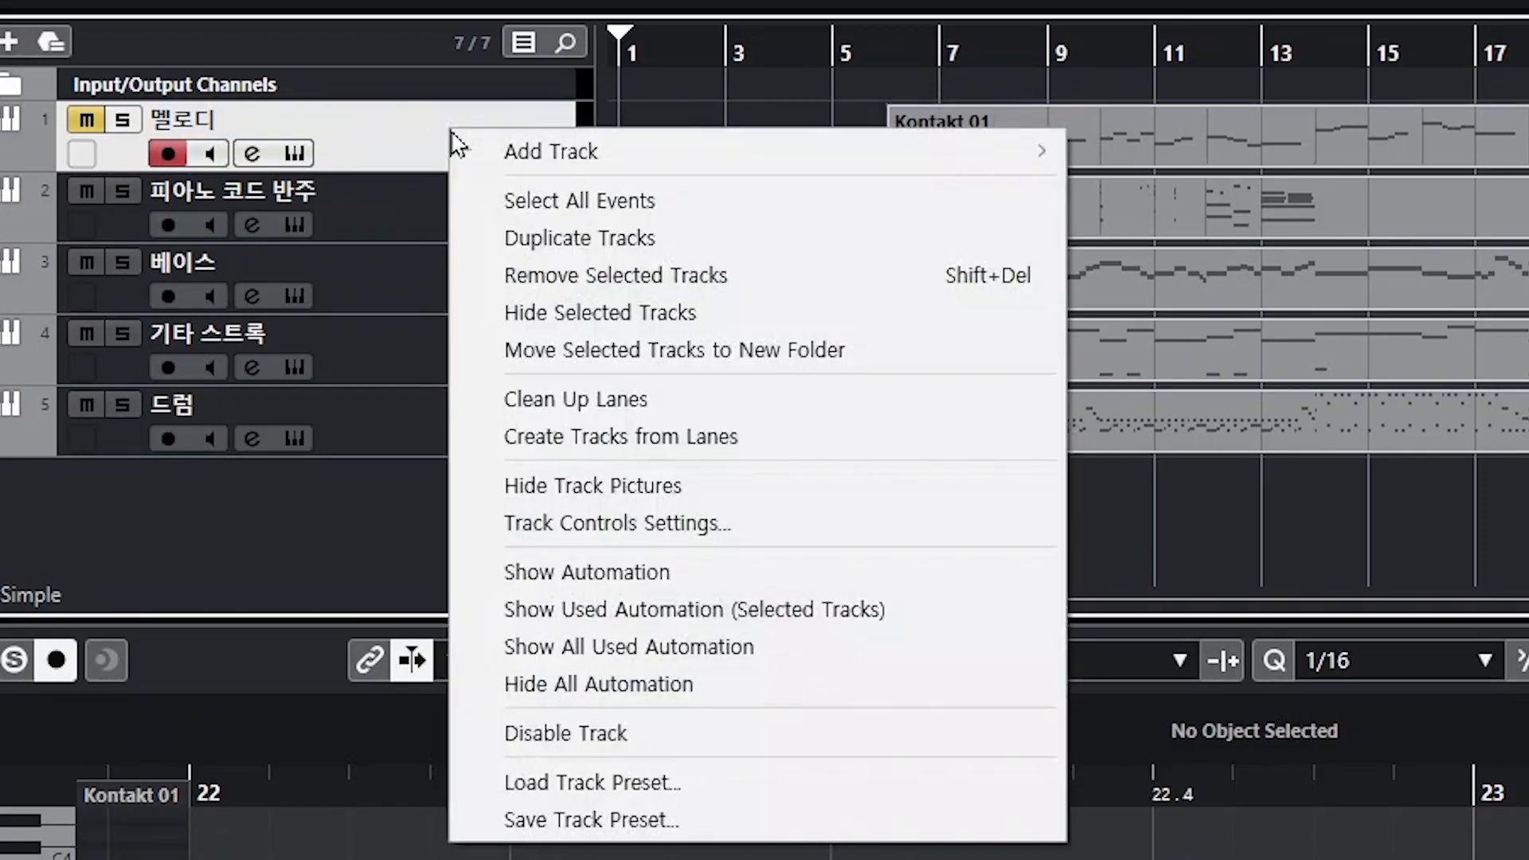
pyautogui.moveTo(601, 150)
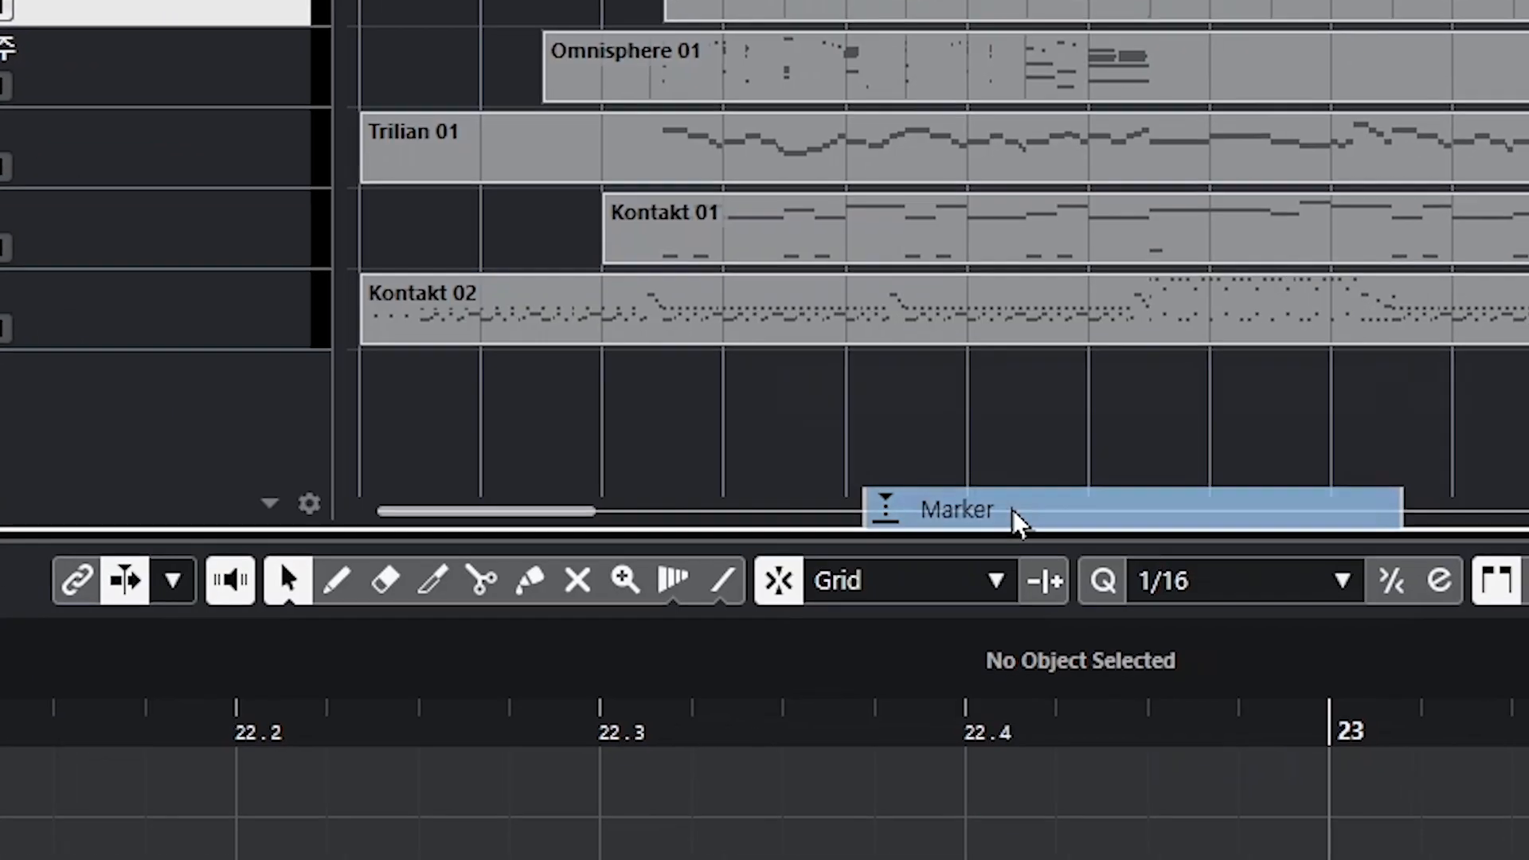
pyautogui.click(1187, 620)
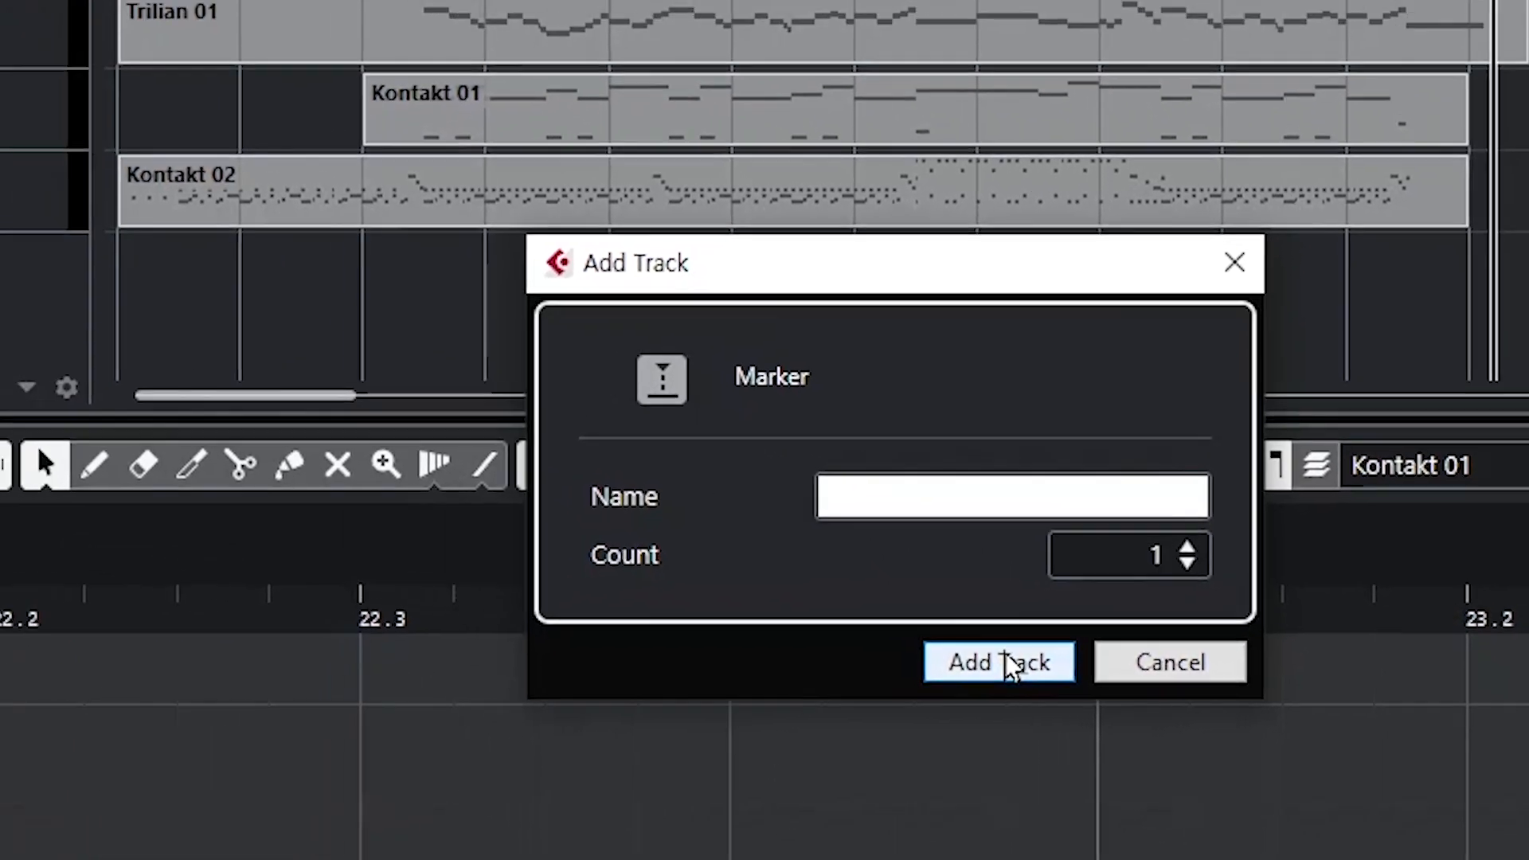
pyautogui.click(1006, 657)
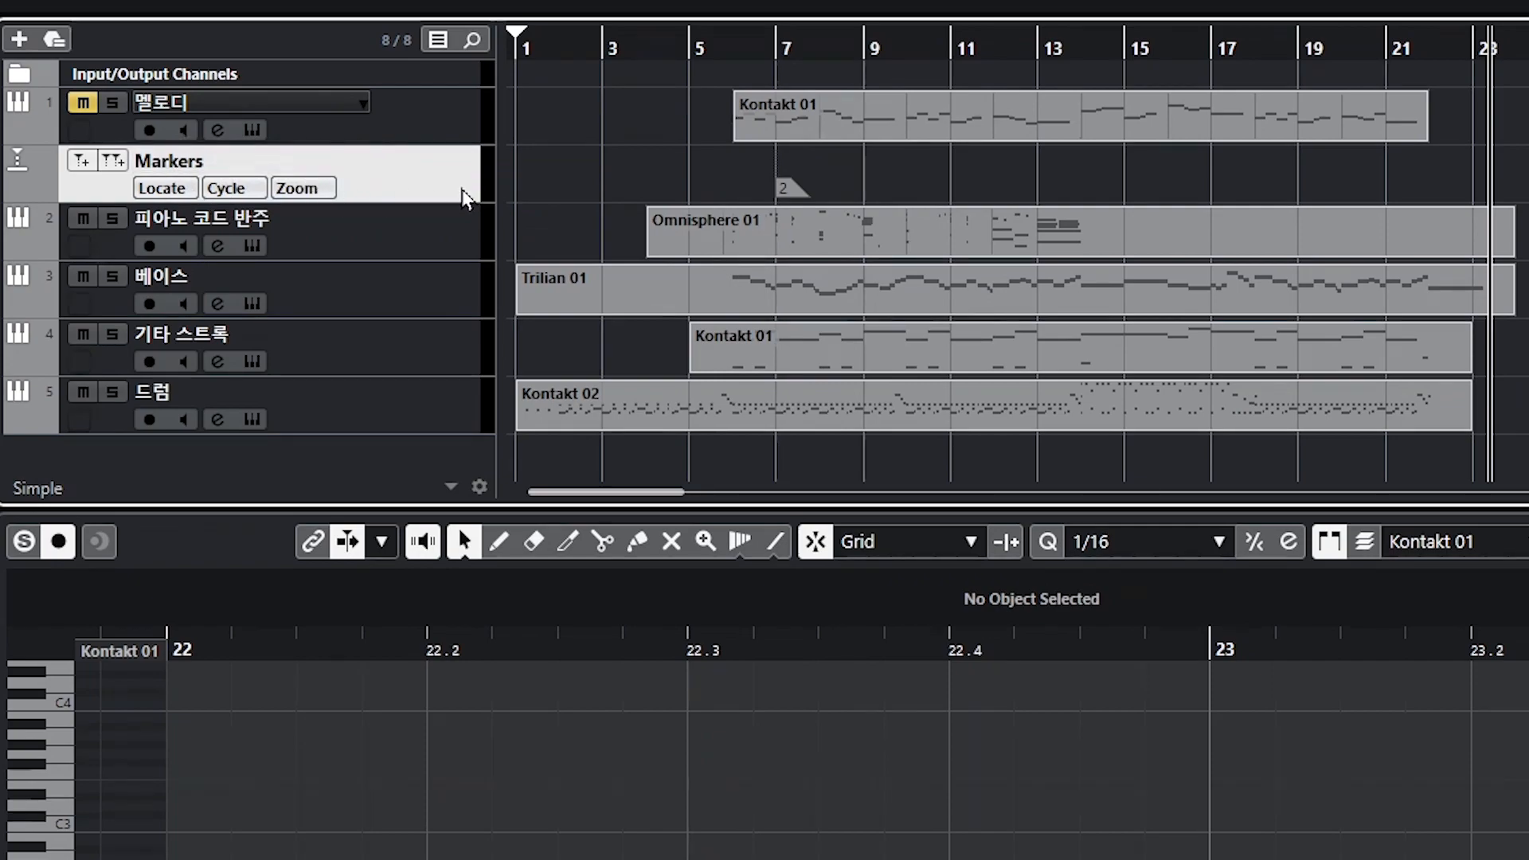
# Step: Delete the existing marker on the marker track and move the marker track to the top of the track list
pyautogui.click(793, 191)
pyautogui.press('Delete')
pyautogui.moveTo(403, 192); pyautogui.dragTo(407, 116)
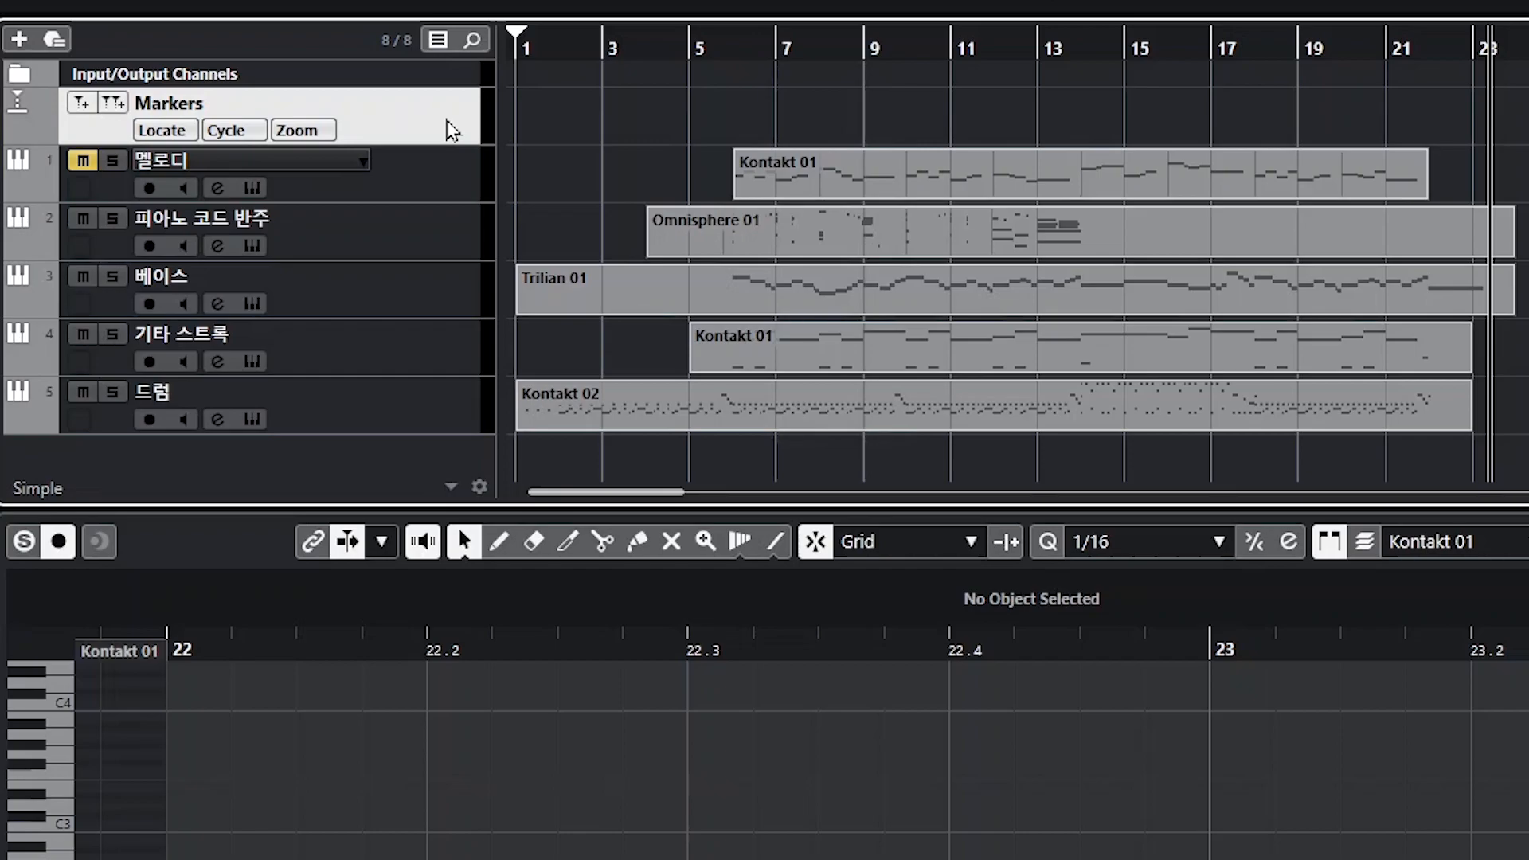
# Step: Add a second marker track below the 멜로디 track
pyautogui.rightClick(430, 171)
pyautogui.moveTo(915, 198)
pyautogui.click(1065, 549)
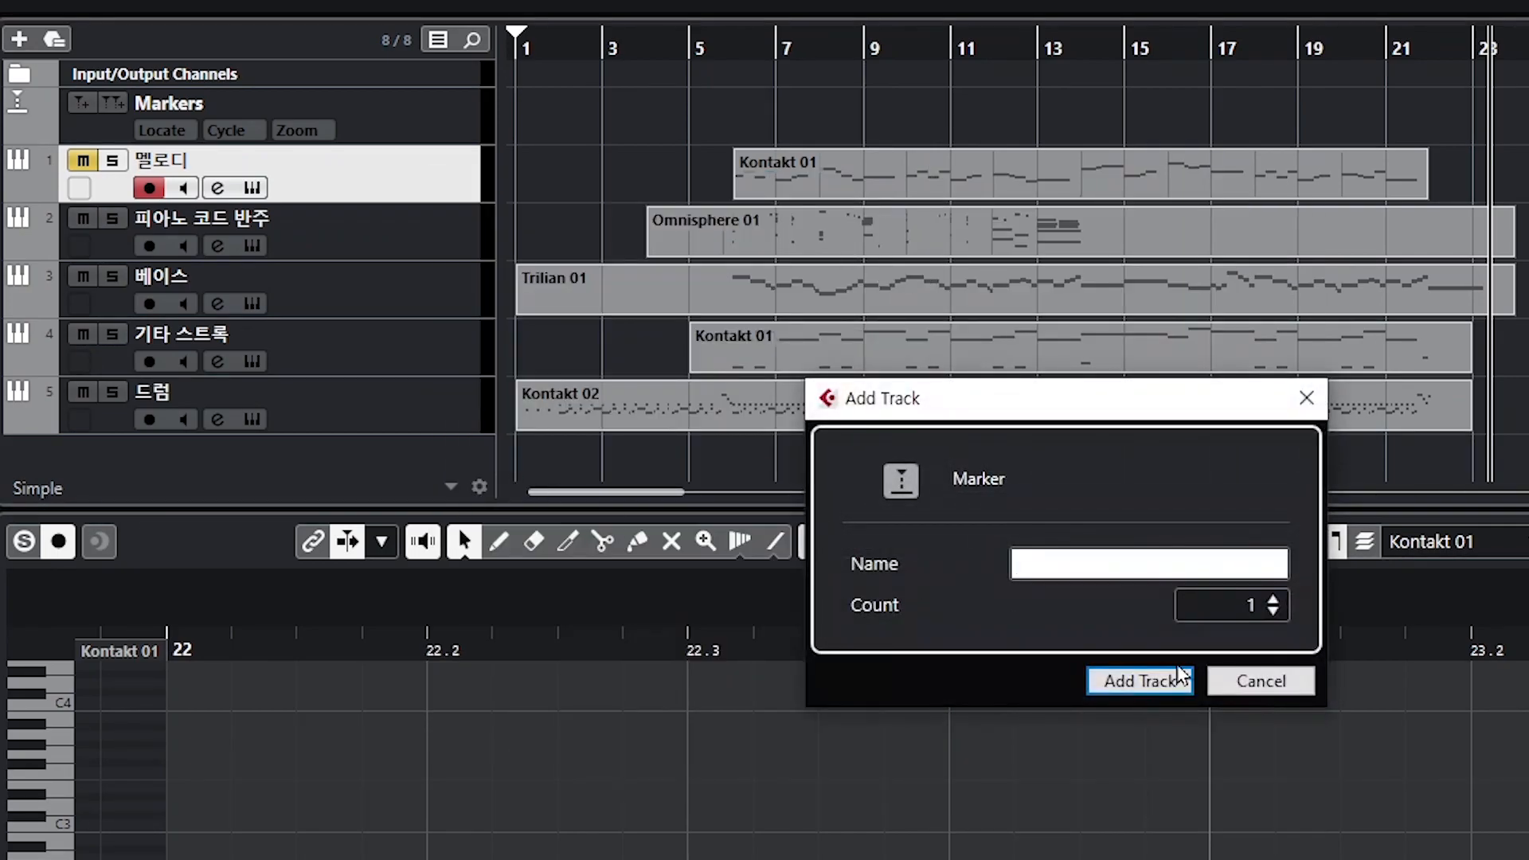
pyautogui.click(1151, 677)
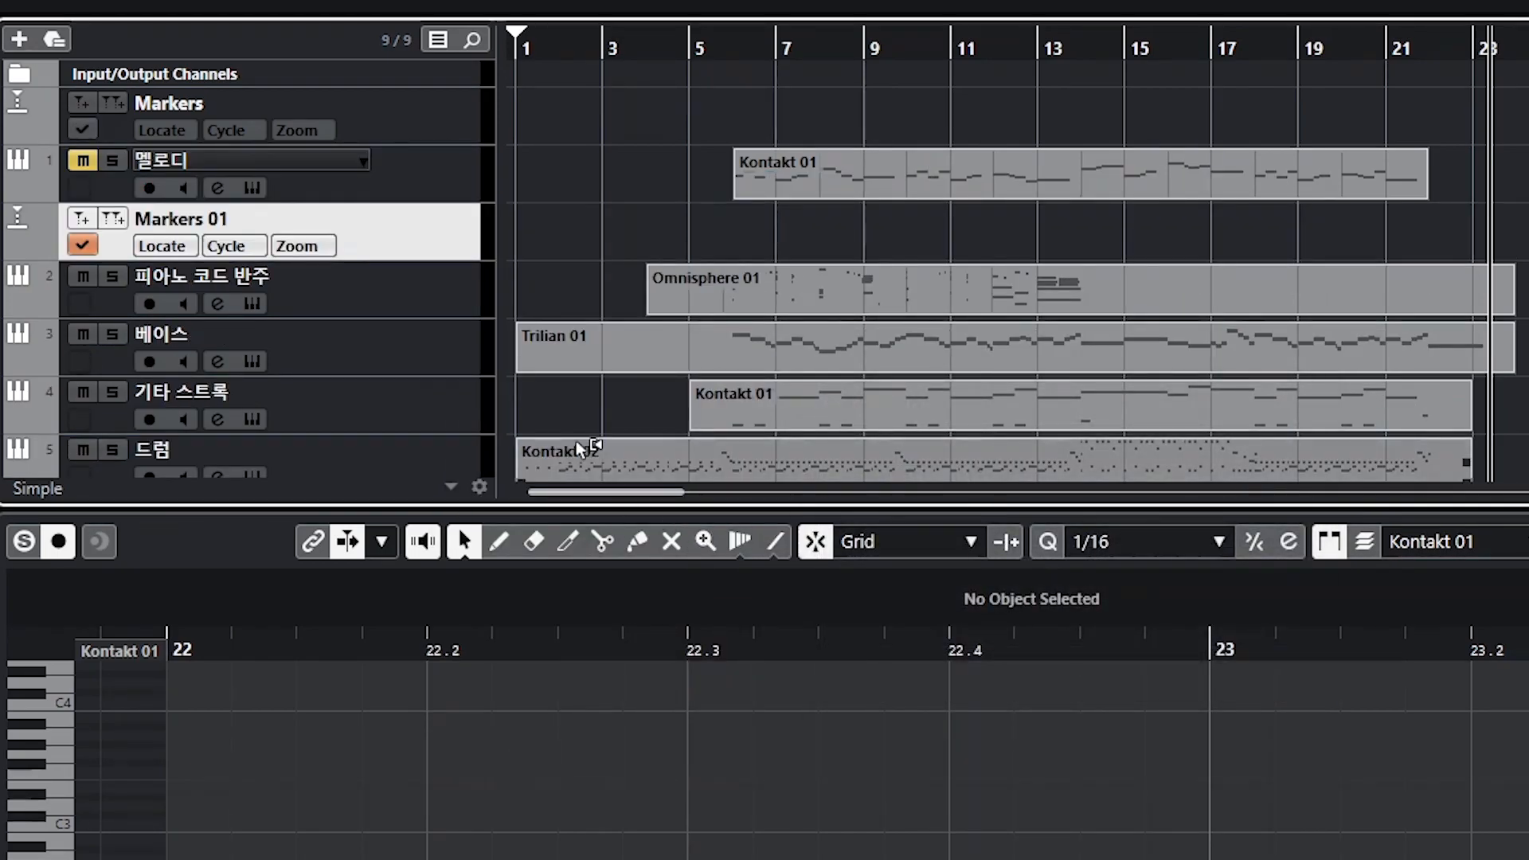
# Step: Move the second marker track below the 베이스 track and rename it Markers 2
pyautogui.moveTo(436, 246); pyautogui.dragTo(431, 357)
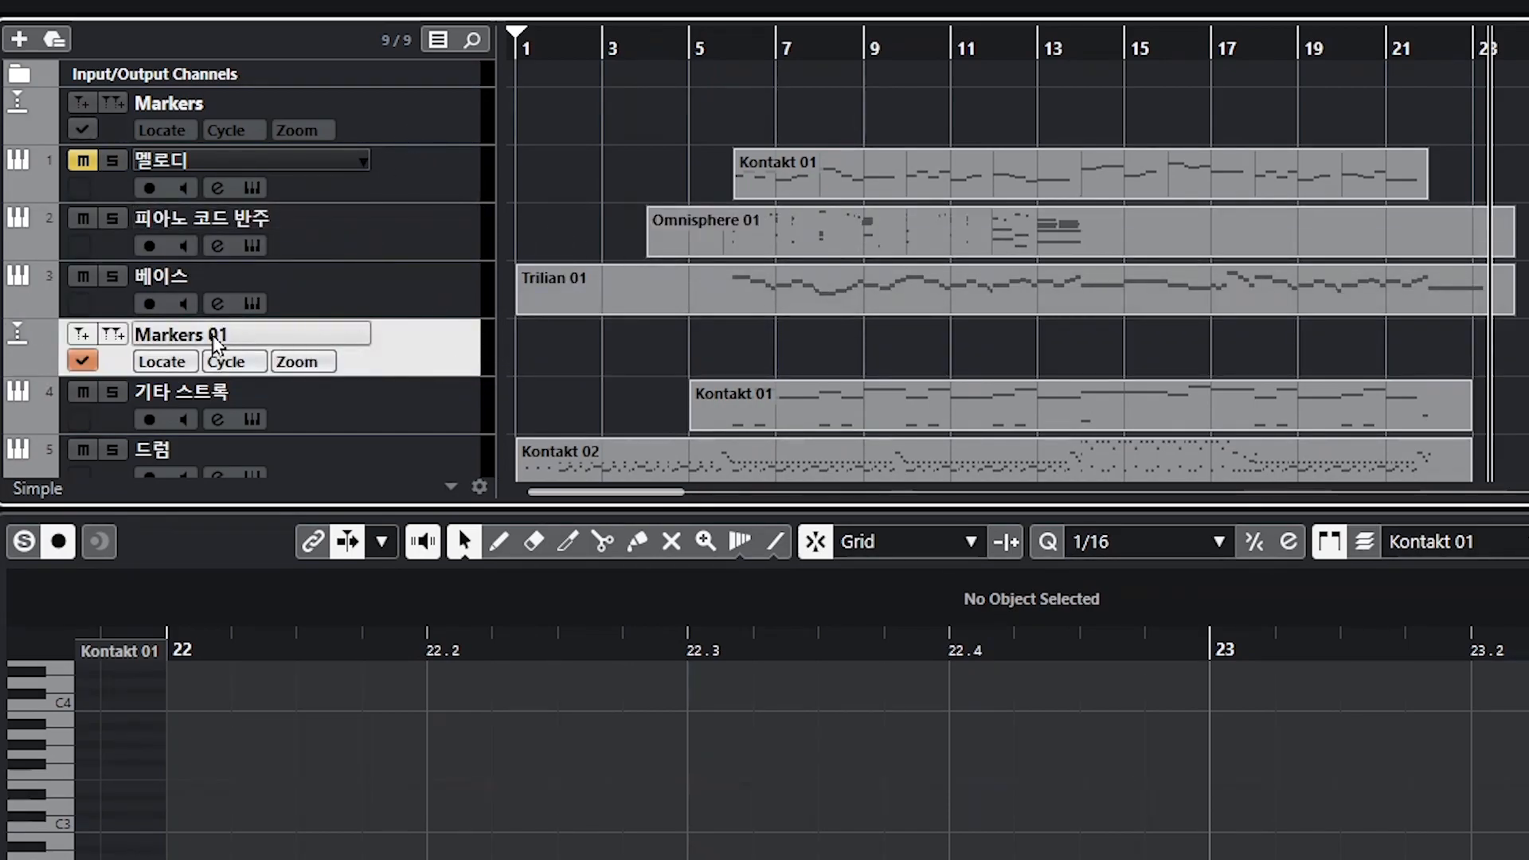
pyautogui.doubleClick(281, 333)
pyautogui.press('End')
pyautogui.press('BackSpace')
pyautogui.press('BackSpace')
pyautogui.write('2')
# Step: Rename the first marker track Markers 1
pyautogui.doubleClick(303, 102)
pyautogui.click(298, 101)
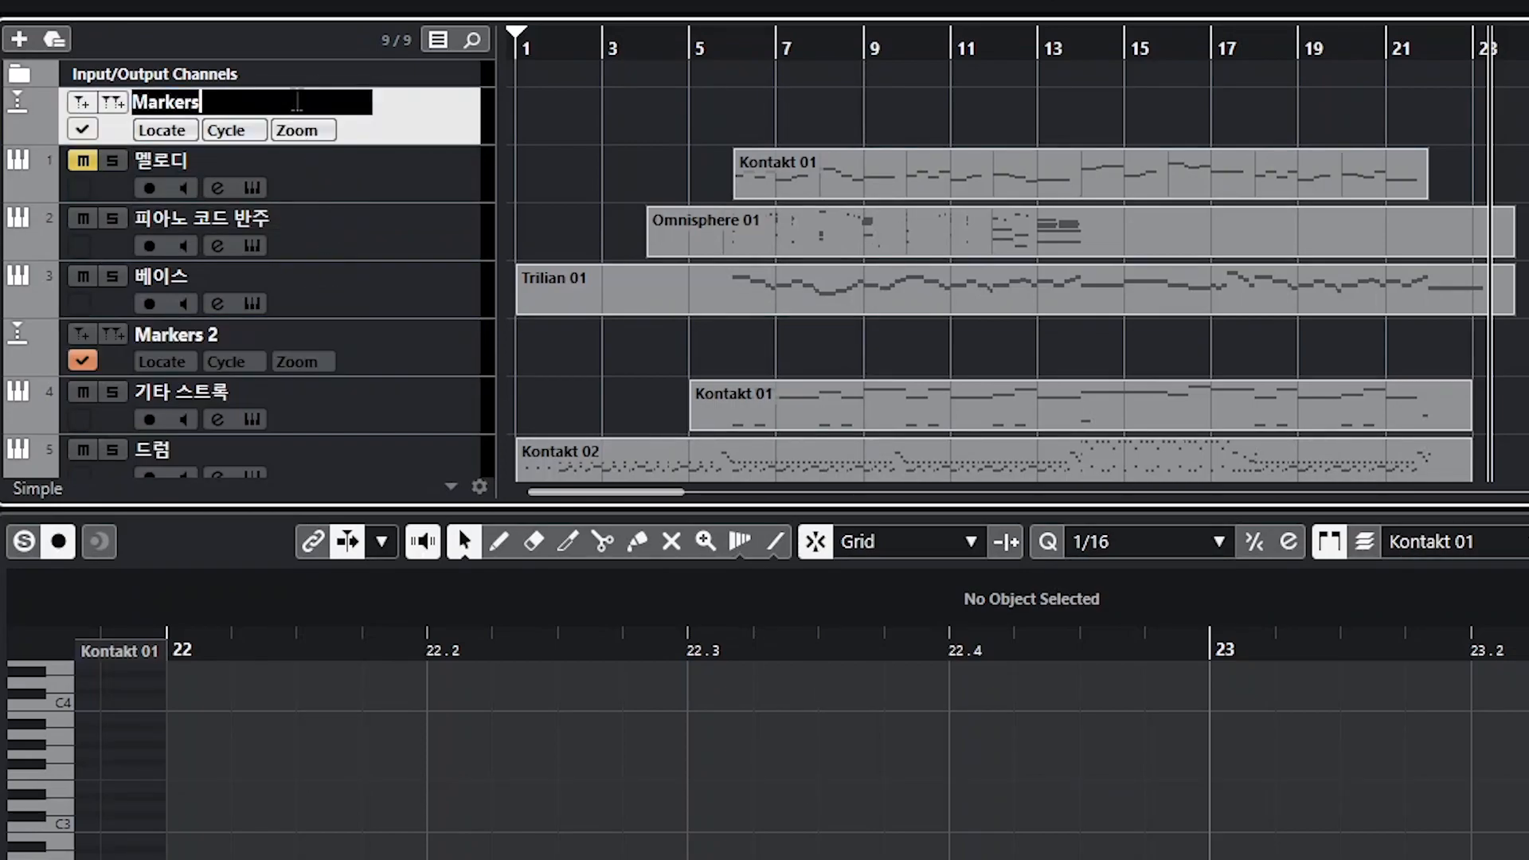
pyautogui.press('Return')
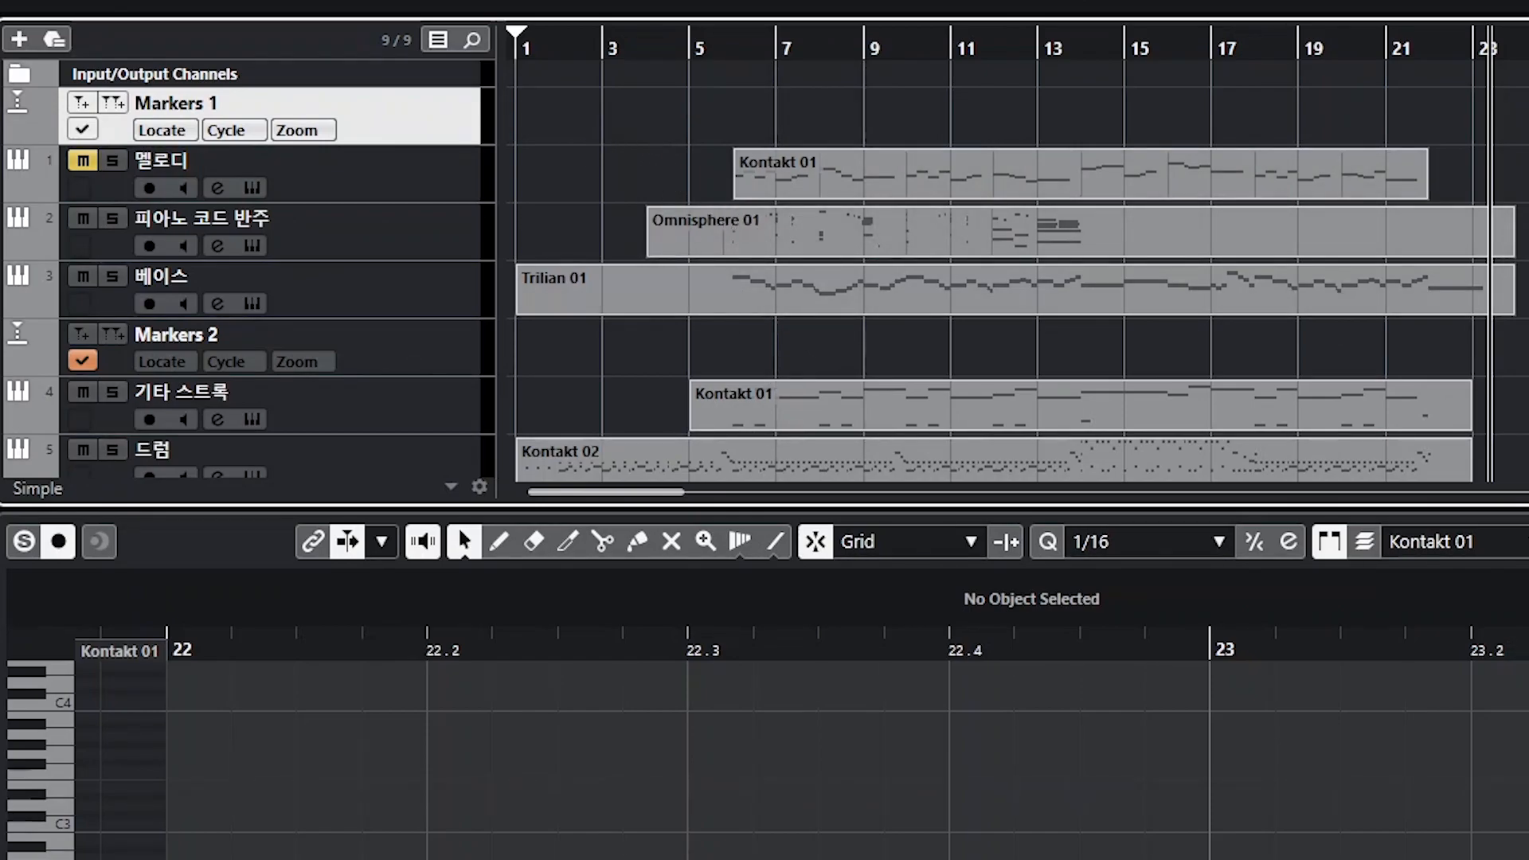
# Step: Place the project cursor at different bars in the ruler and return it to the project start
pyautogui.click(404, 355)
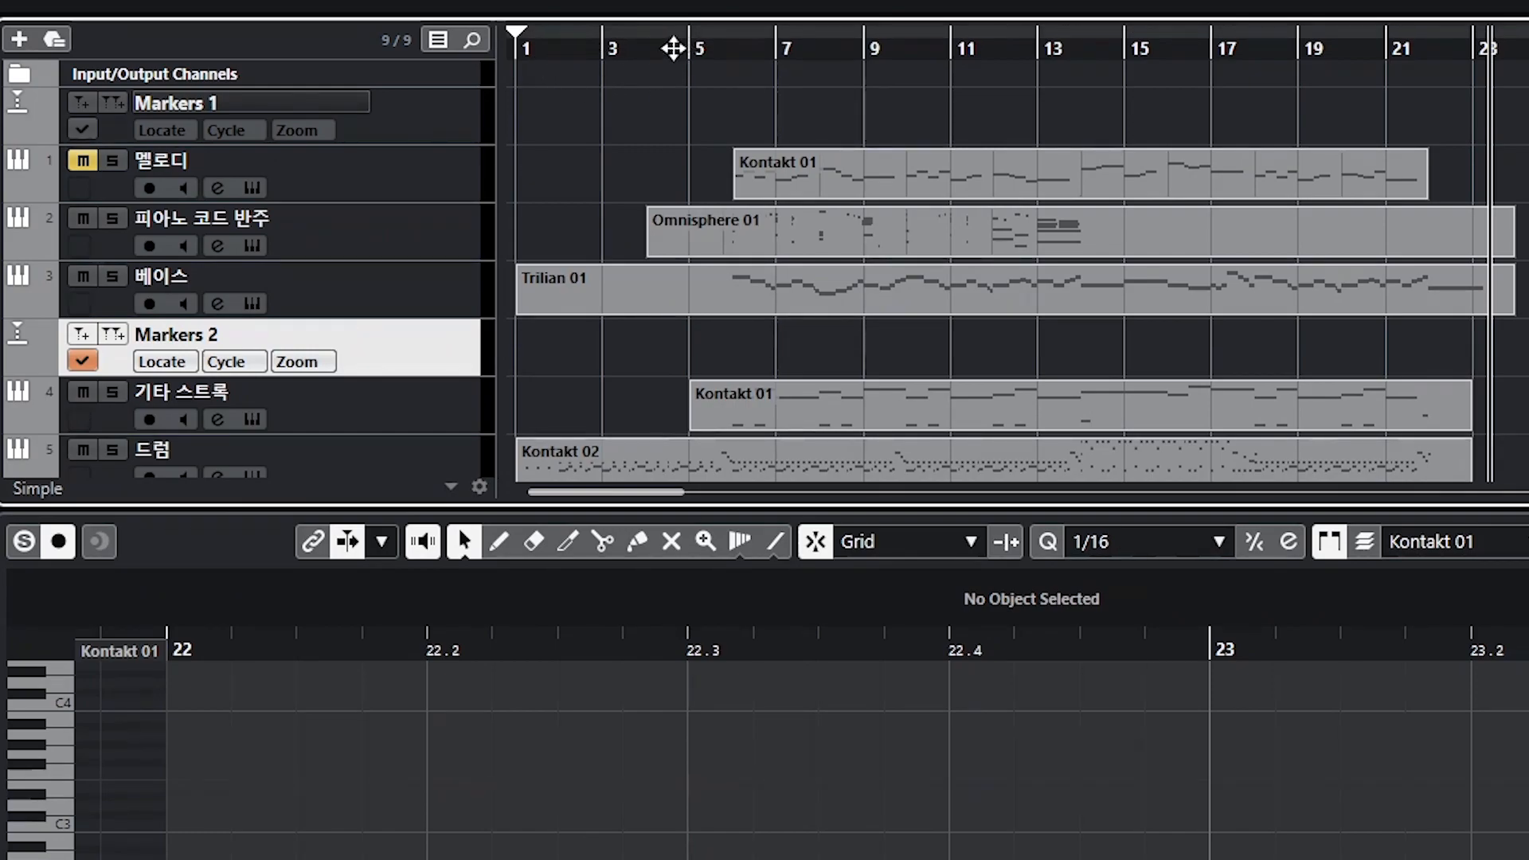
pyautogui.moveTo(701, 48); pyautogui.dragTo(403, 46)
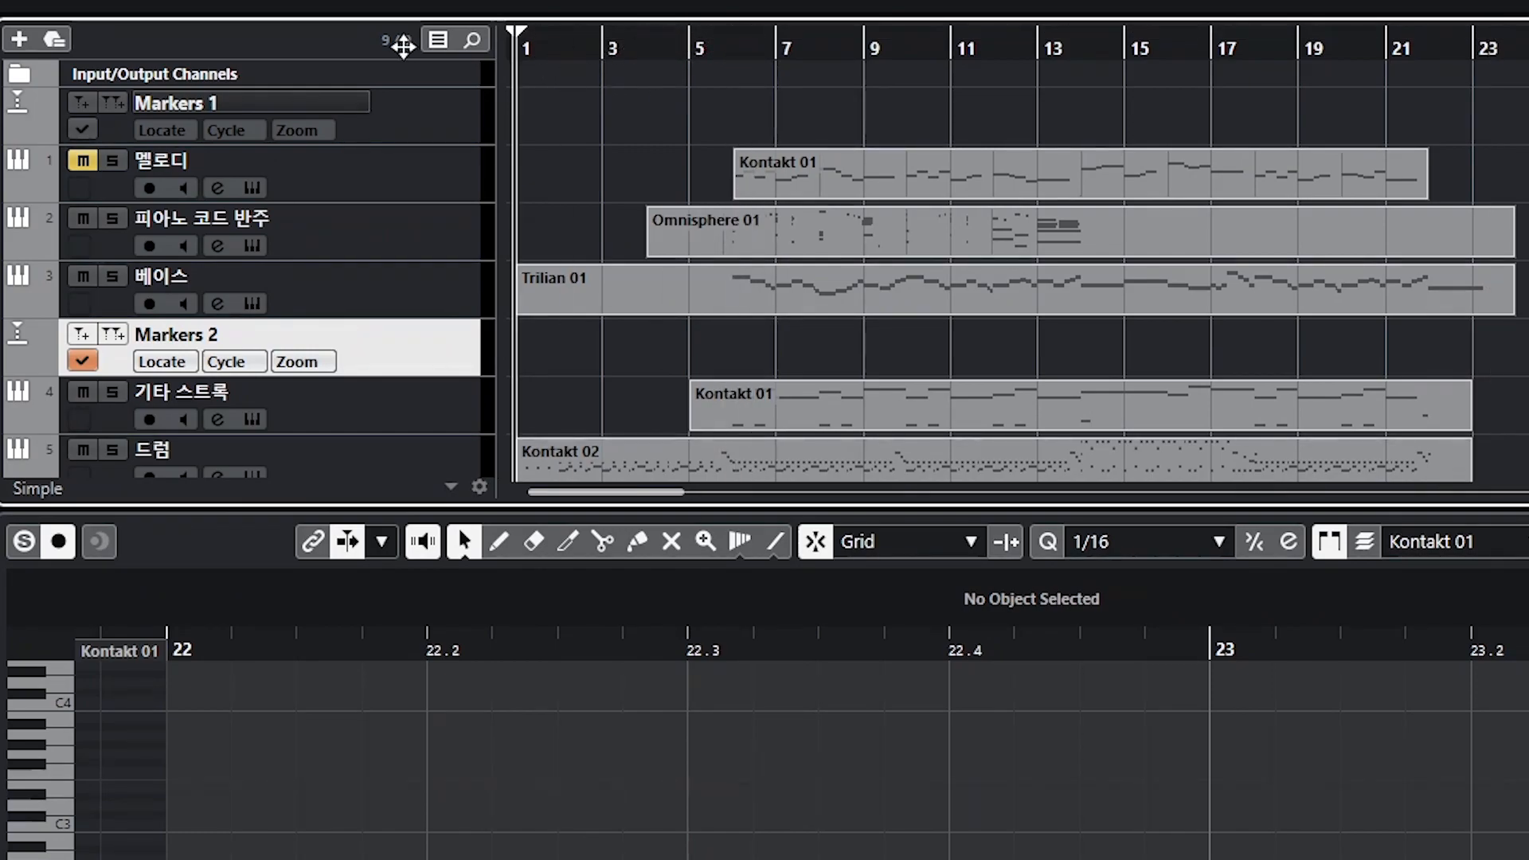
pyautogui.click(1042, 49)
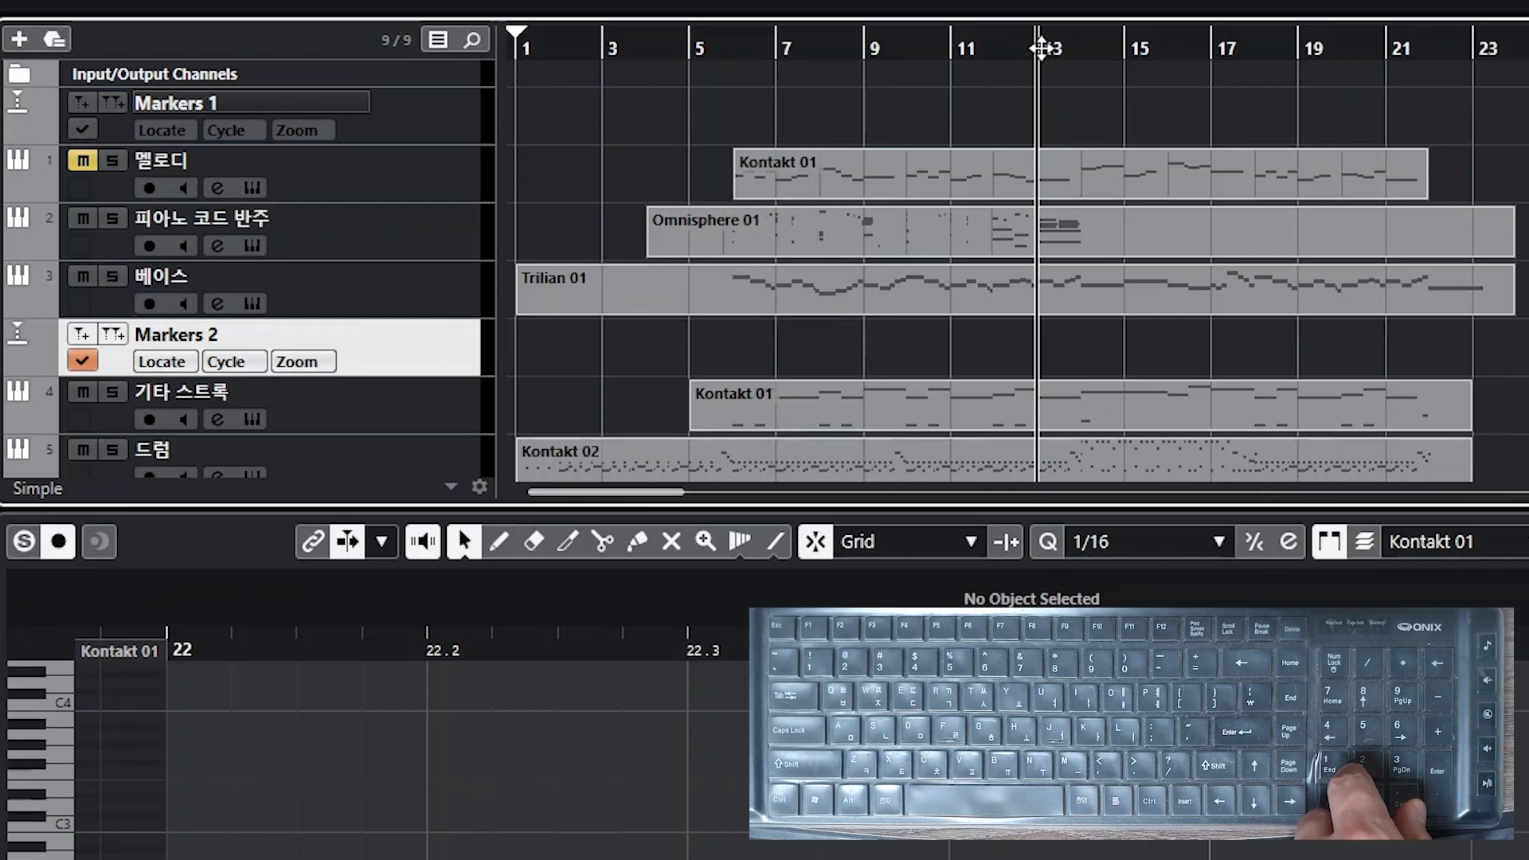
pyautogui.press('KP_Decimal')
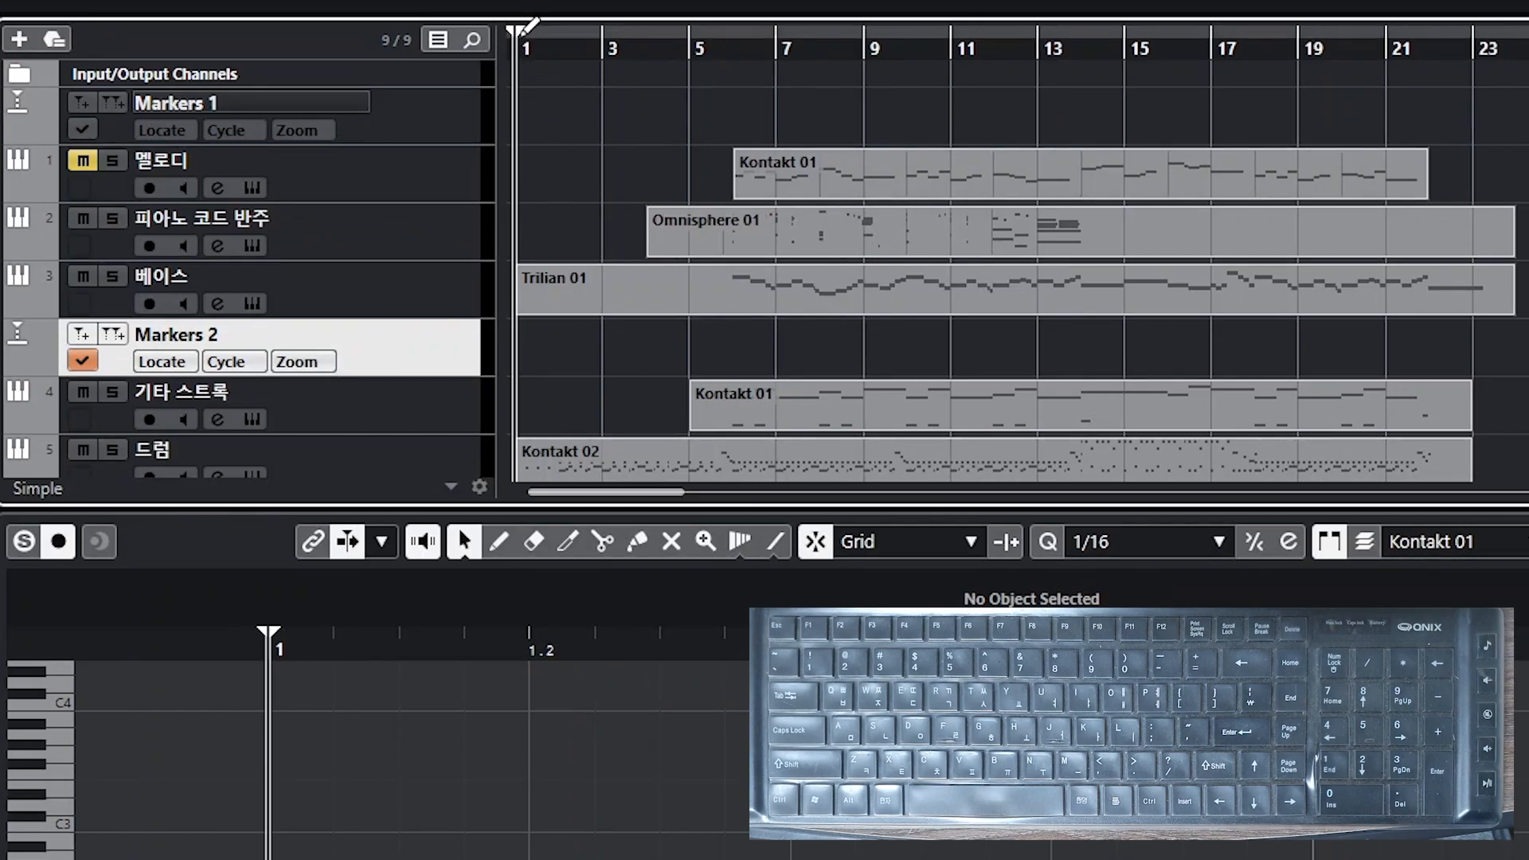
pyautogui.click(865, 49)
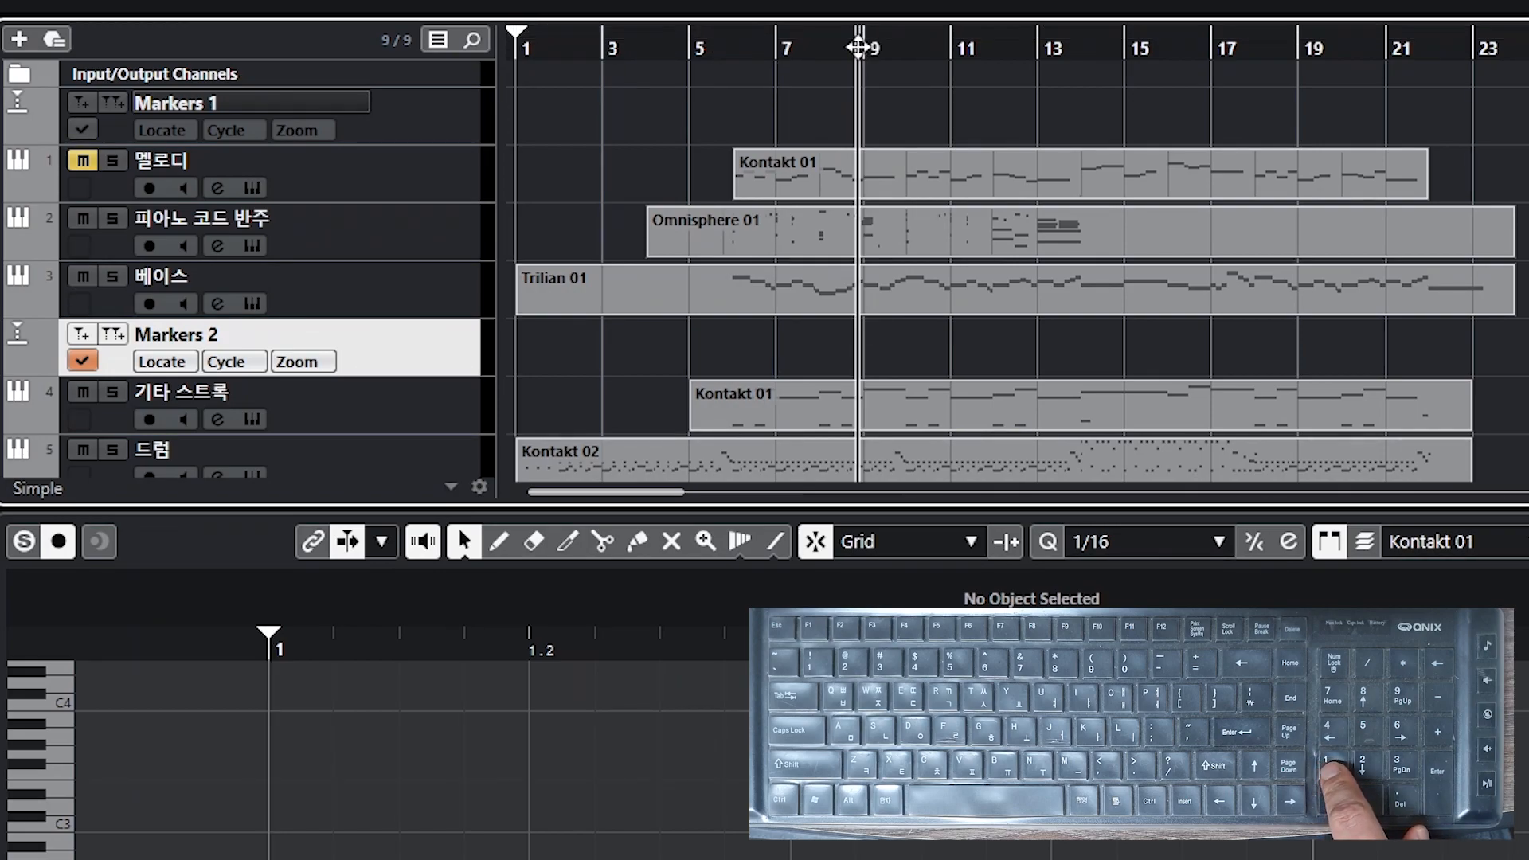
pyautogui.press('KP_Decimal')
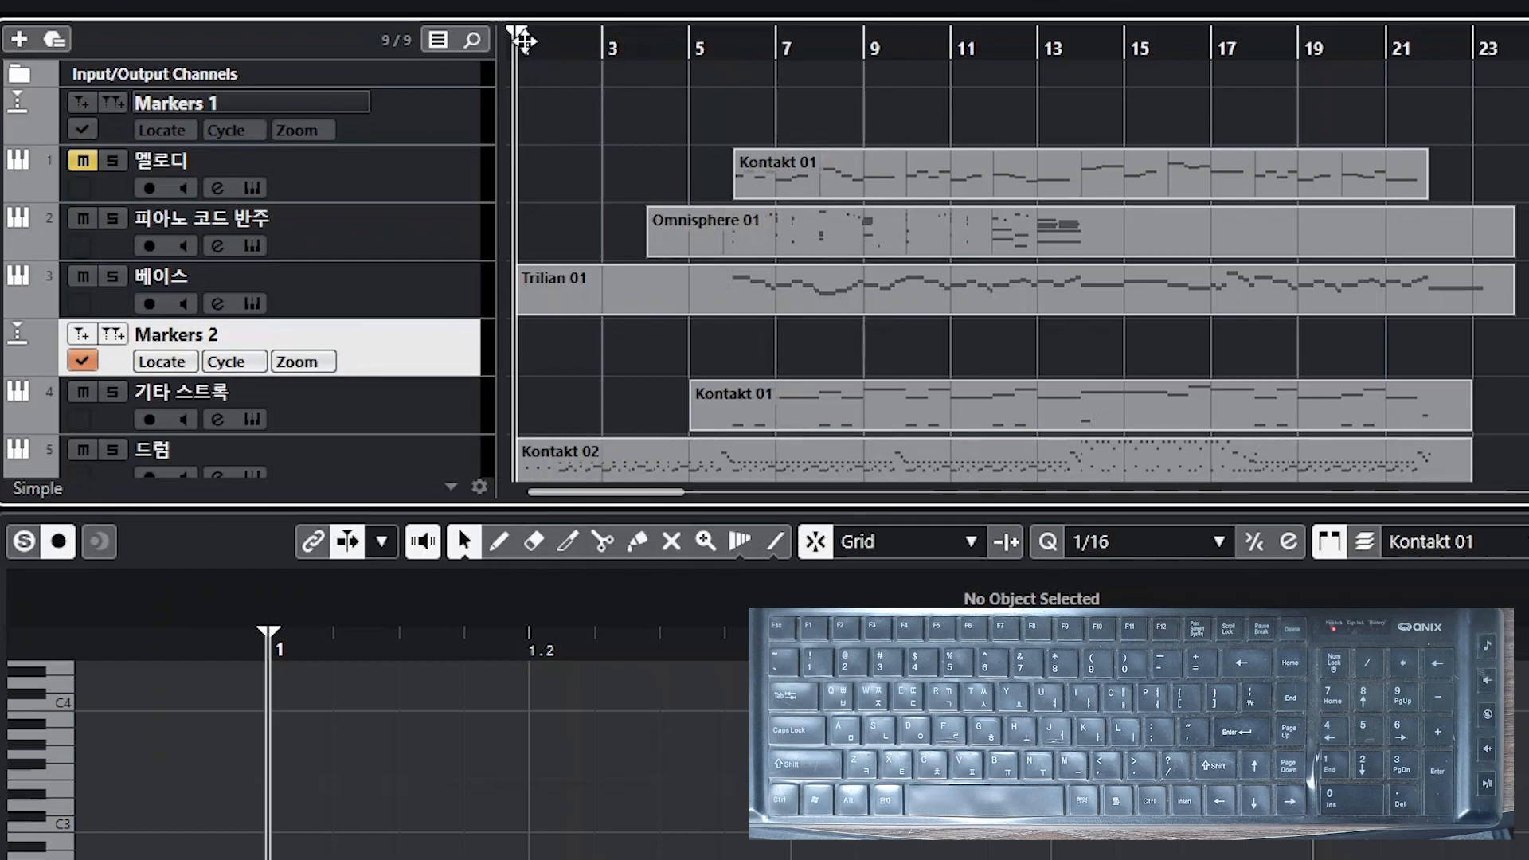
# Step: Set the locators to span bars 7 to 15 and jump the cursor to the left locator
pyautogui.moveTo(521, 29); pyautogui.dragTo(1124, 32)
pyautogui.moveTo(524, 34); pyautogui.dragTo(778, 36)
pyautogui.press('KP_1')
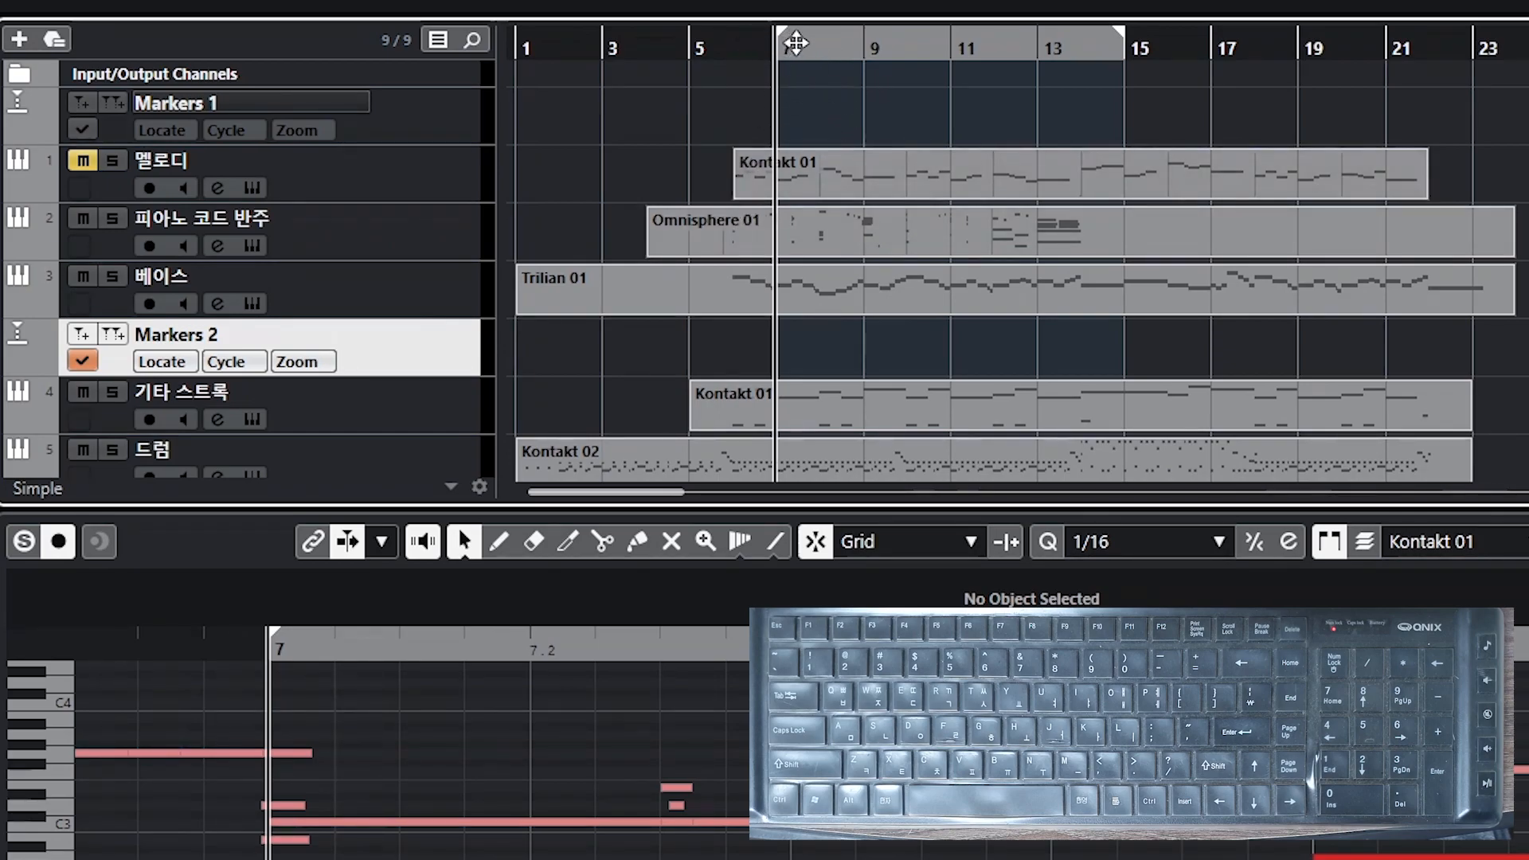
# Step: Move the locators back toward the start and jump the cursor to the left locator
pyautogui.moveTo(791, 43); pyautogui.dragTo(568, 46)
pyautogui.moveTo(1125, 38); pyautogui.dragTo(805, 31)
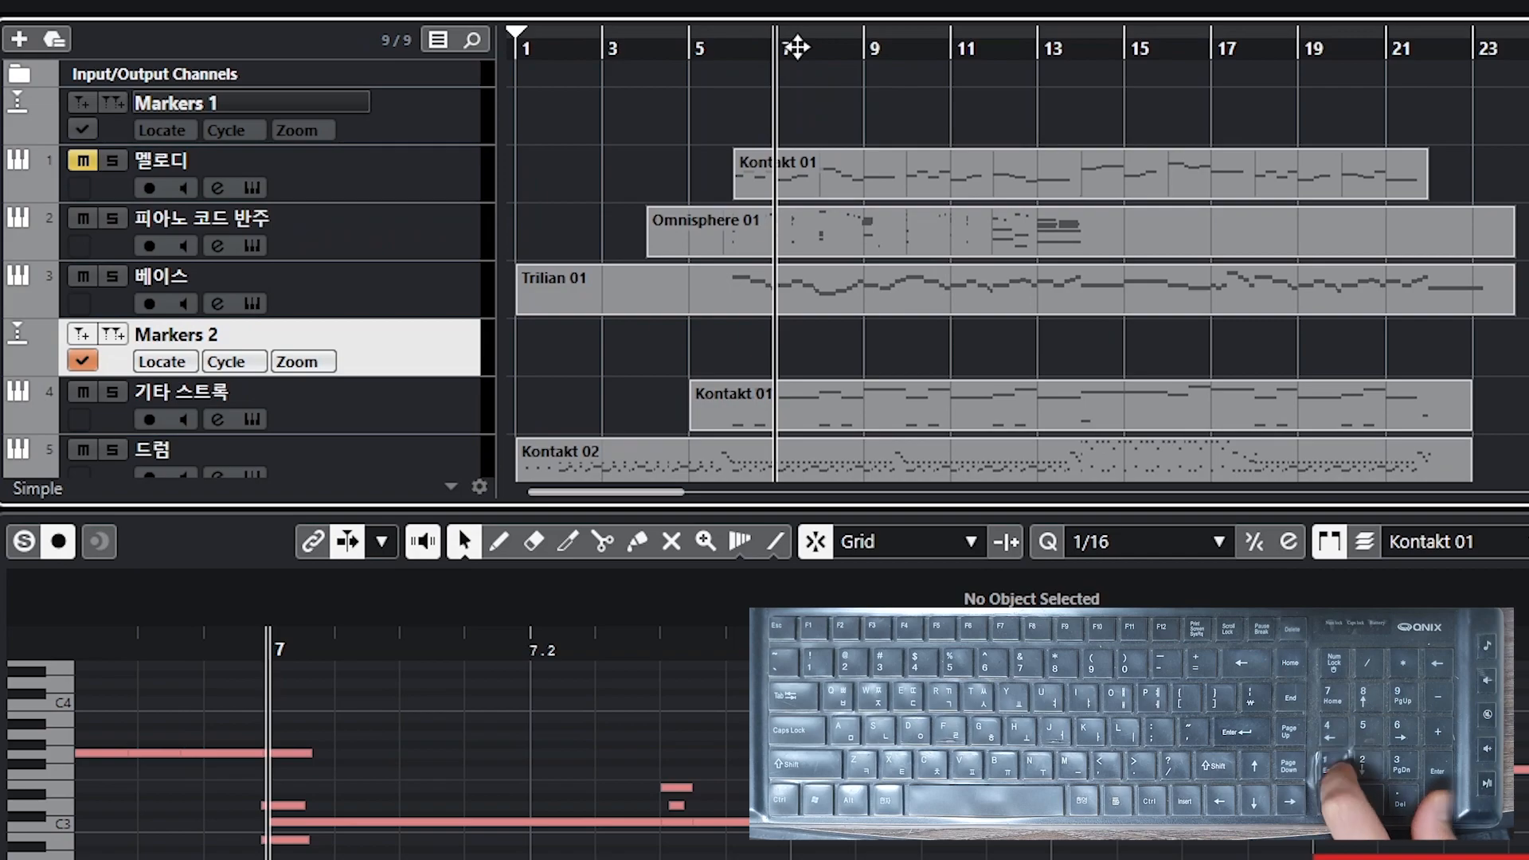
pyautogui.press('KP_1')
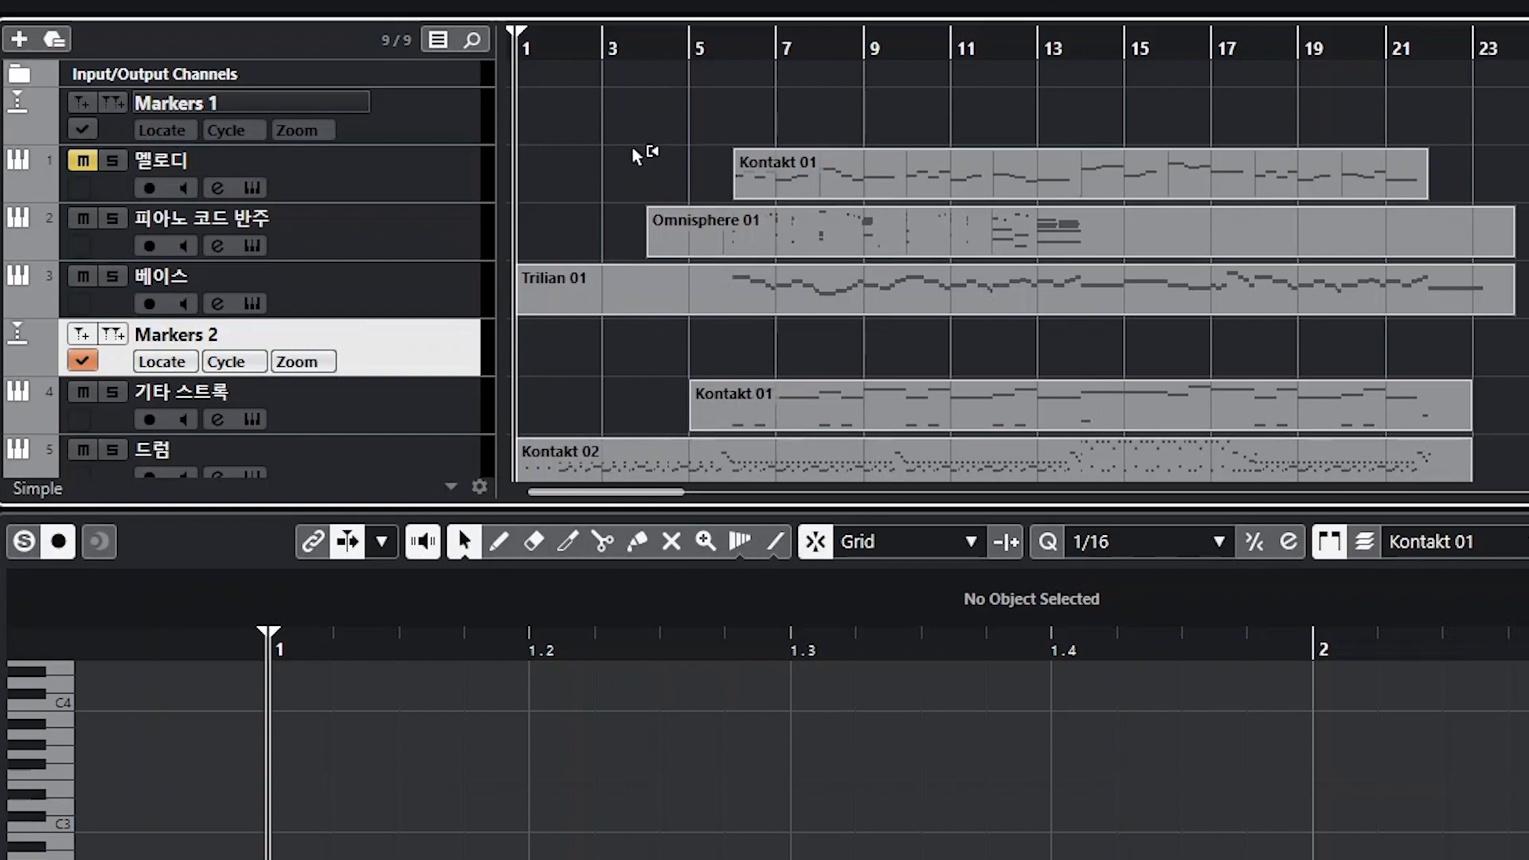
# Step: Place the cursor near bar 6 and add a marker on the Markers 1 track
pyautogui.click(733, 40)
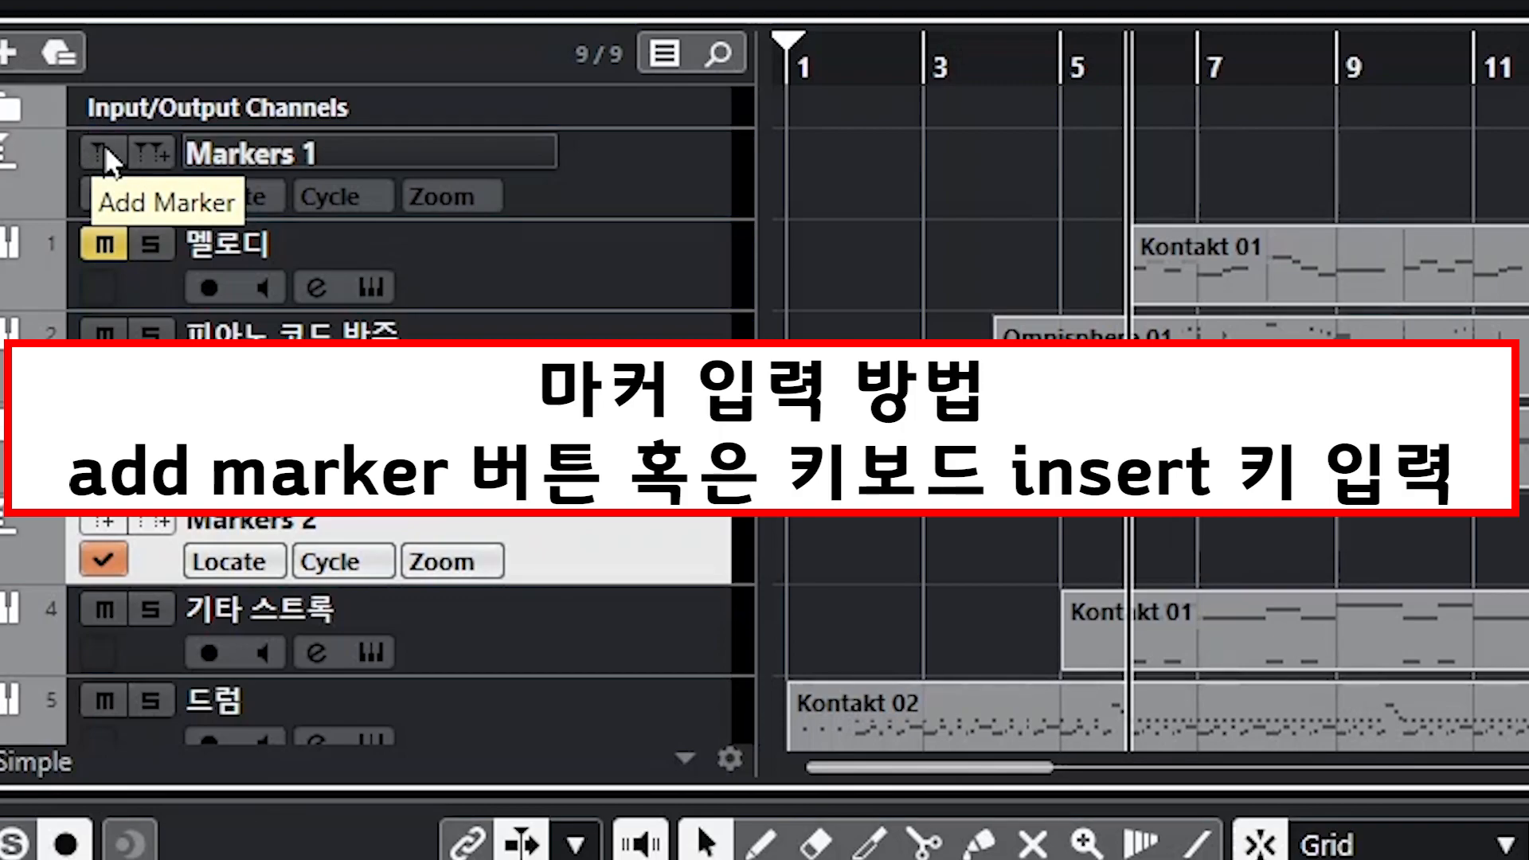
pyautogui.click(103, 145)
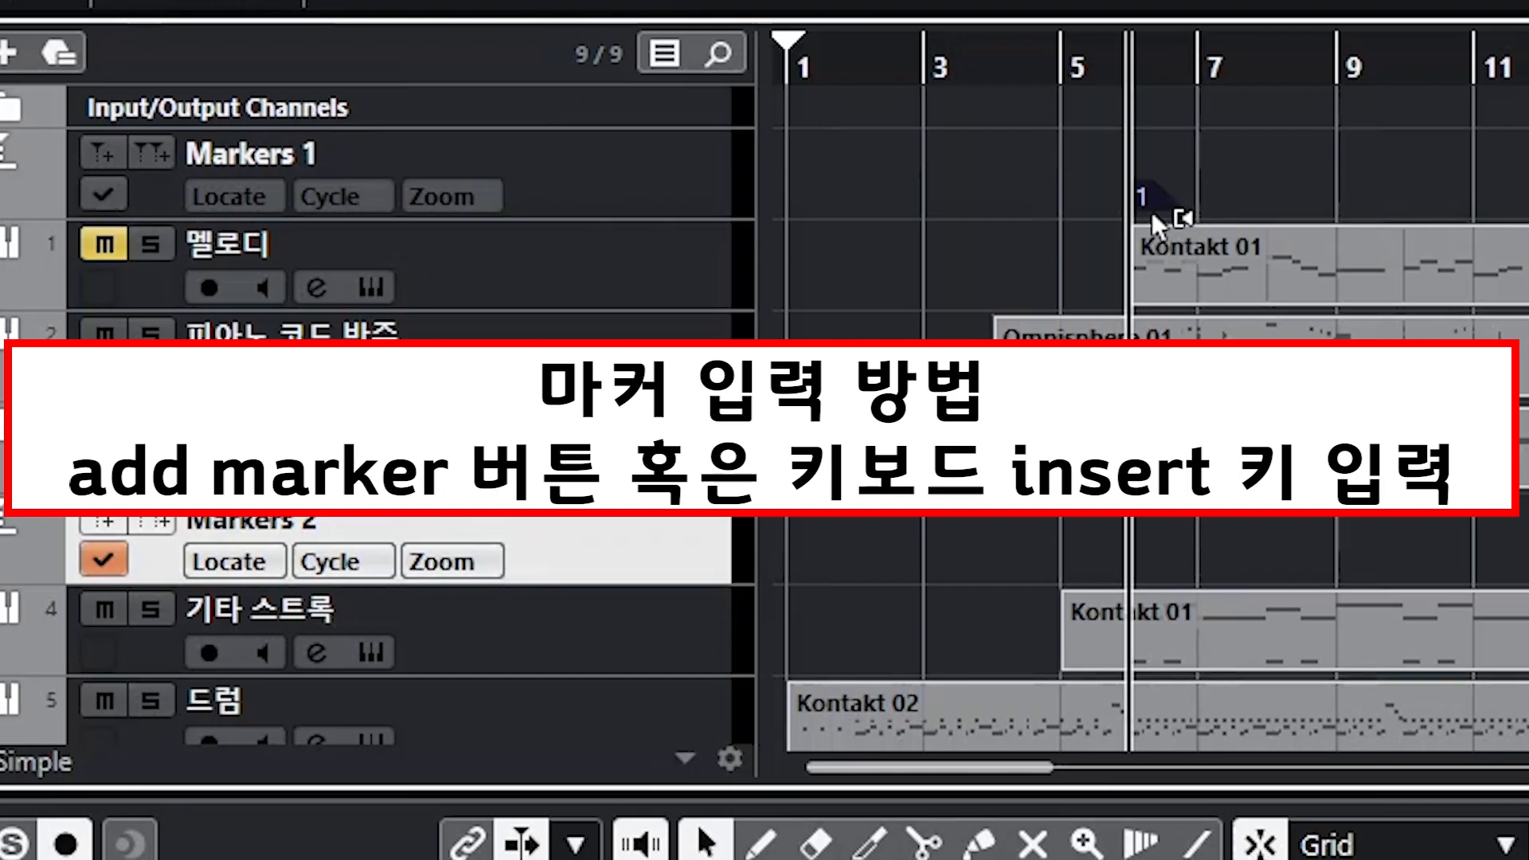
# Step: Delete the marker just added on the Markers 1 track
pyautogui.click(1218, 165)
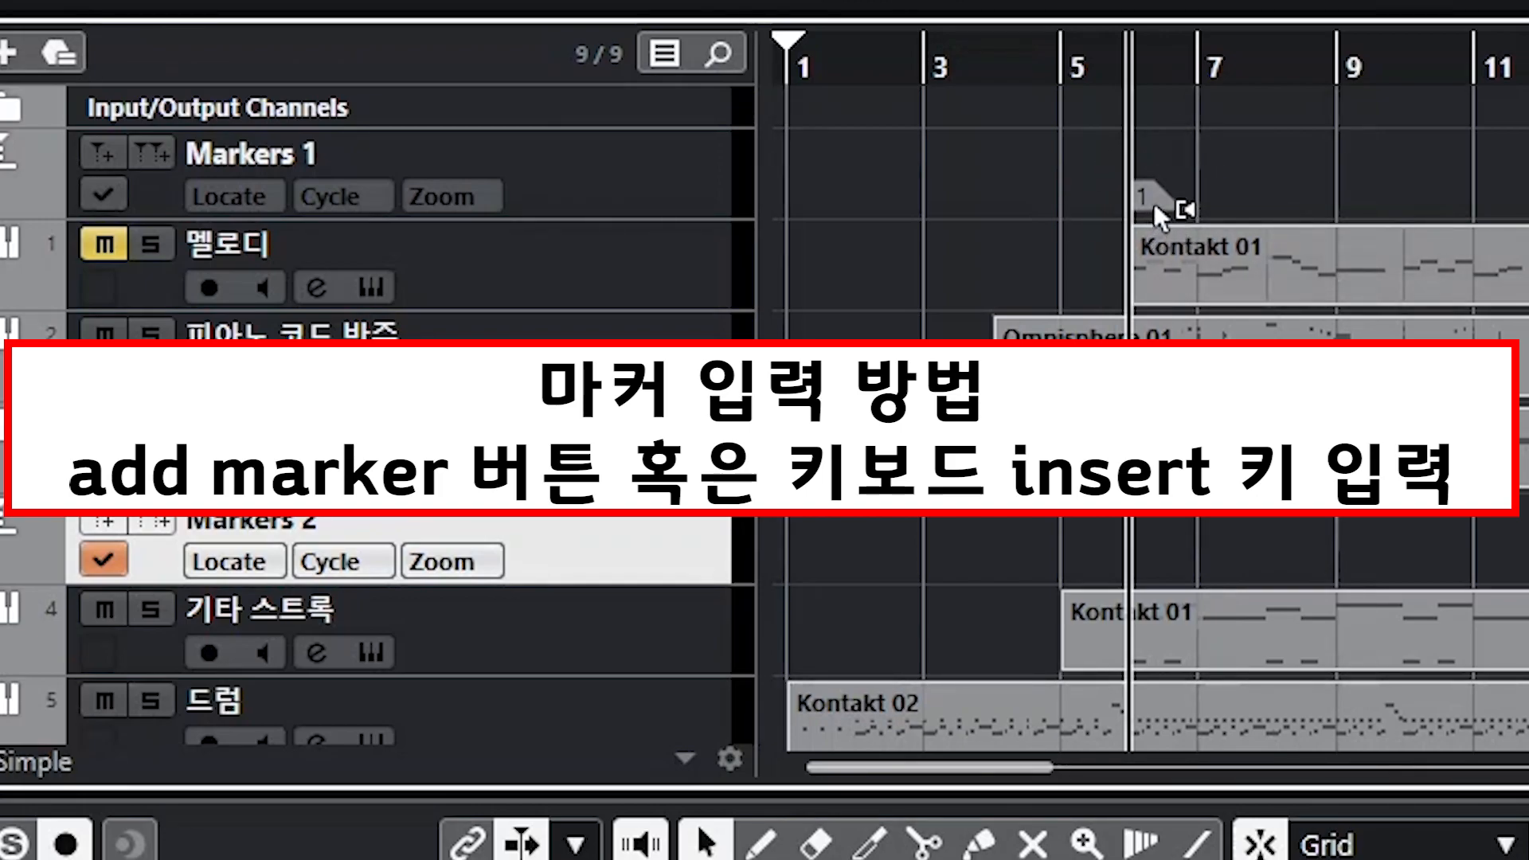
pyautogui.click(1156, 206)
pyautogui.press('Delete')
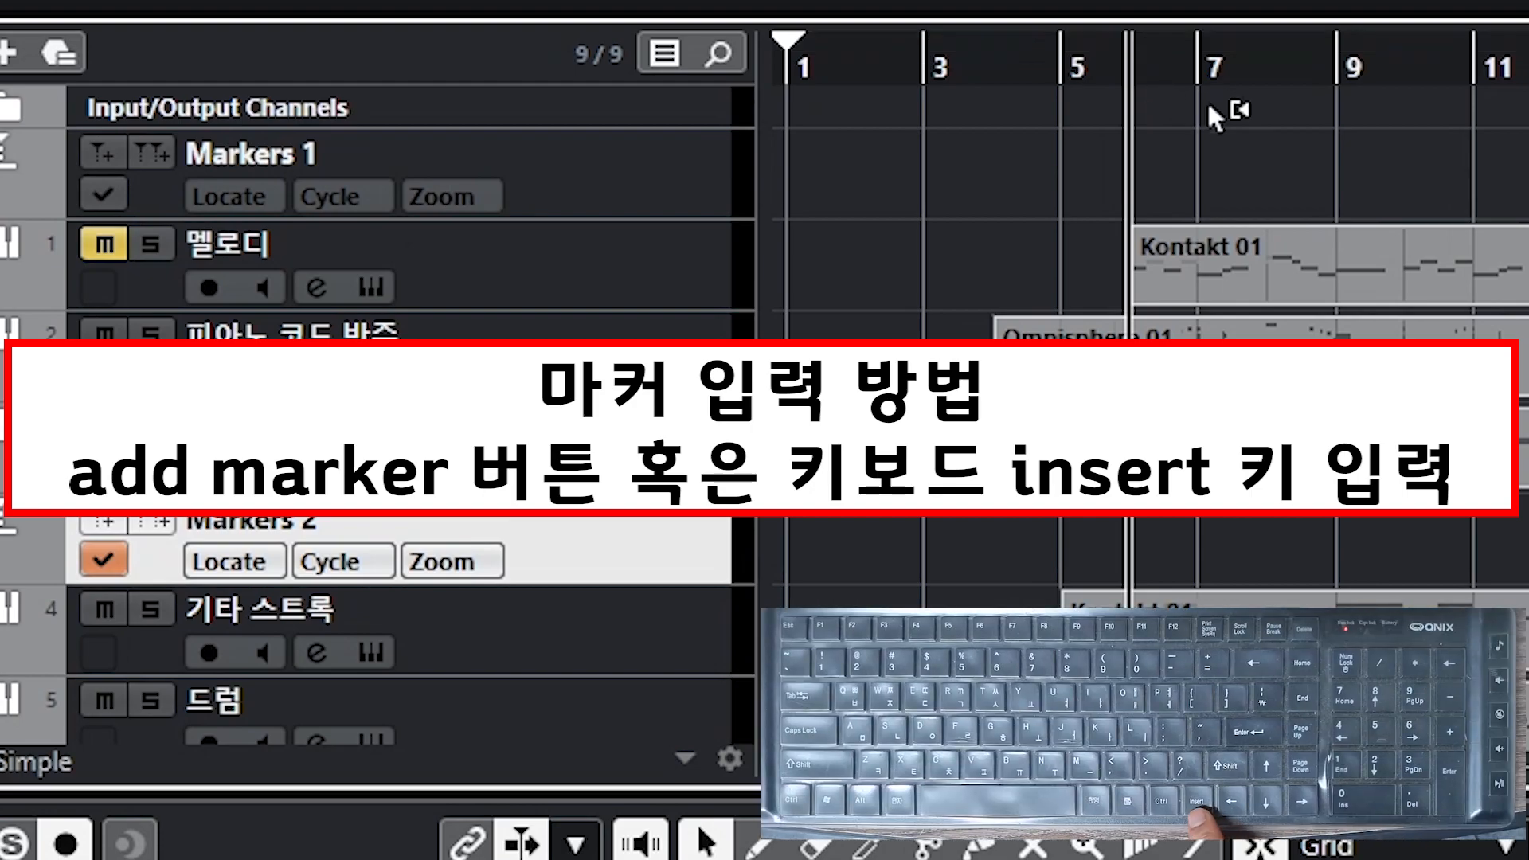
# Step: Insert a marker at the cursor on the Markers 2 track and delete it again
pyautogui.press('Insert')
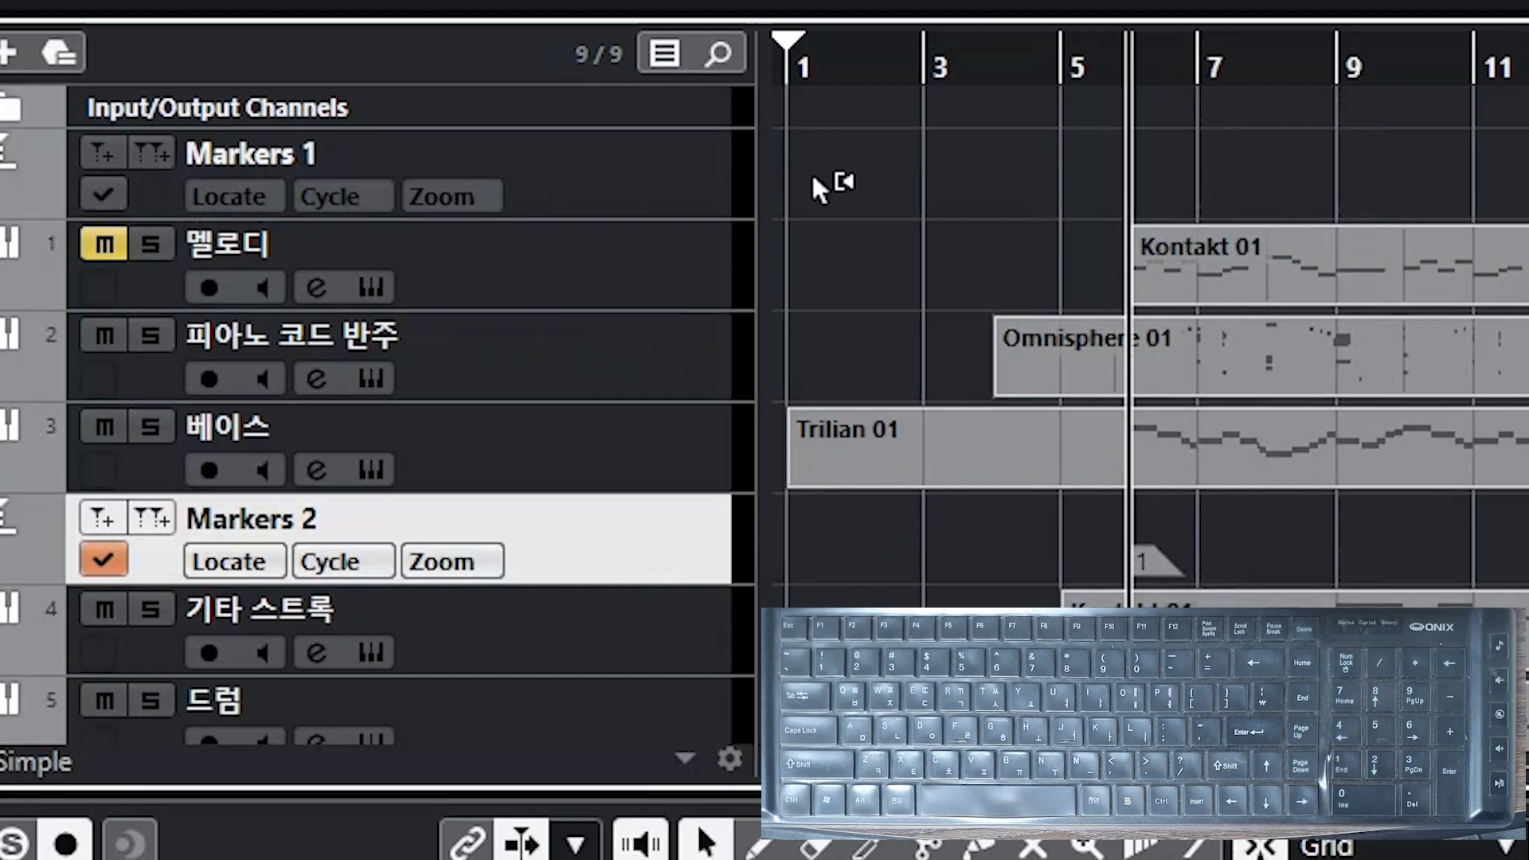
pyautogui.click(671, 177)
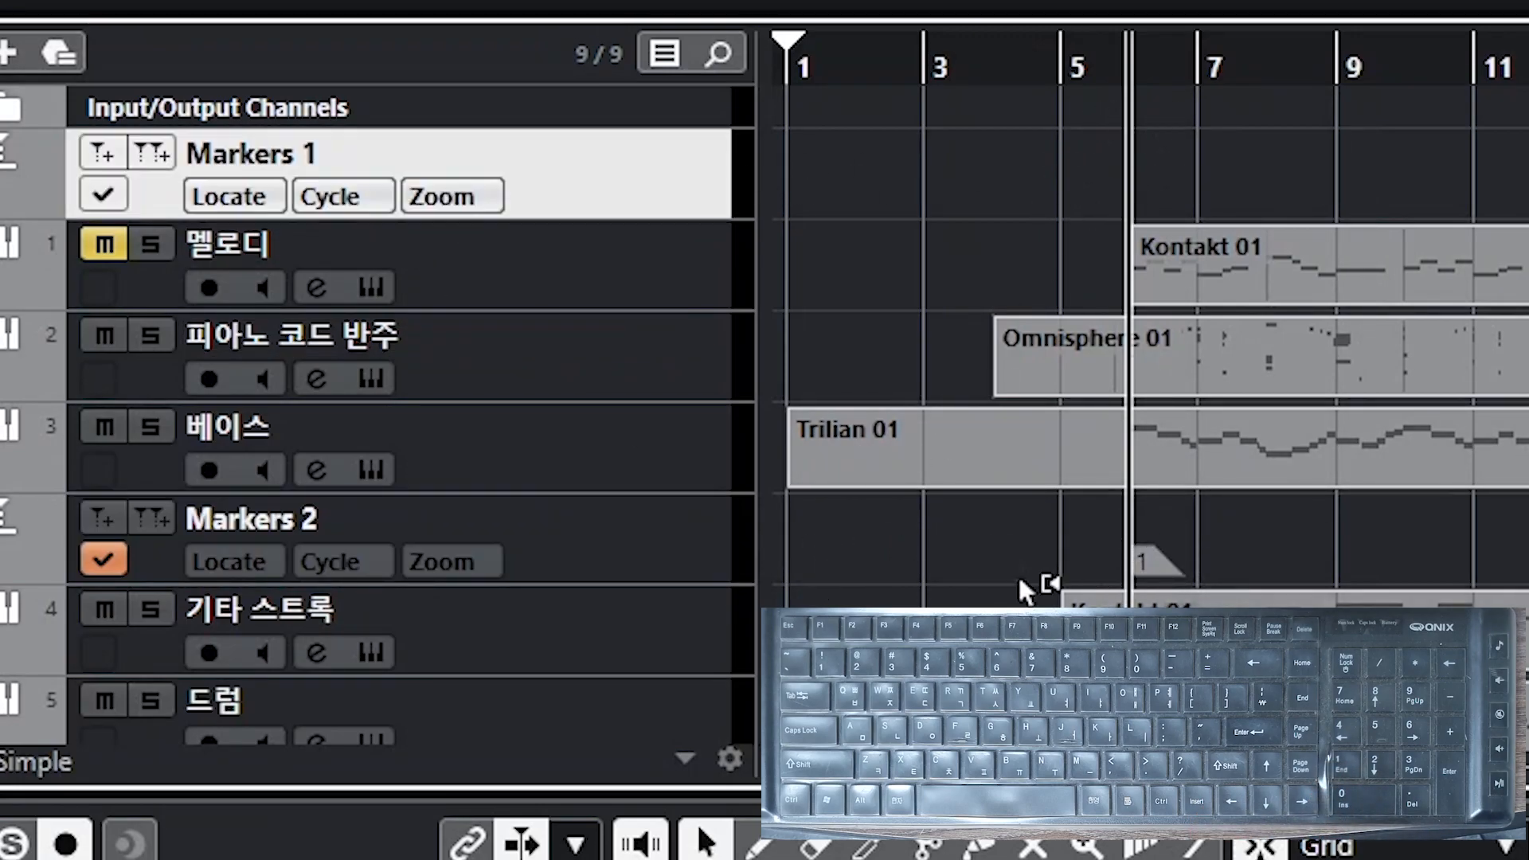
pyautogui.click(715, 552)
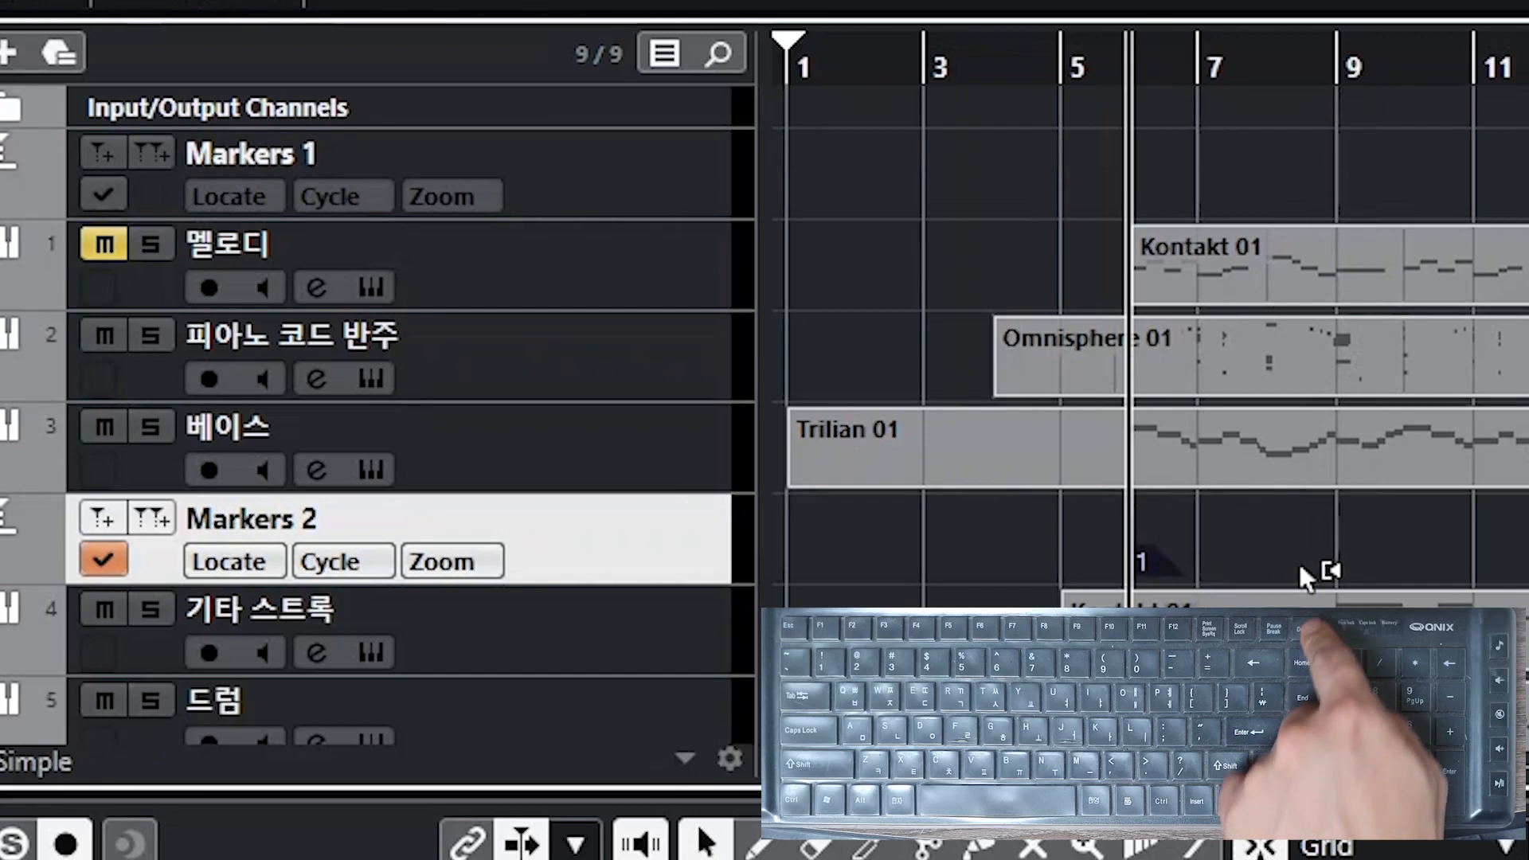
pyautogui.press('Delete')
# Step: Make Markers 1 the active marker track and insert a marker at the cursor
pyautogui.click(660, 183)
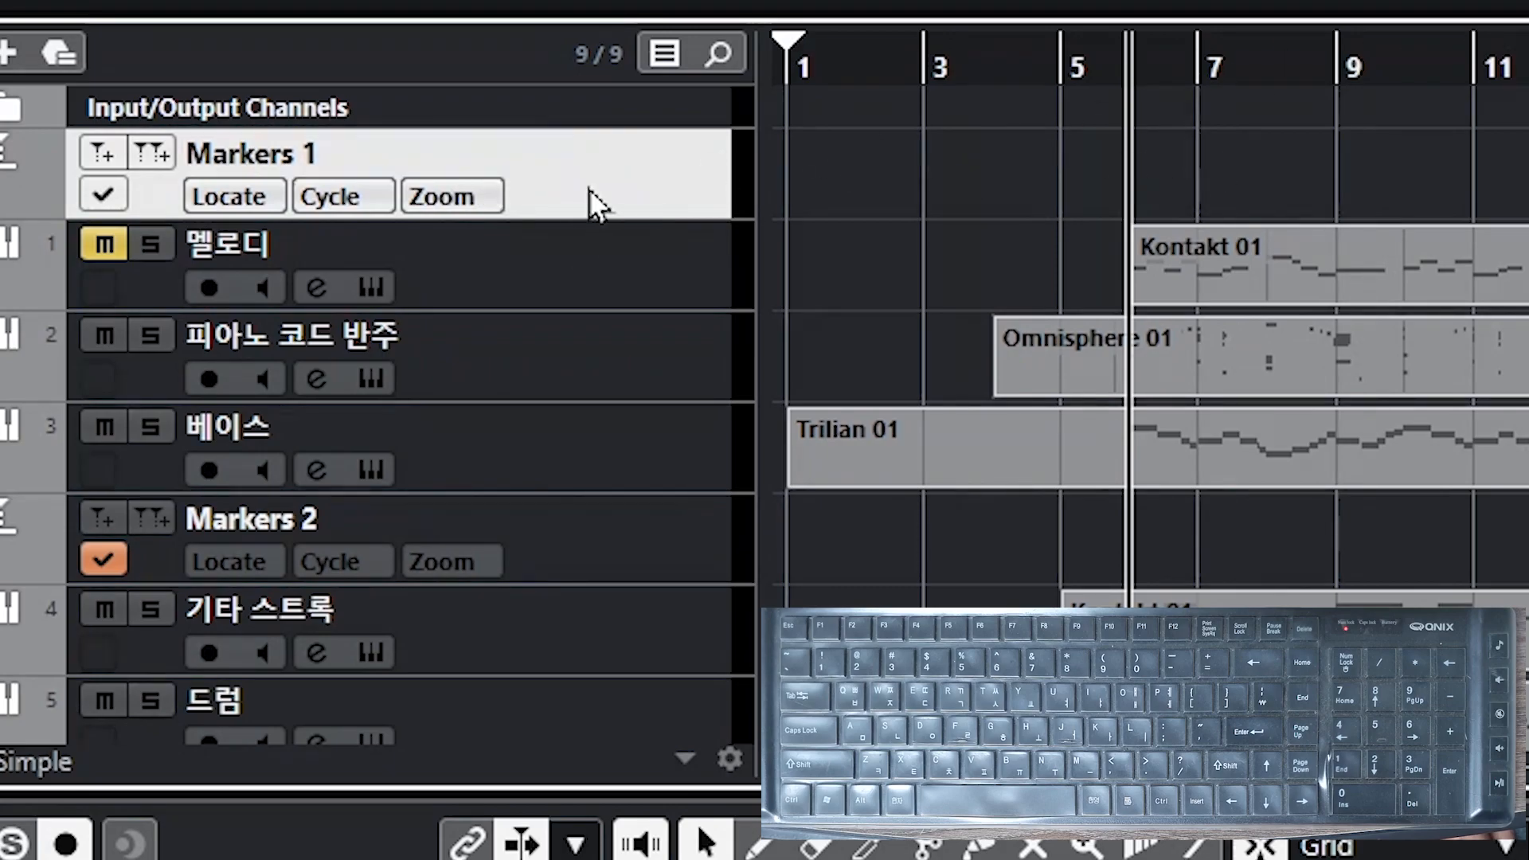
pyautogui.click(117, 198)
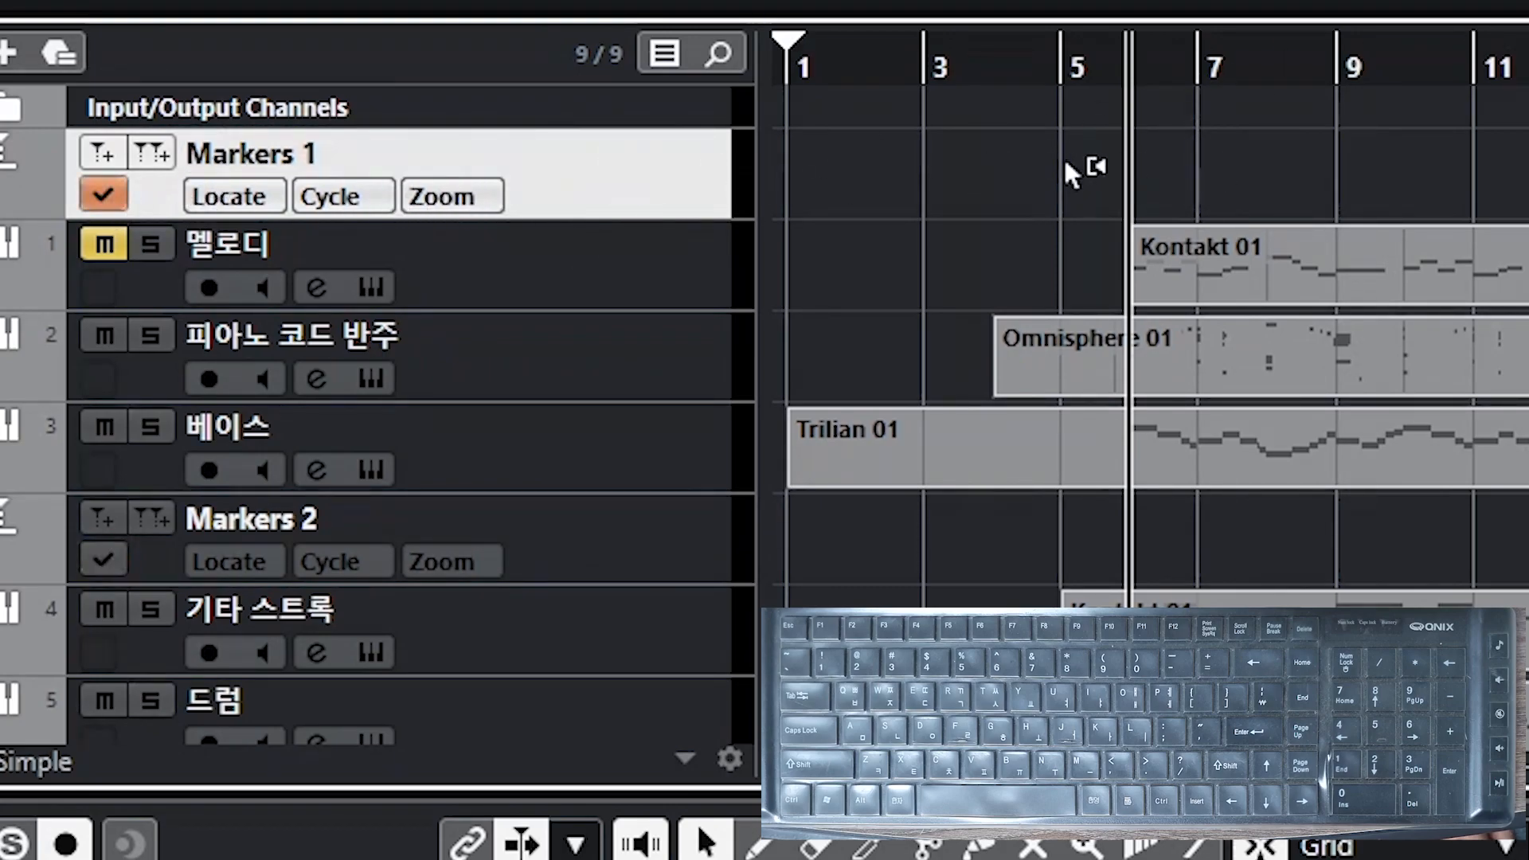
pyautogui.press('Insert')
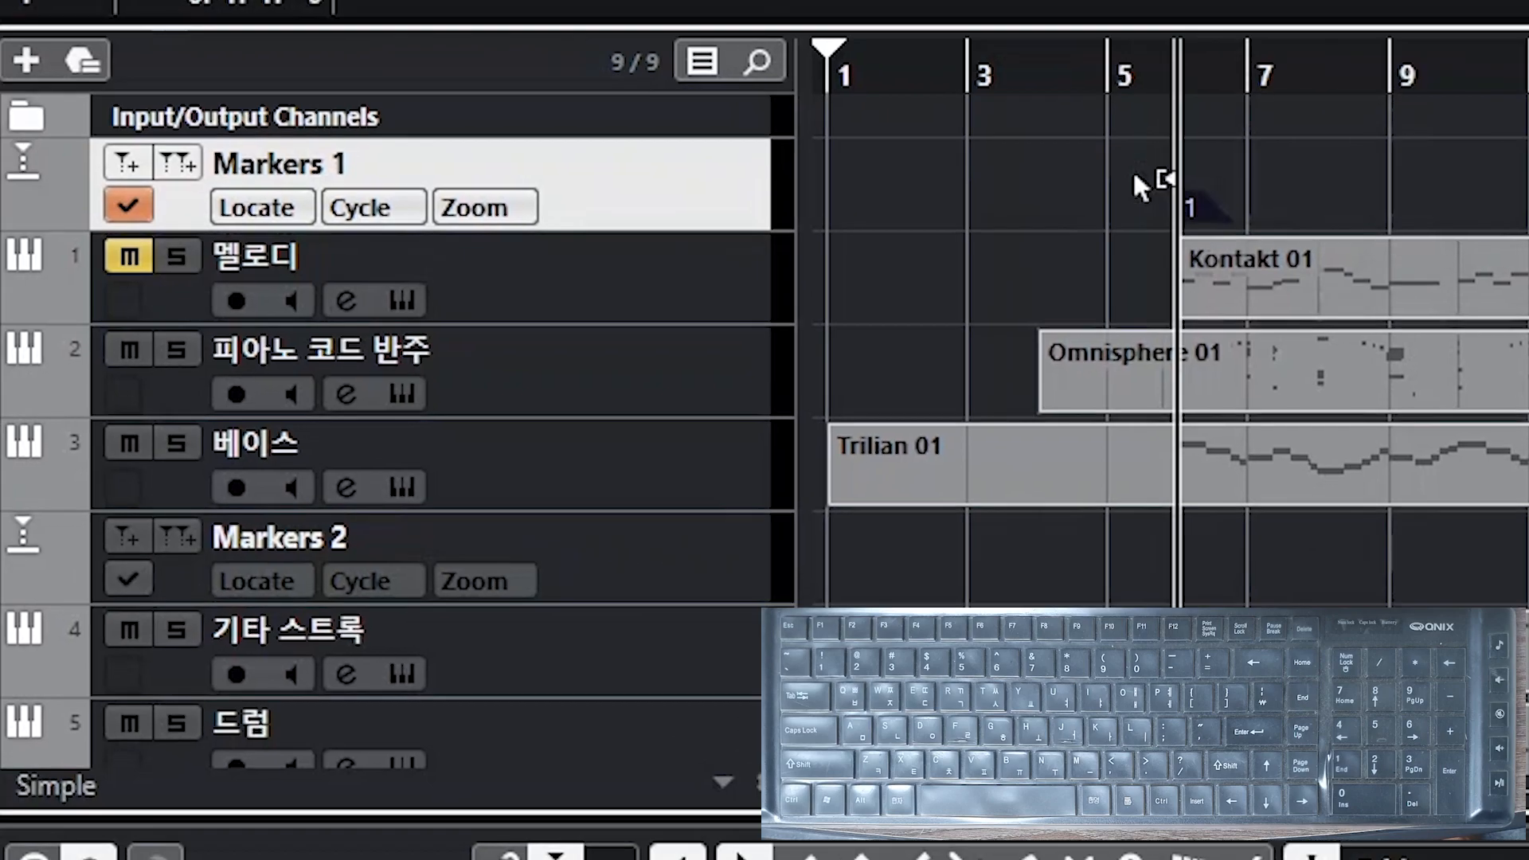
# Step: Set the new marker's description to 멜로디 시작
pyautogui.click(300, 175)
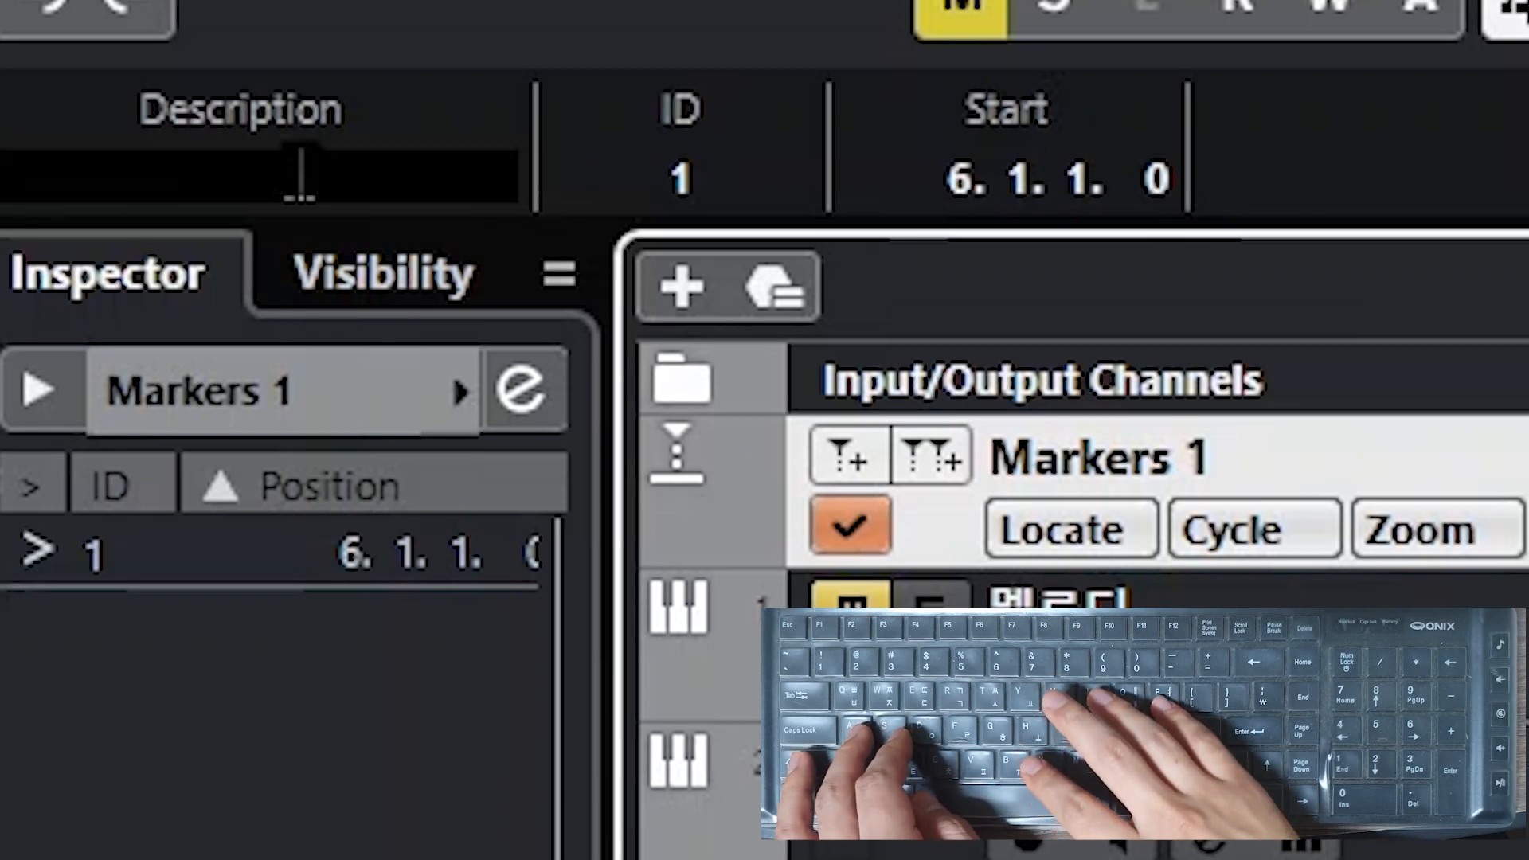
pyautogui.write('벌로지')
pyautogui.press('BackSpace')
pyautogui.write('지')
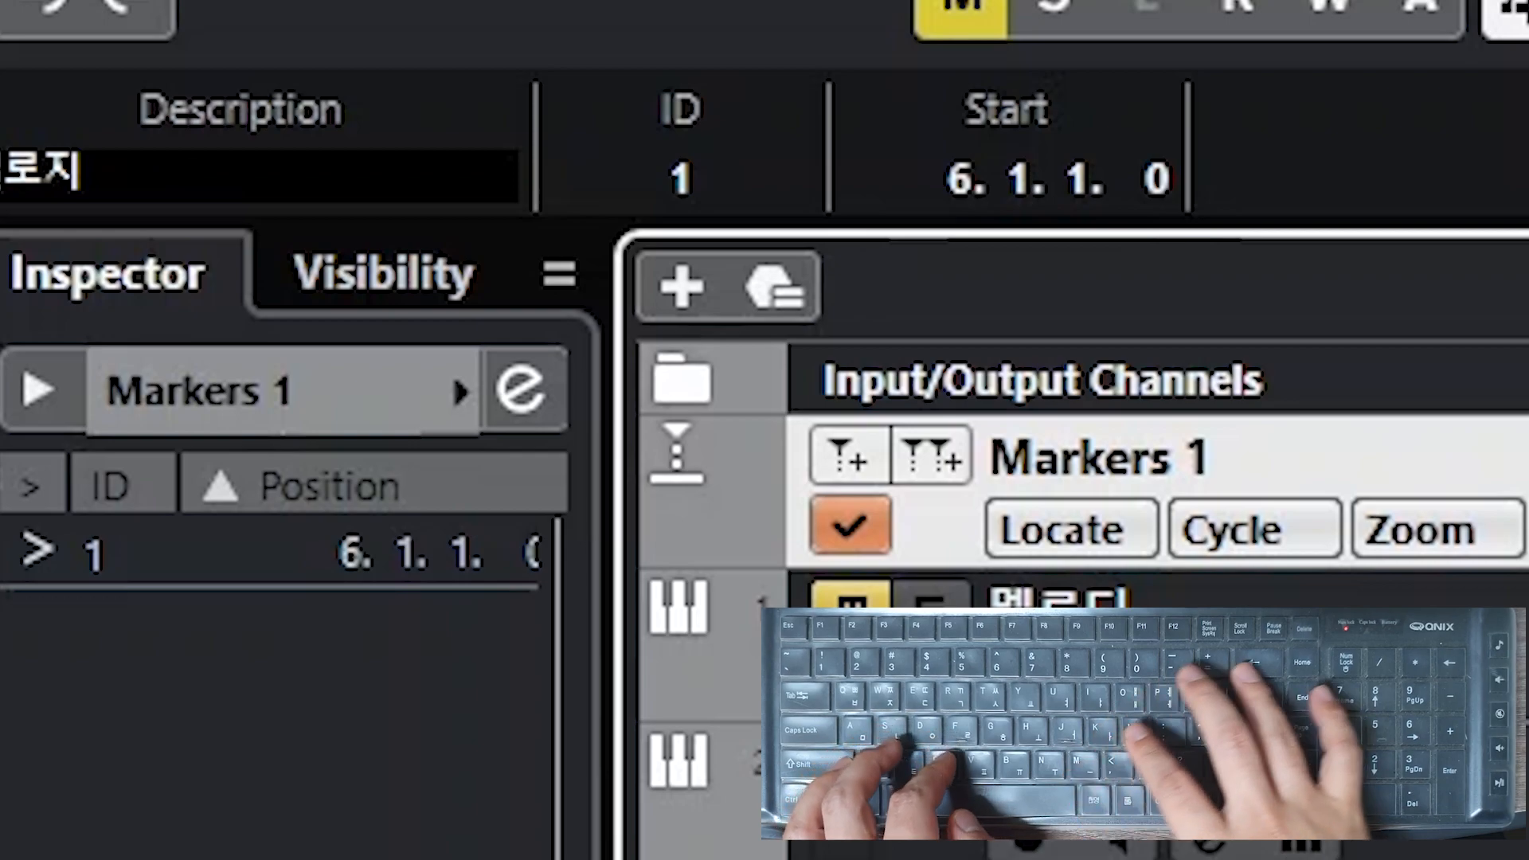
pyautogui.press('BackSpace')
pyautogui.write('디 시작')
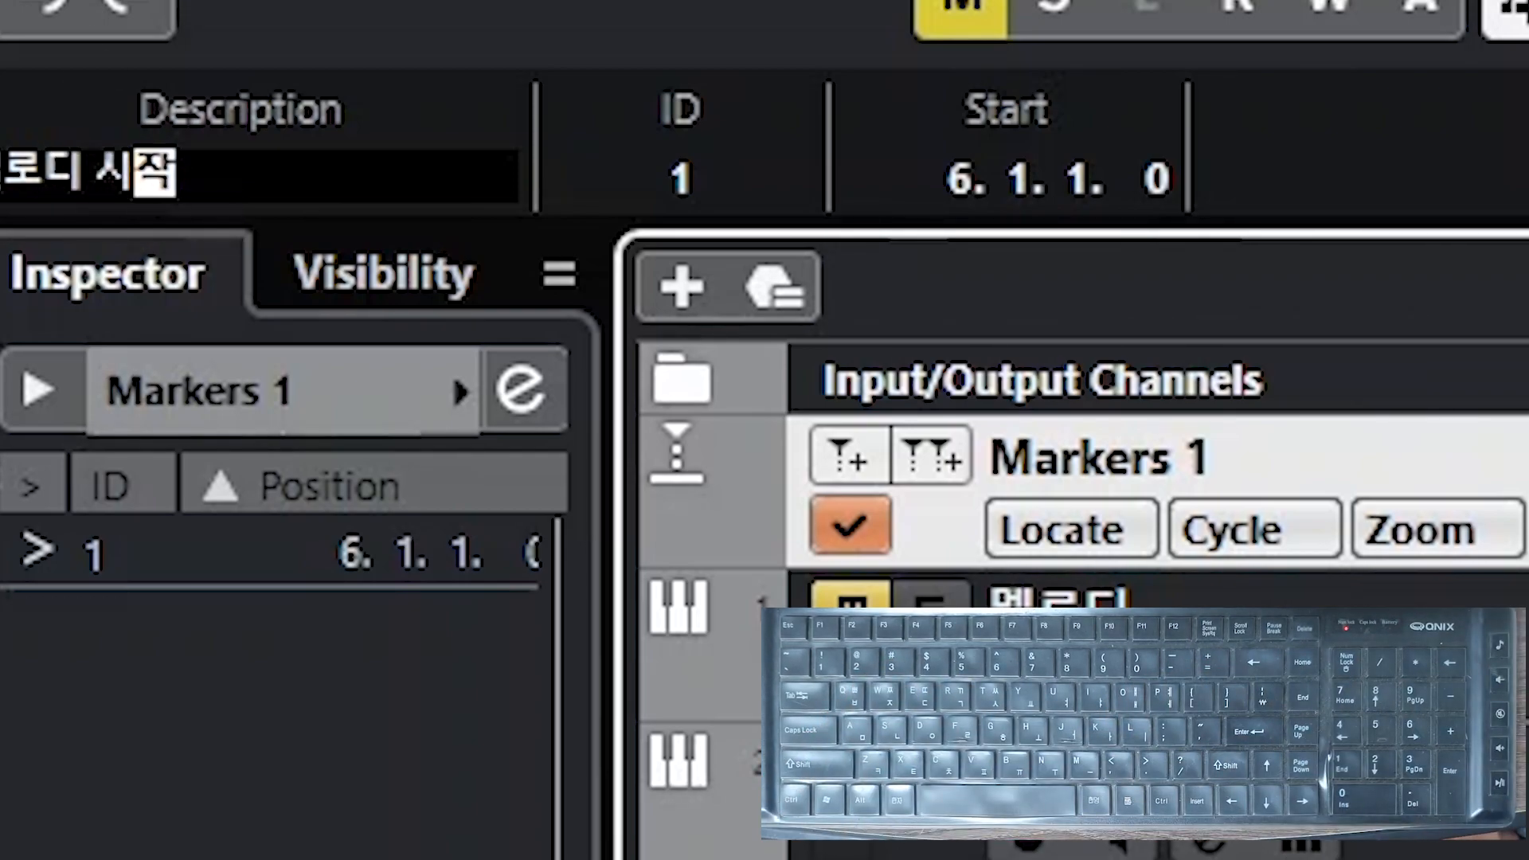
pyautogui.press('Return')
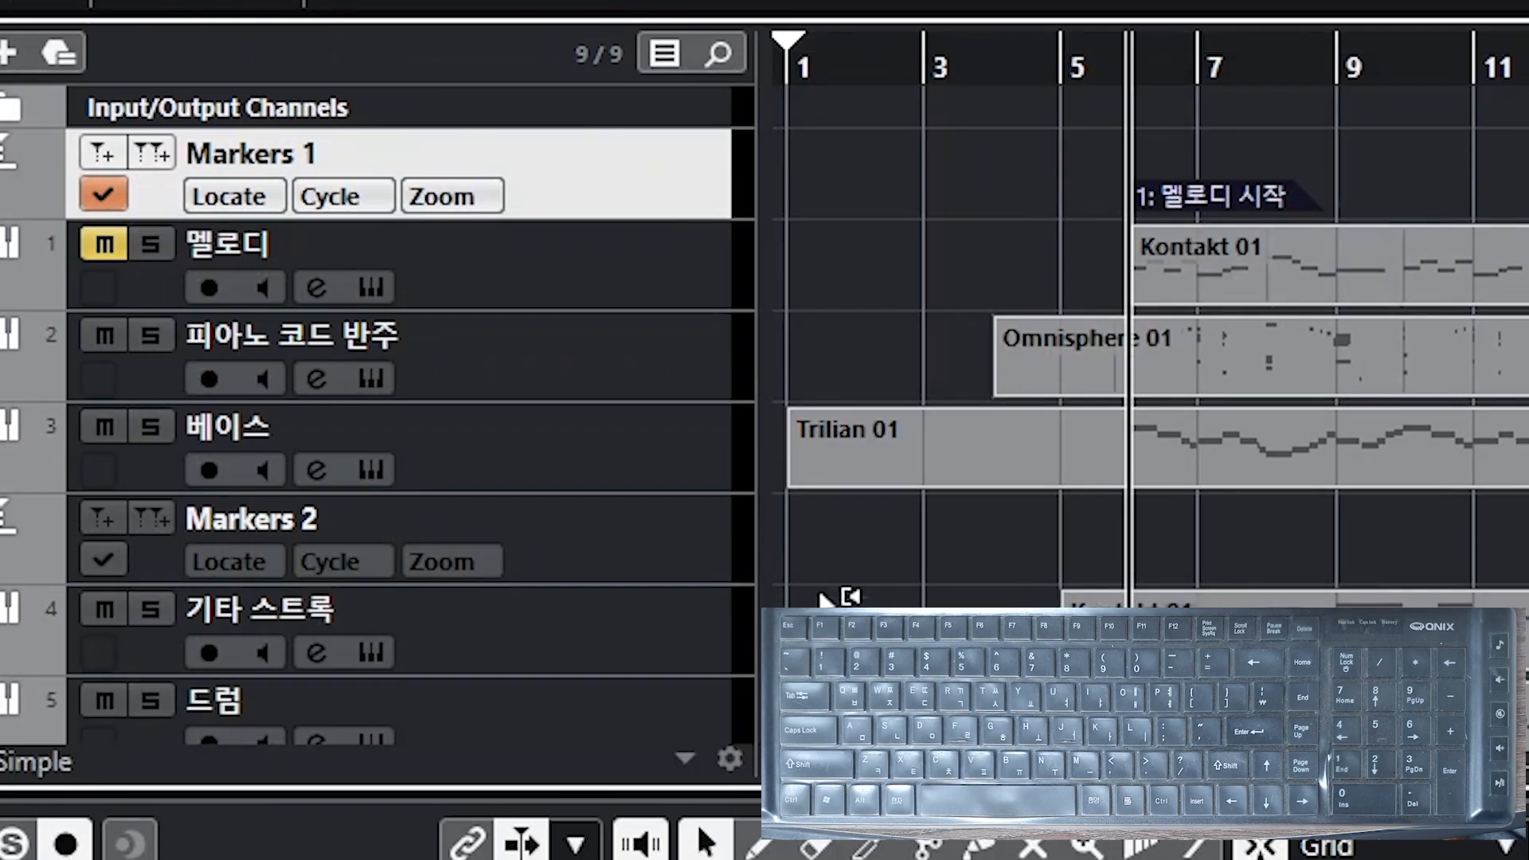
# Step: Make Markers 2 the active marker track and insert a marker at the cursor
pyautogui.click(667, 550)
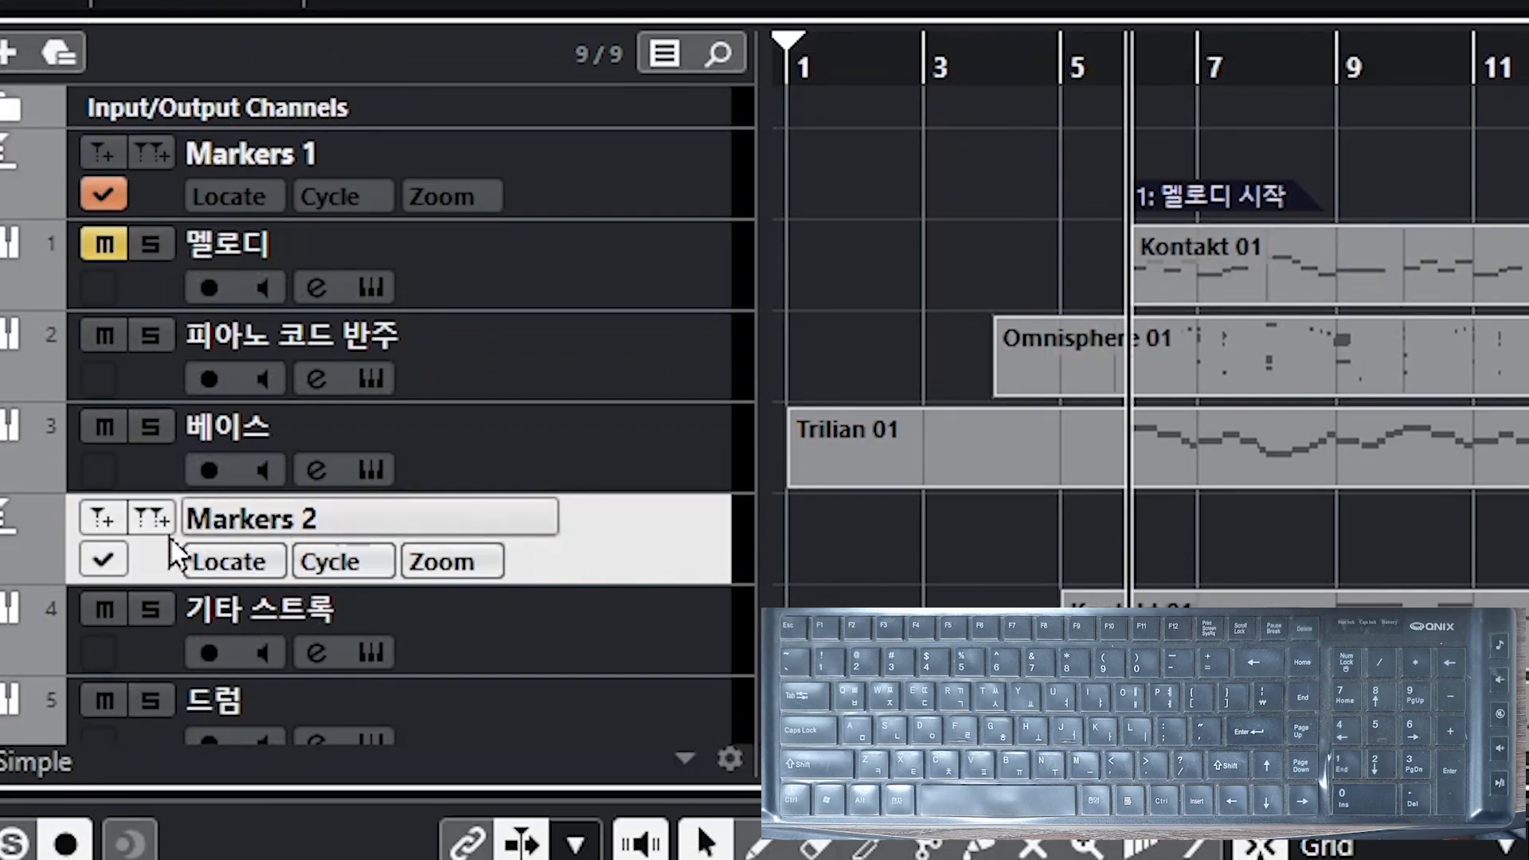
pyautogui.click(112, 562)
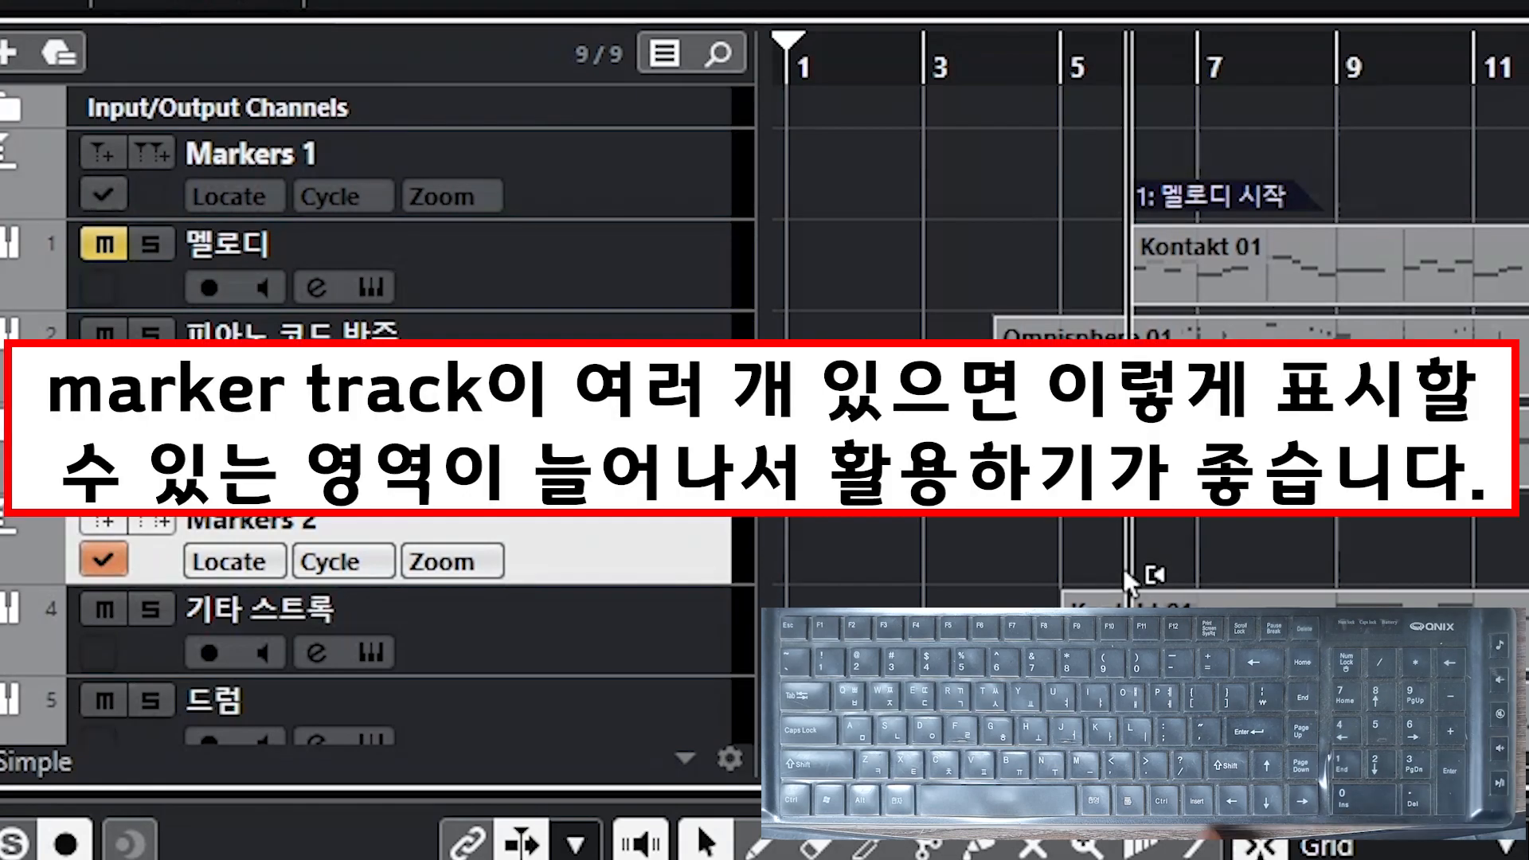
pyautogui.press('Insert')
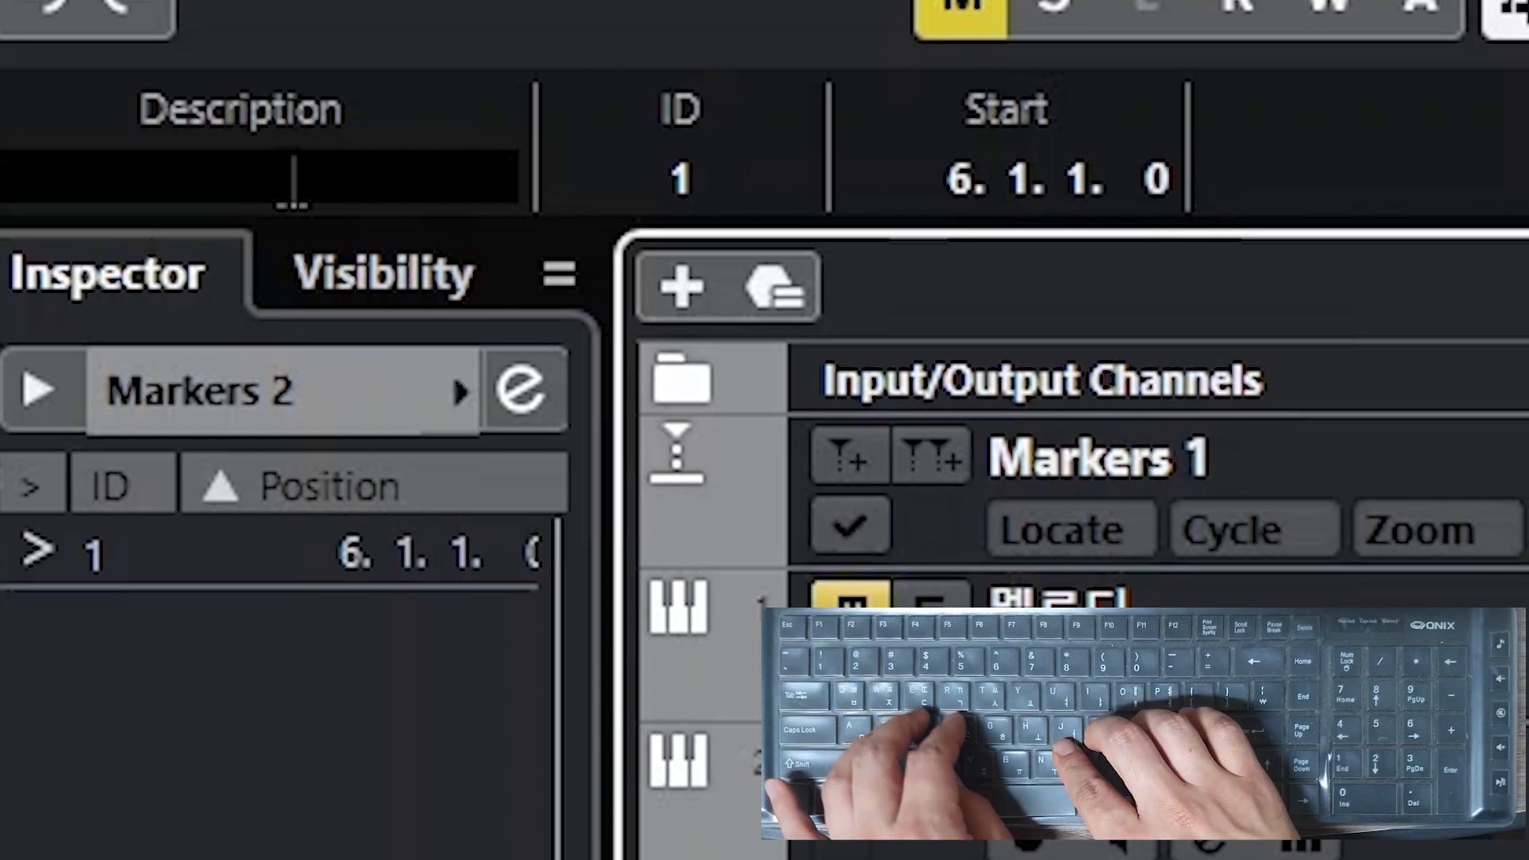
# Step: Set the new marker's description to 피아노, 기타, 베이스 시작
pyautogui.write('아노ㅂ')
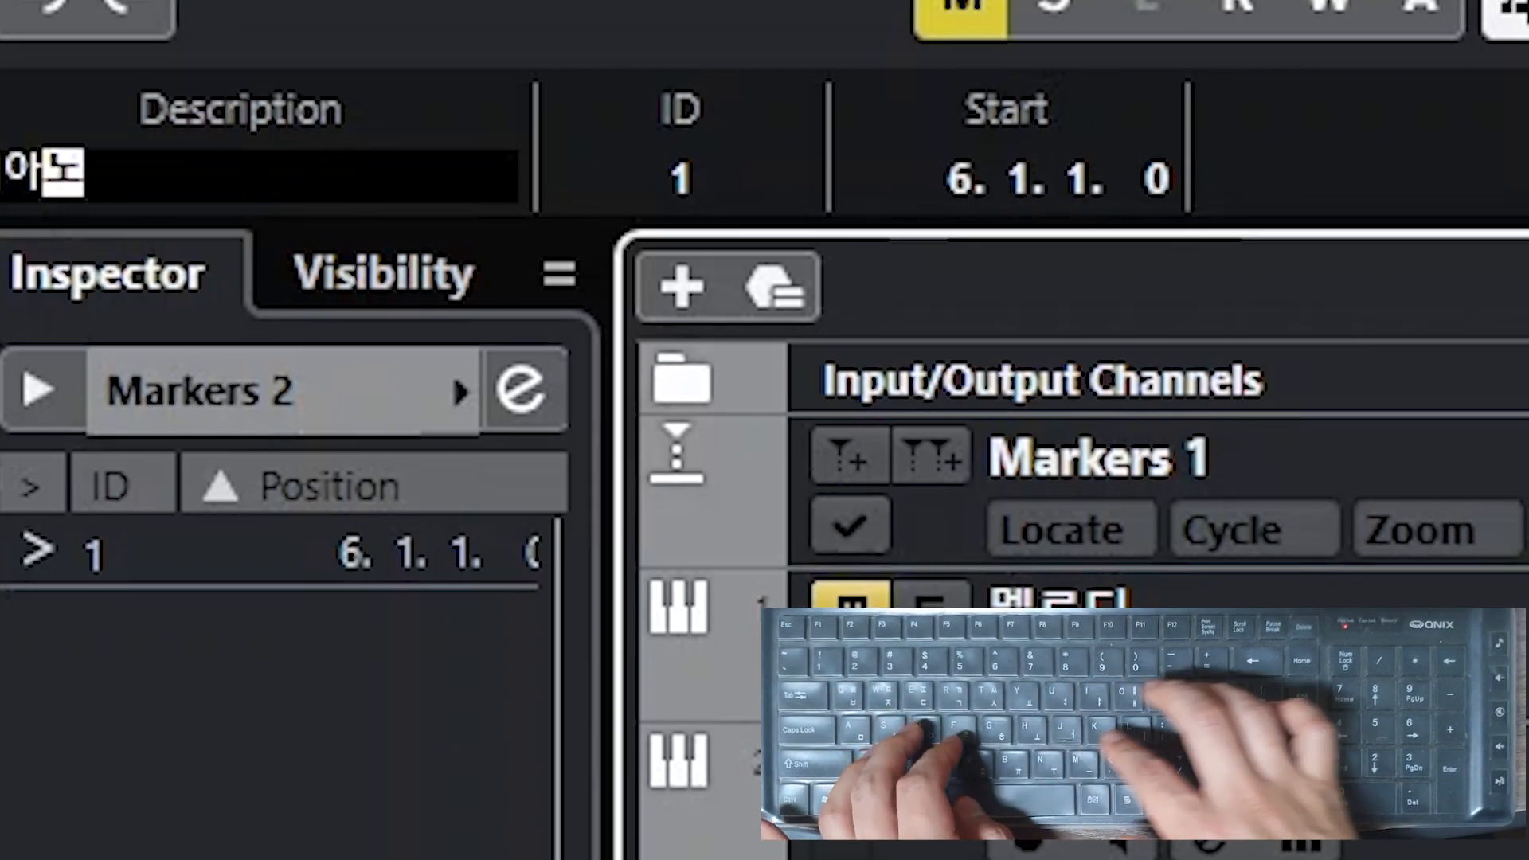
pyautogui.write('ㅏ누')
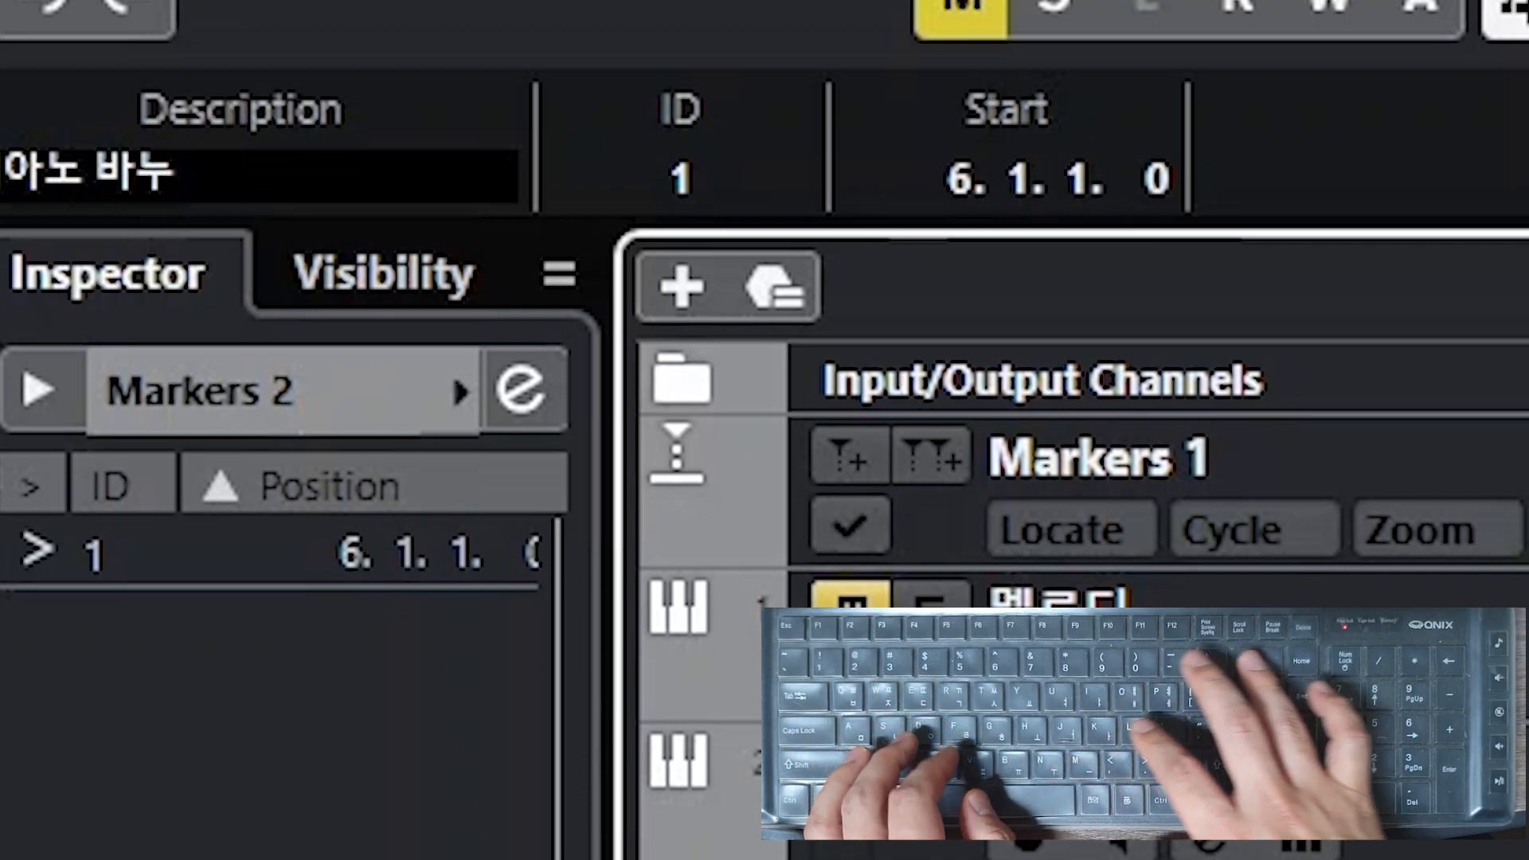
pyautogui.press('BackSpace')
pyautogui.press('BackSpace')
pyautogui.press('BackSpace')
pyautogui.write(', ')
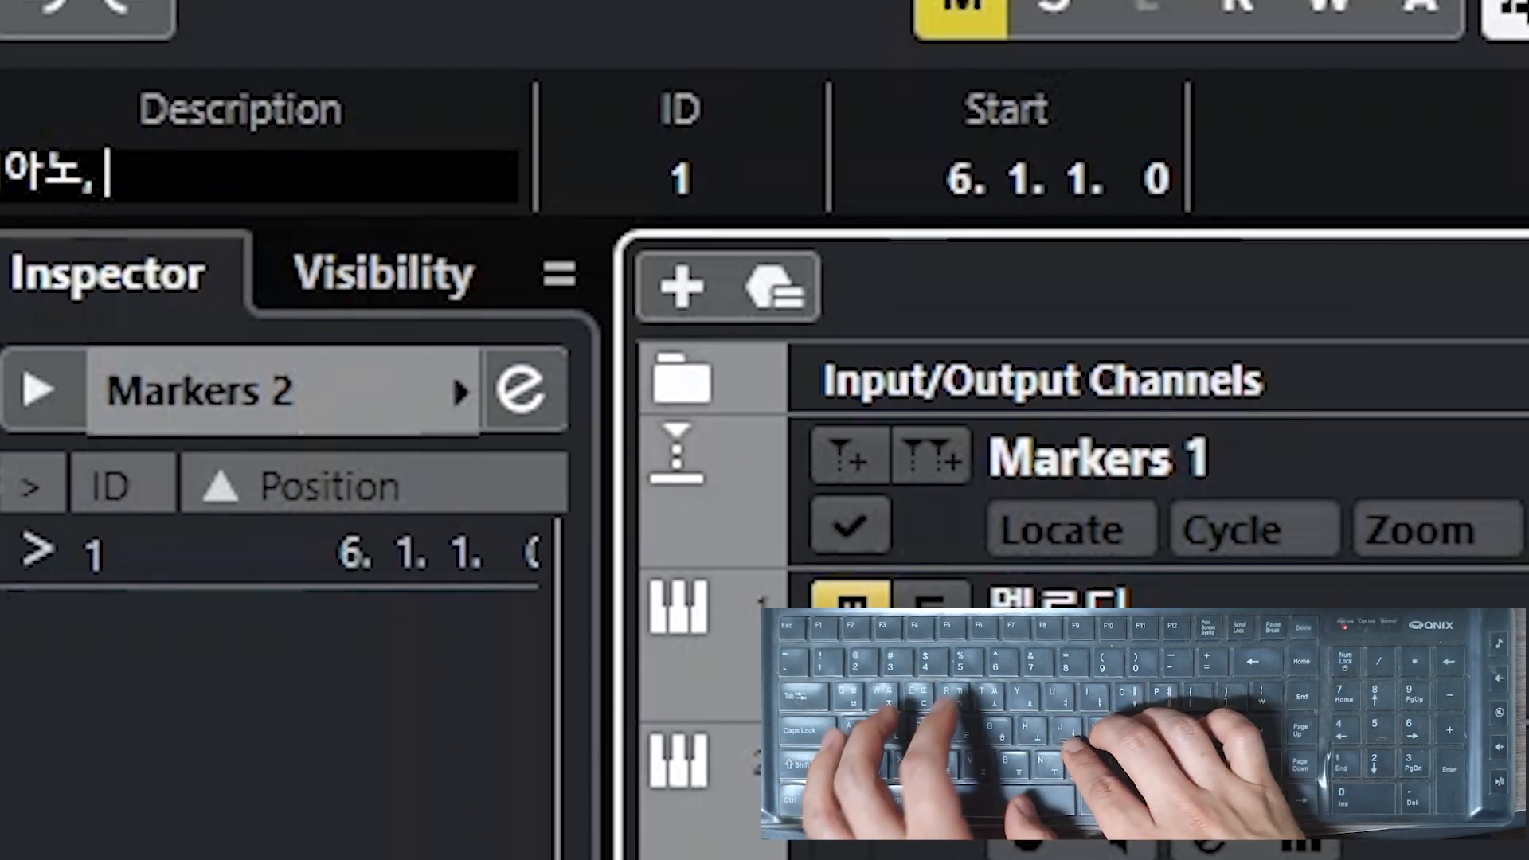
pyautogui.write('기타, ')
pyautogui.write('베이')
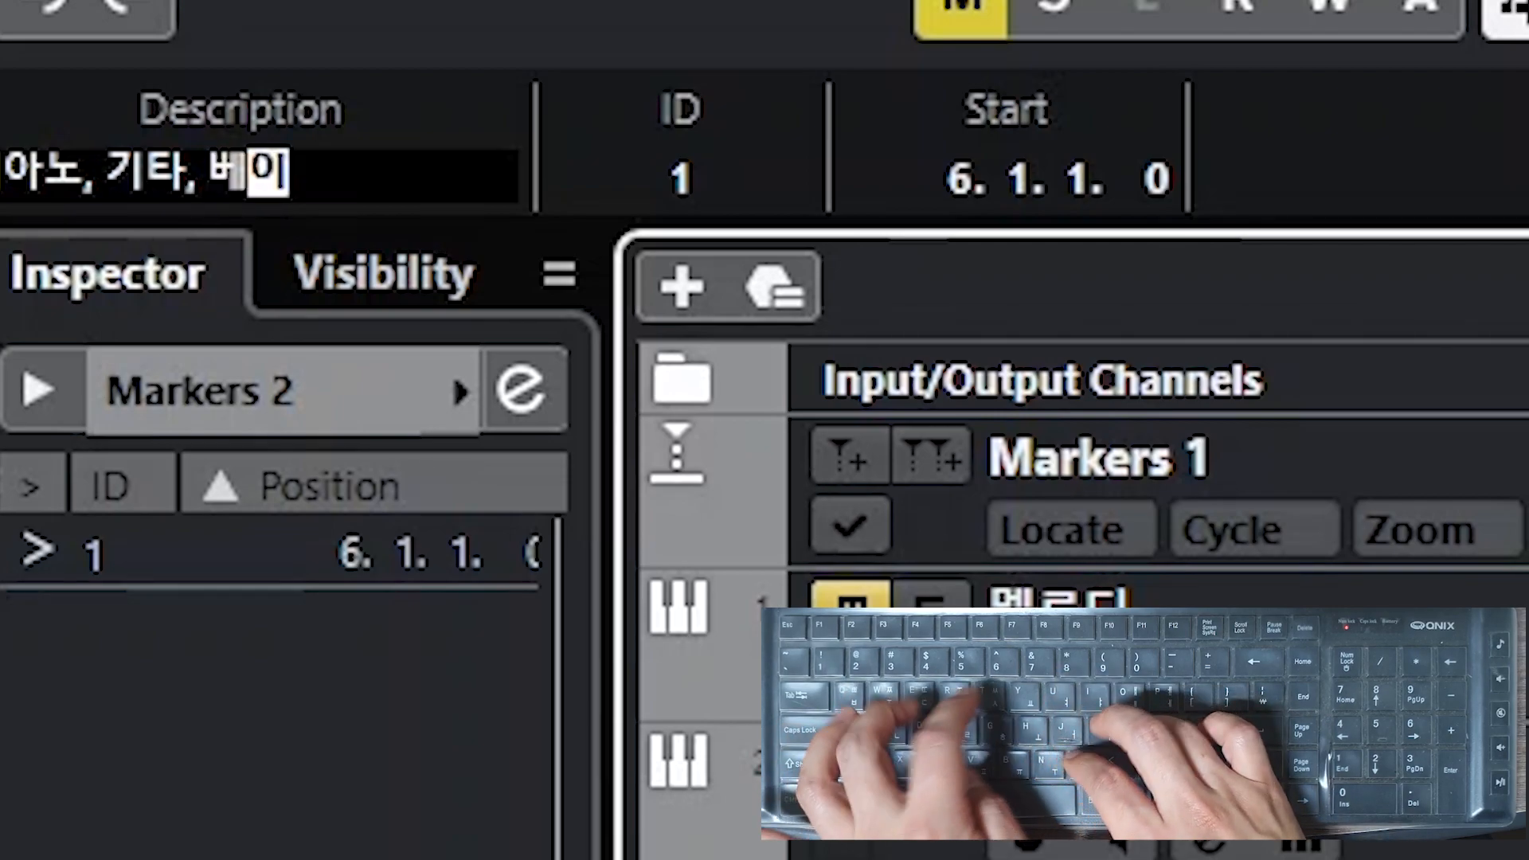
pyautogui.write('스 시작')
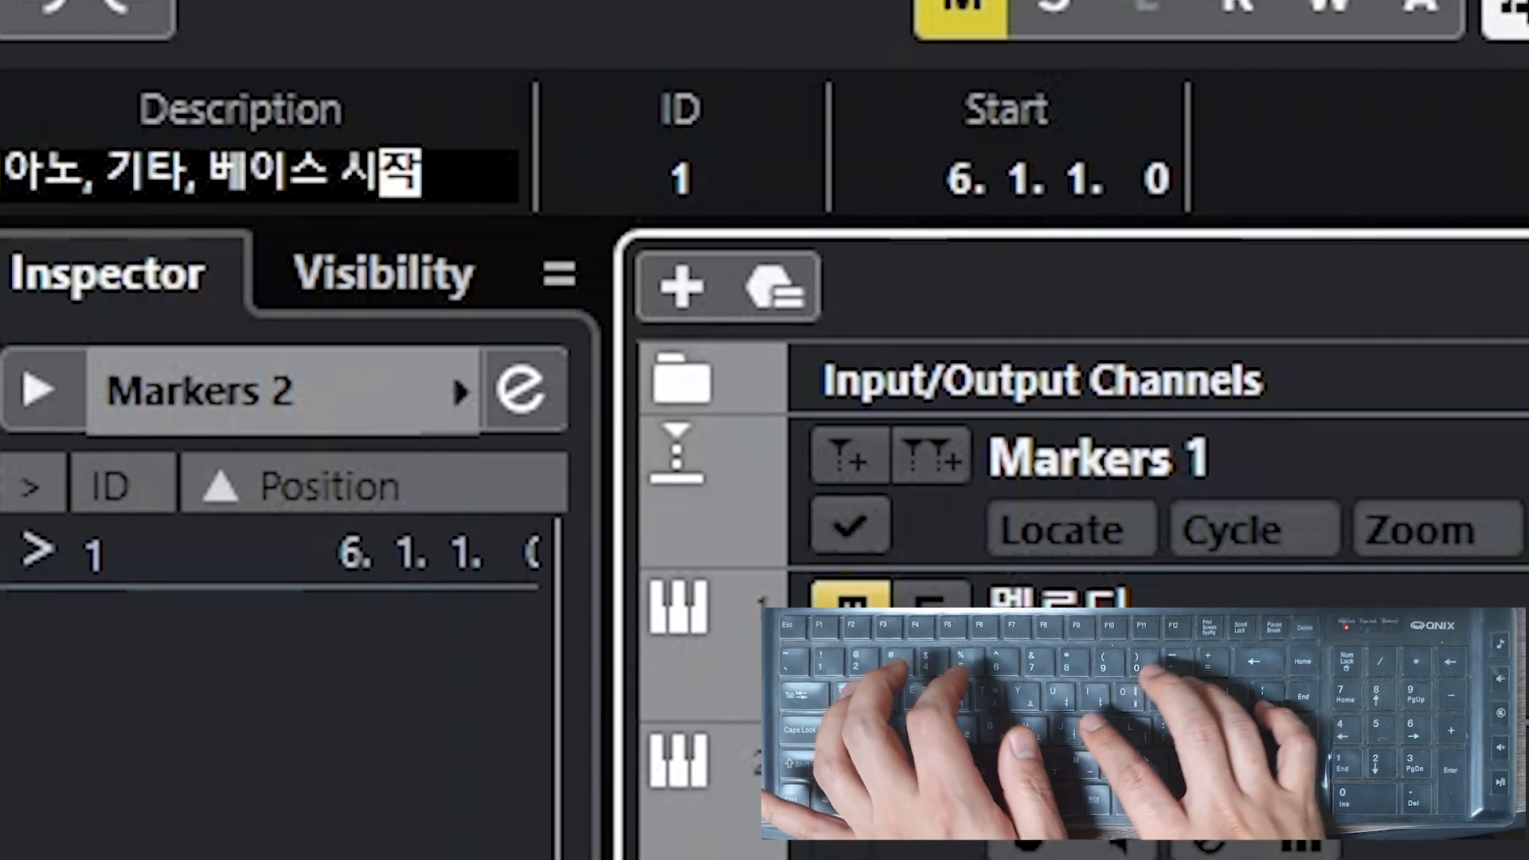
pyautogui.press('Return')
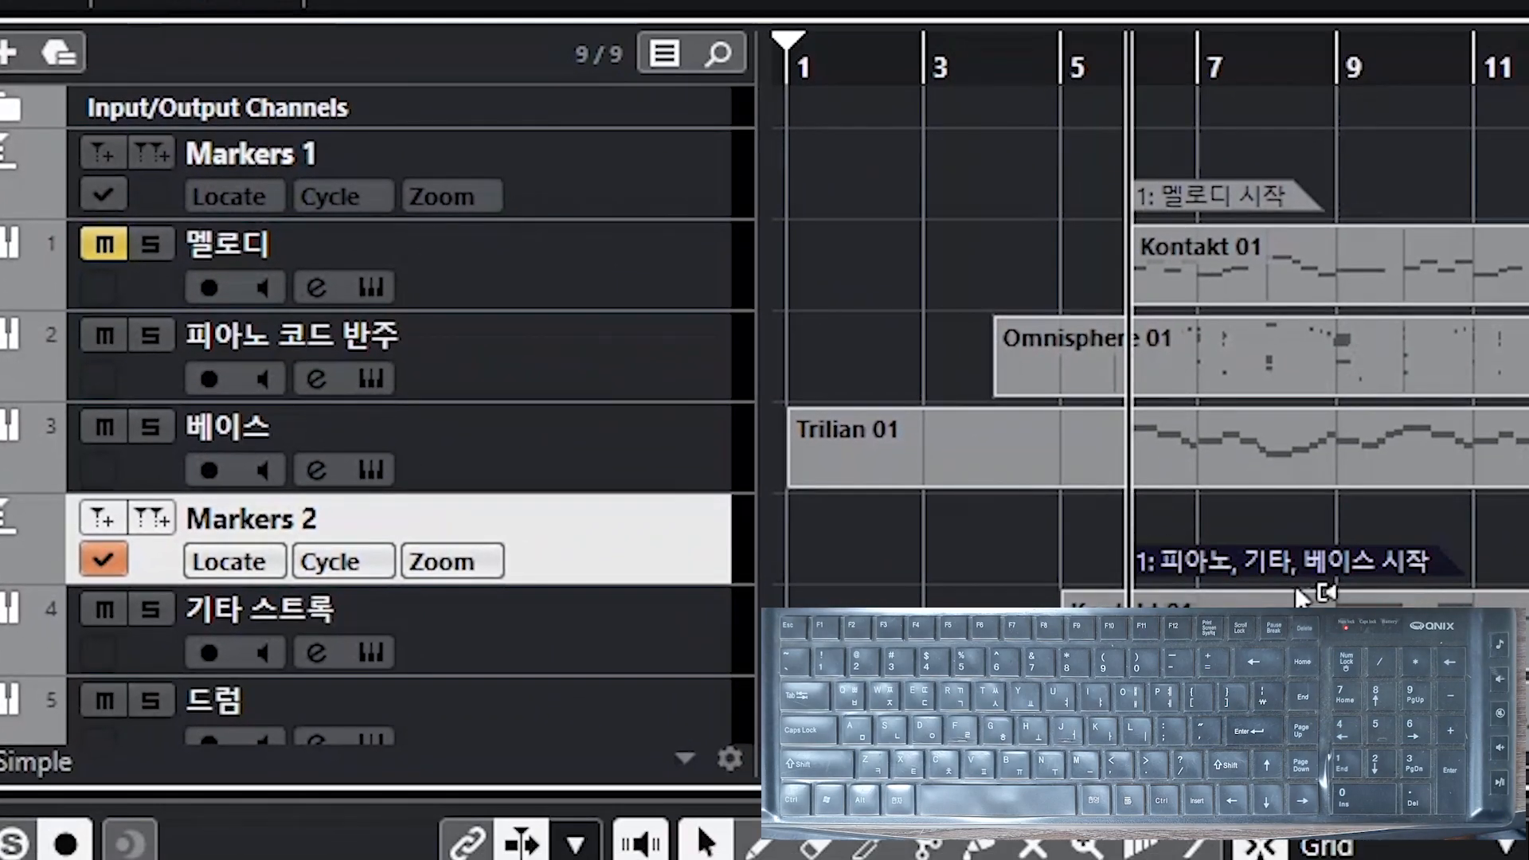
# Step: Add a second marker on Markers 2 at bar 14 named 피아노 반주 끝
pyautogui.click(1200, 517)
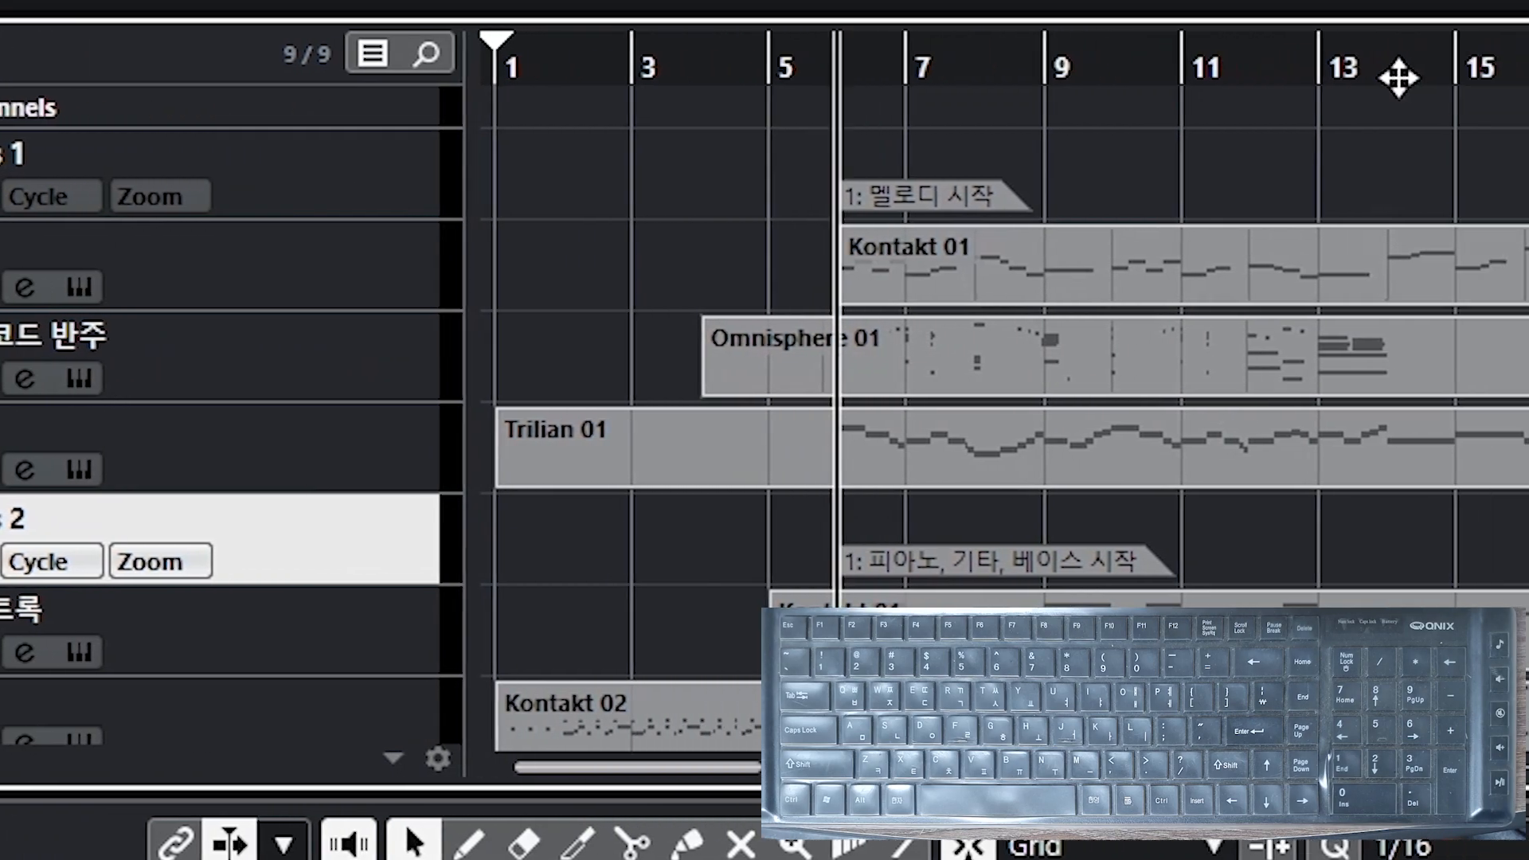
pyautogui.click(938, 77)
pyautogui.click(635, 235)
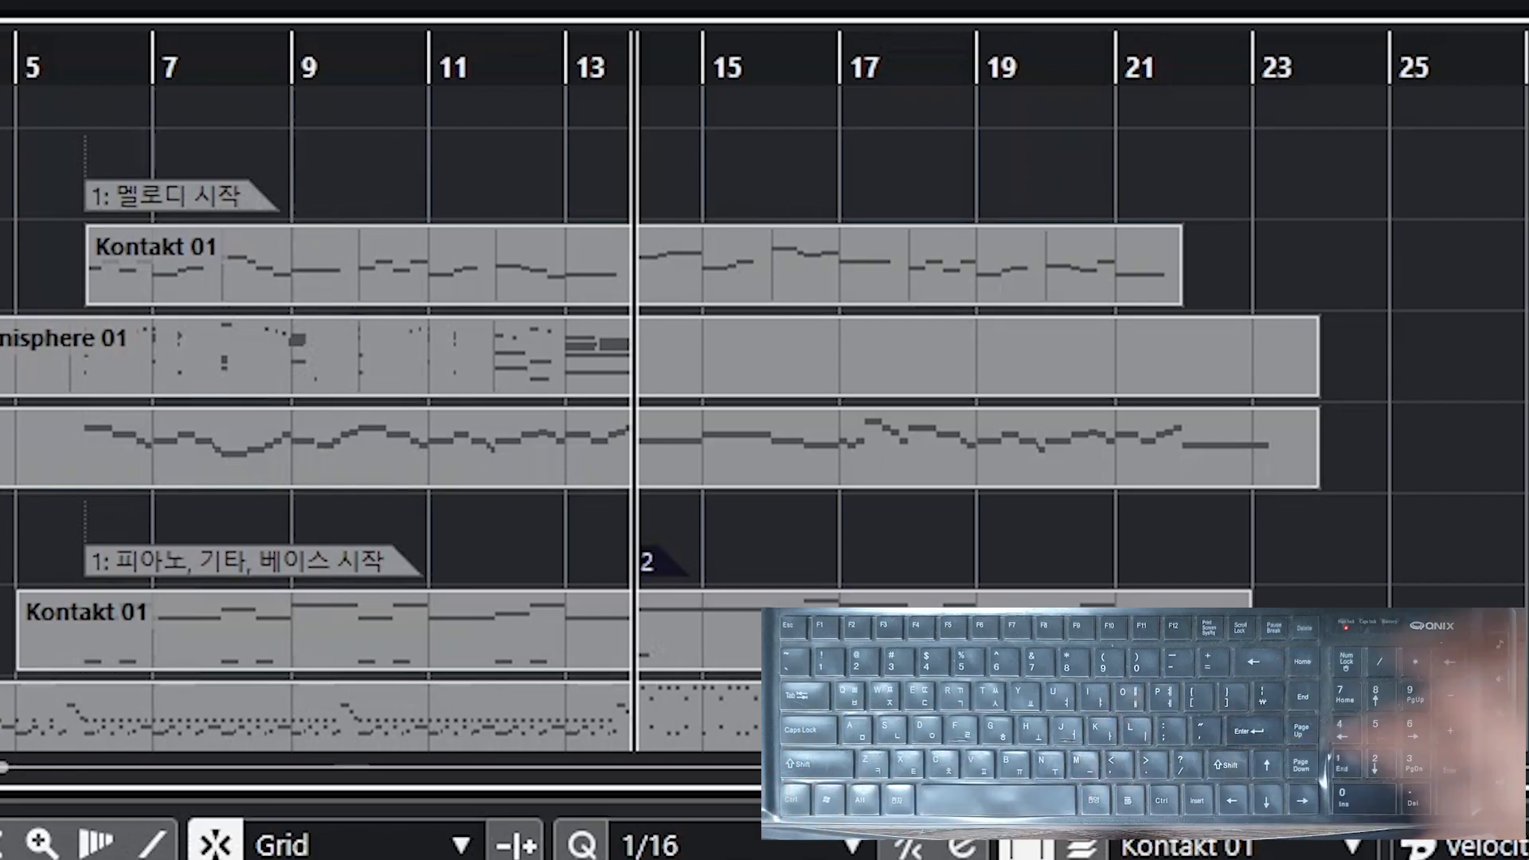
pyautogui.click(865, 550)
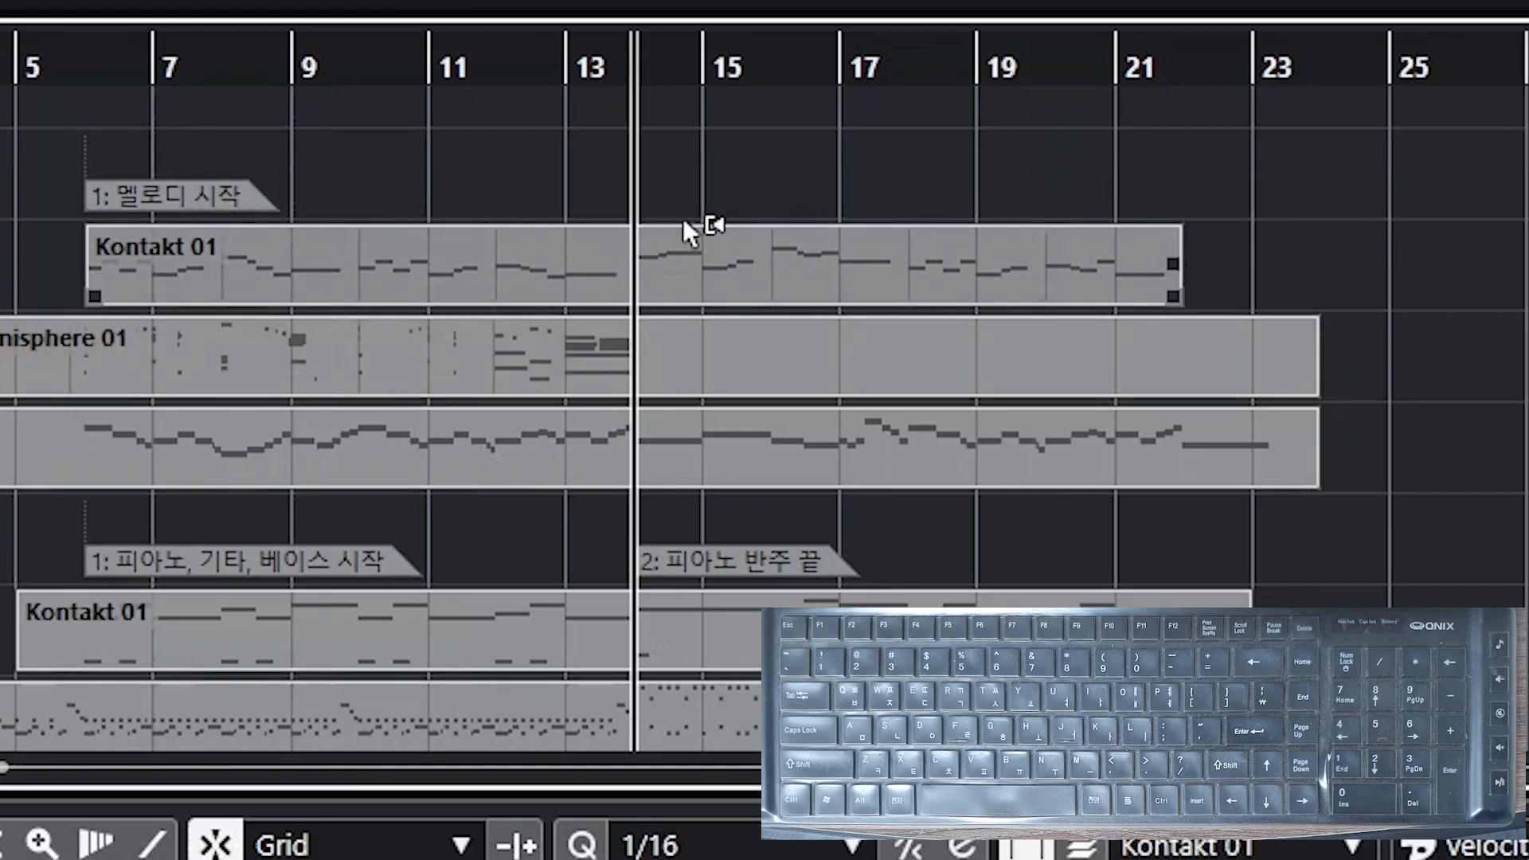
# Step: Insert a marker at bar 10 on Markers 1 and name it 2악절
pyautogui.click(360, 67)
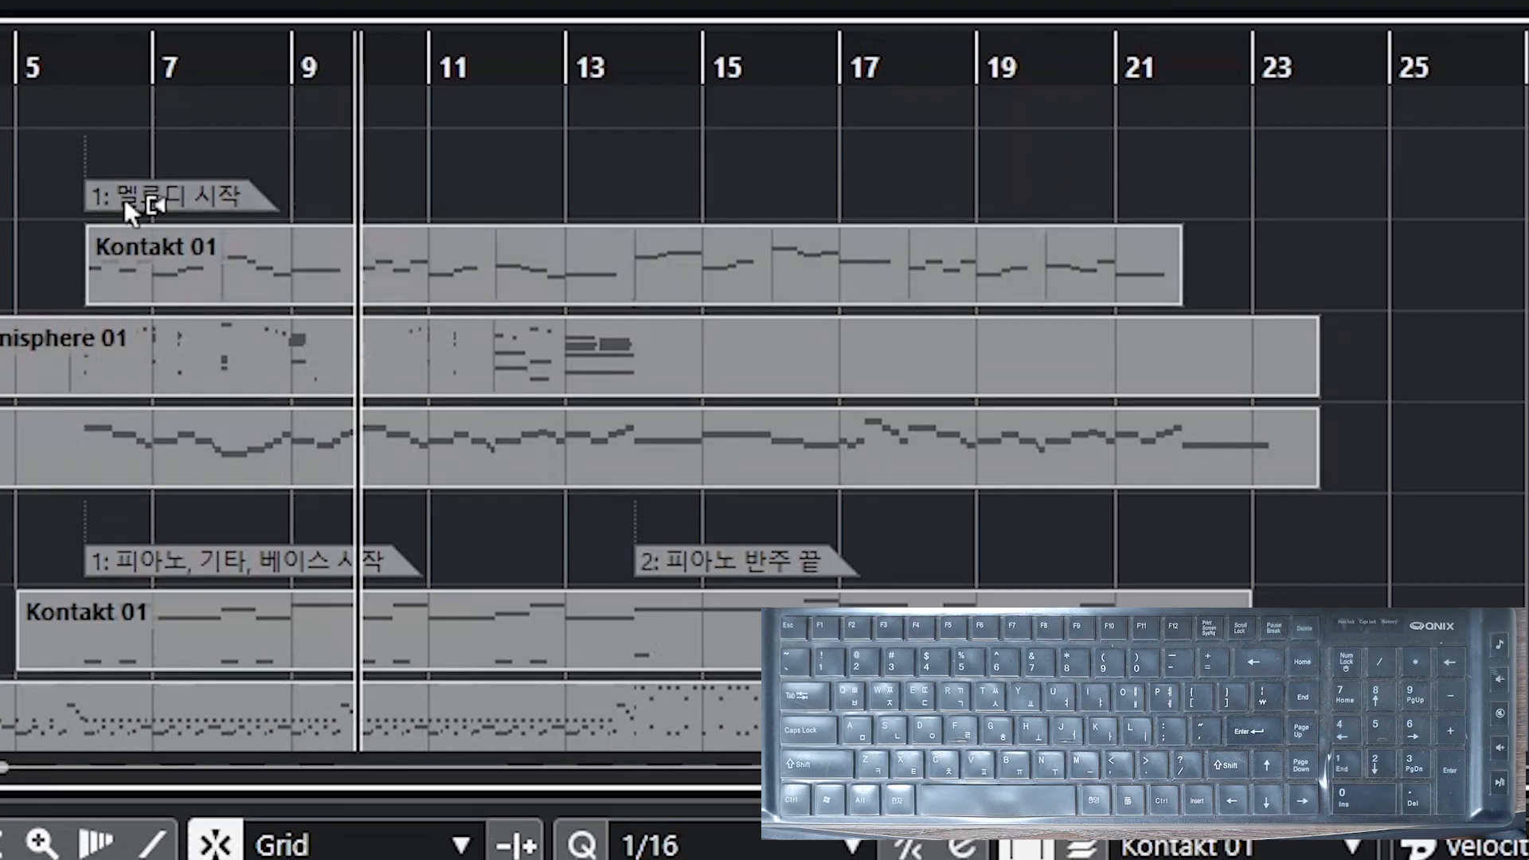
pyautogui.press('Insert')
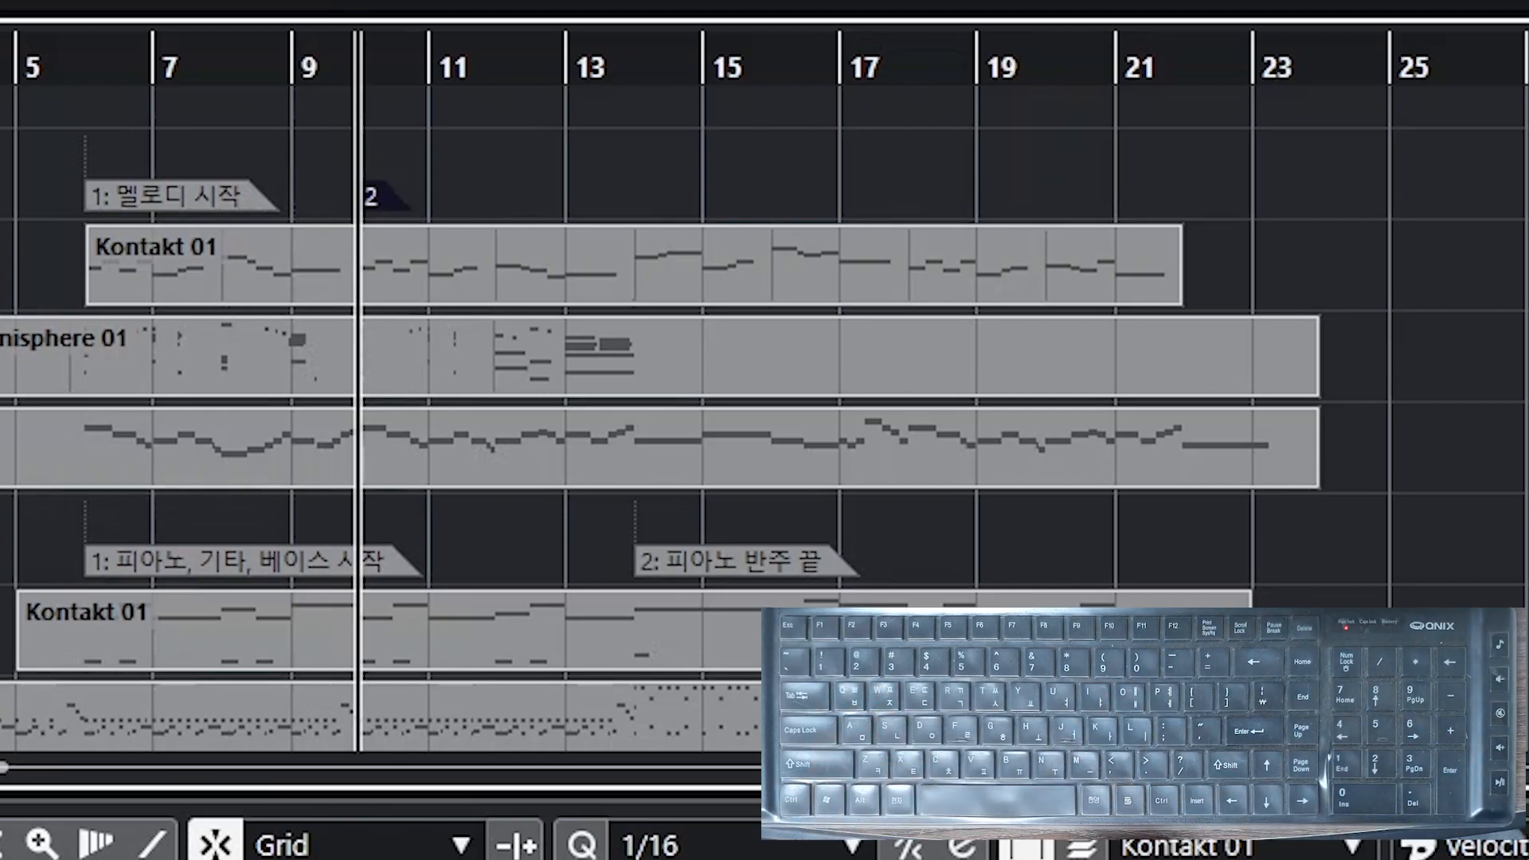
pyautogui.click(560, 133)
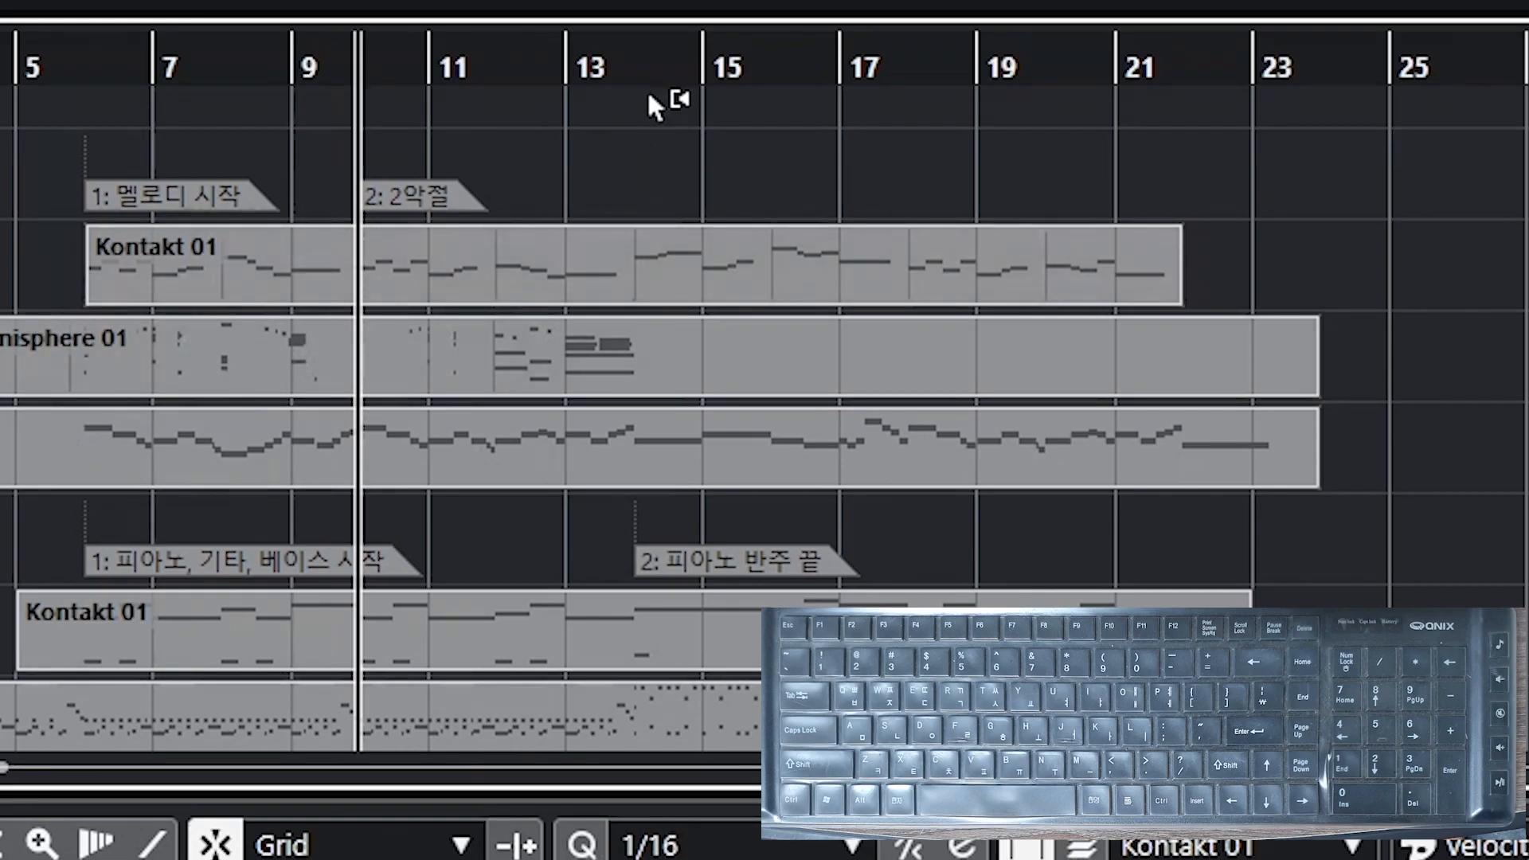
# Step: Insert a marker at bar 14 on Markers 1 named 3악절
pyautogui.click(635, 69)
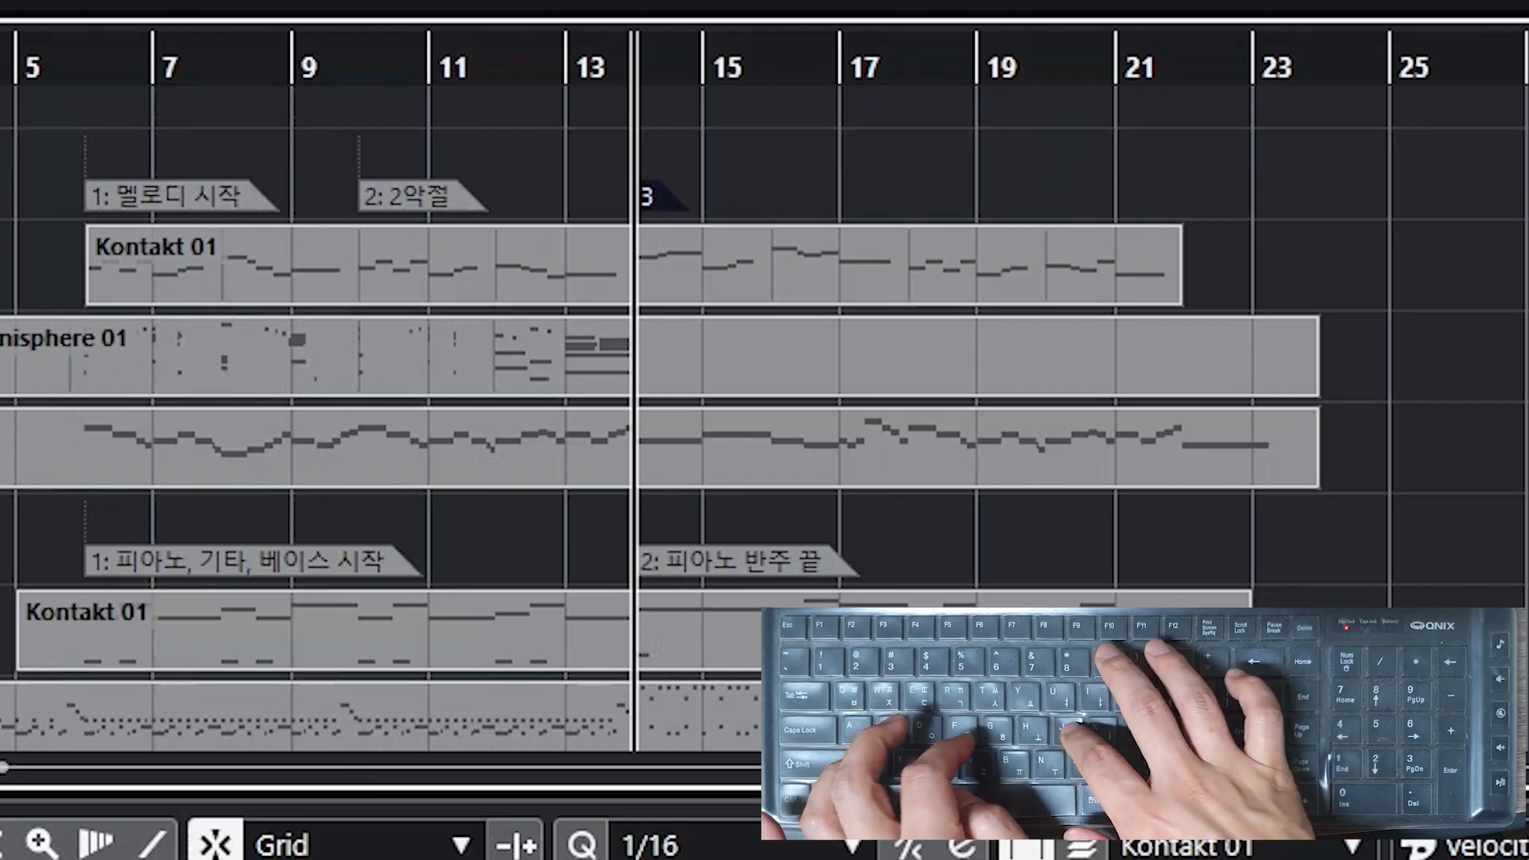
pyautogui.write('3악절')
pyautogui.press('Return')
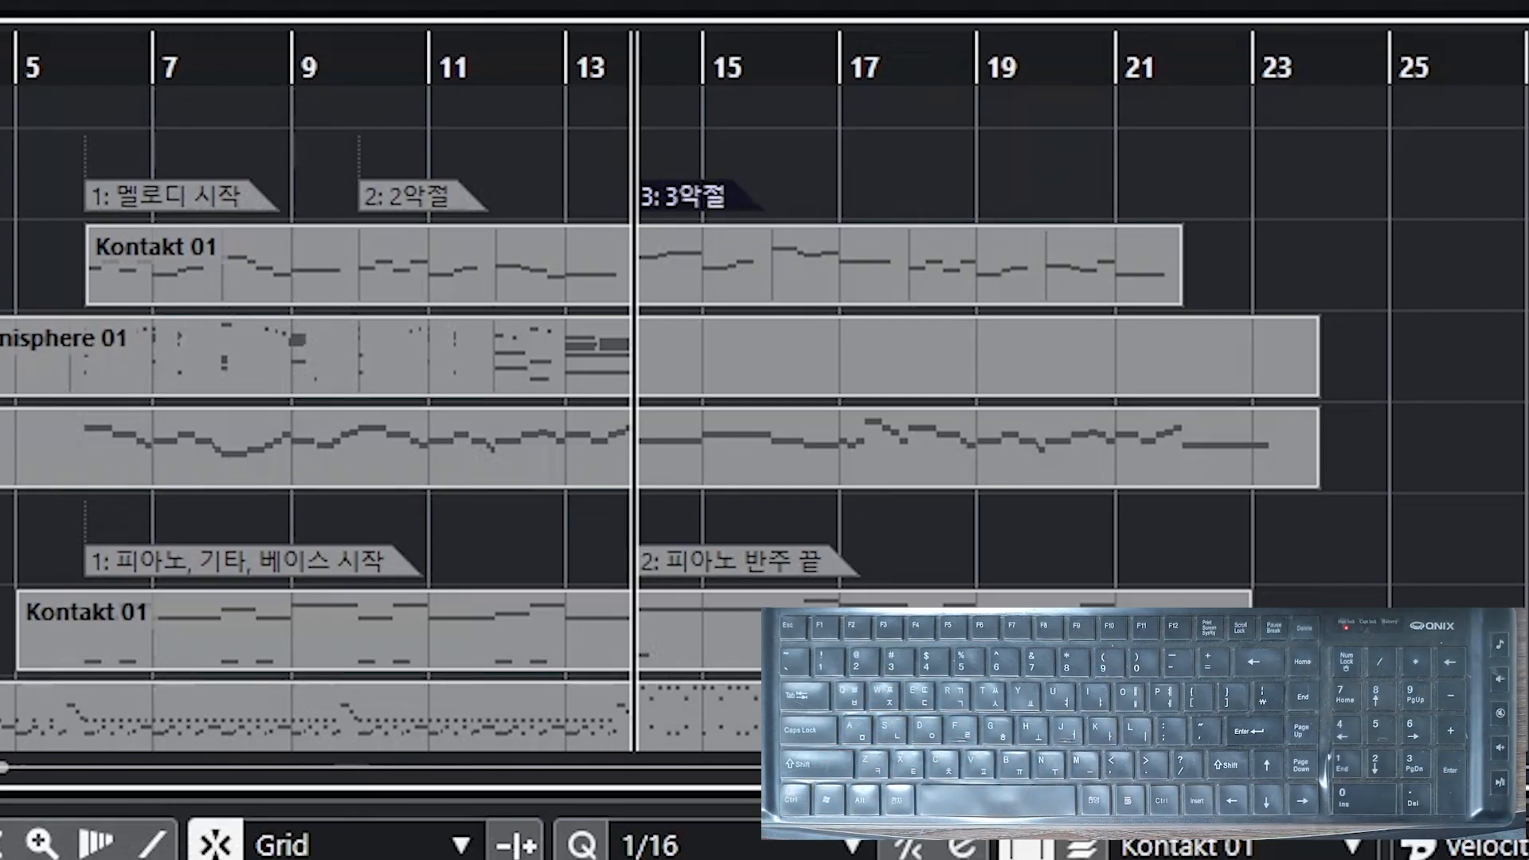
# Step: Insert a marker at bar 18 on Markers 1 named 4악절
pyautogui.click(909, 73)
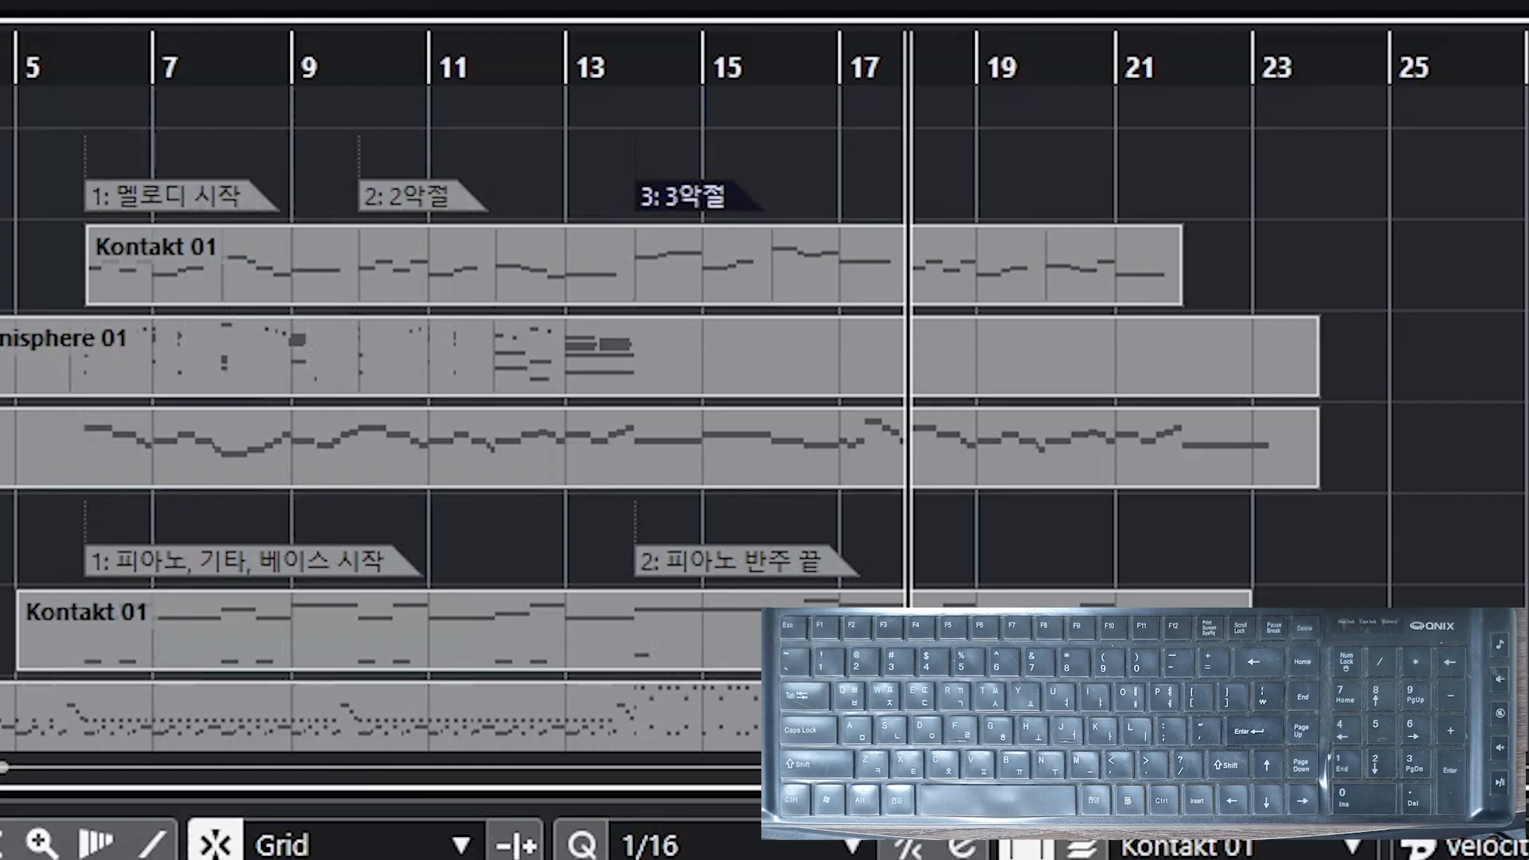
pyautogui.press('Insert')
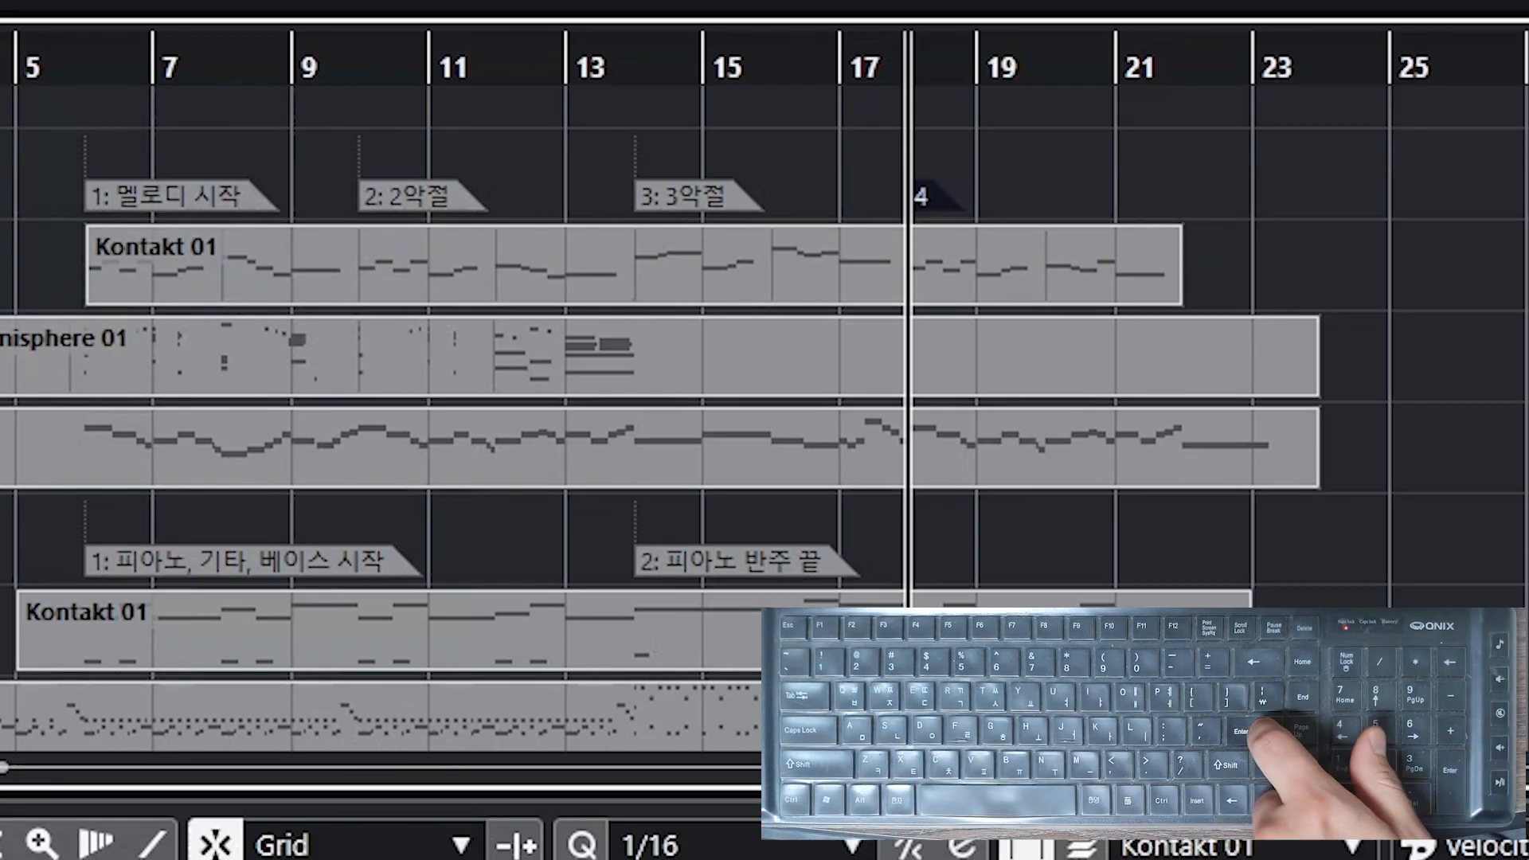
pyautogui.press('Return')
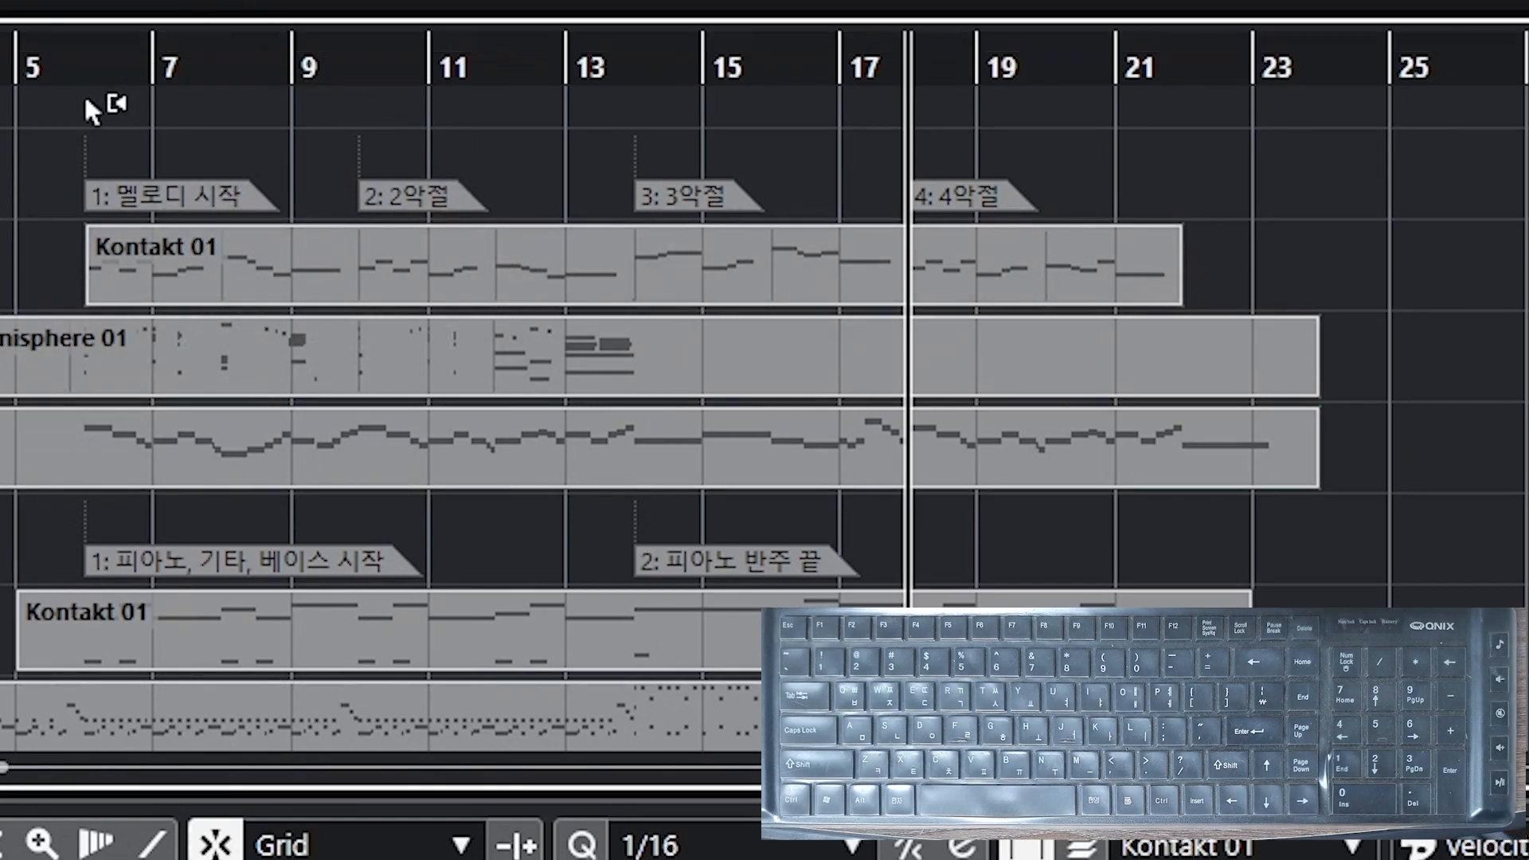
# Step: Move the project cursor to different bars along the ruler
pyautogui.click(86, 69)
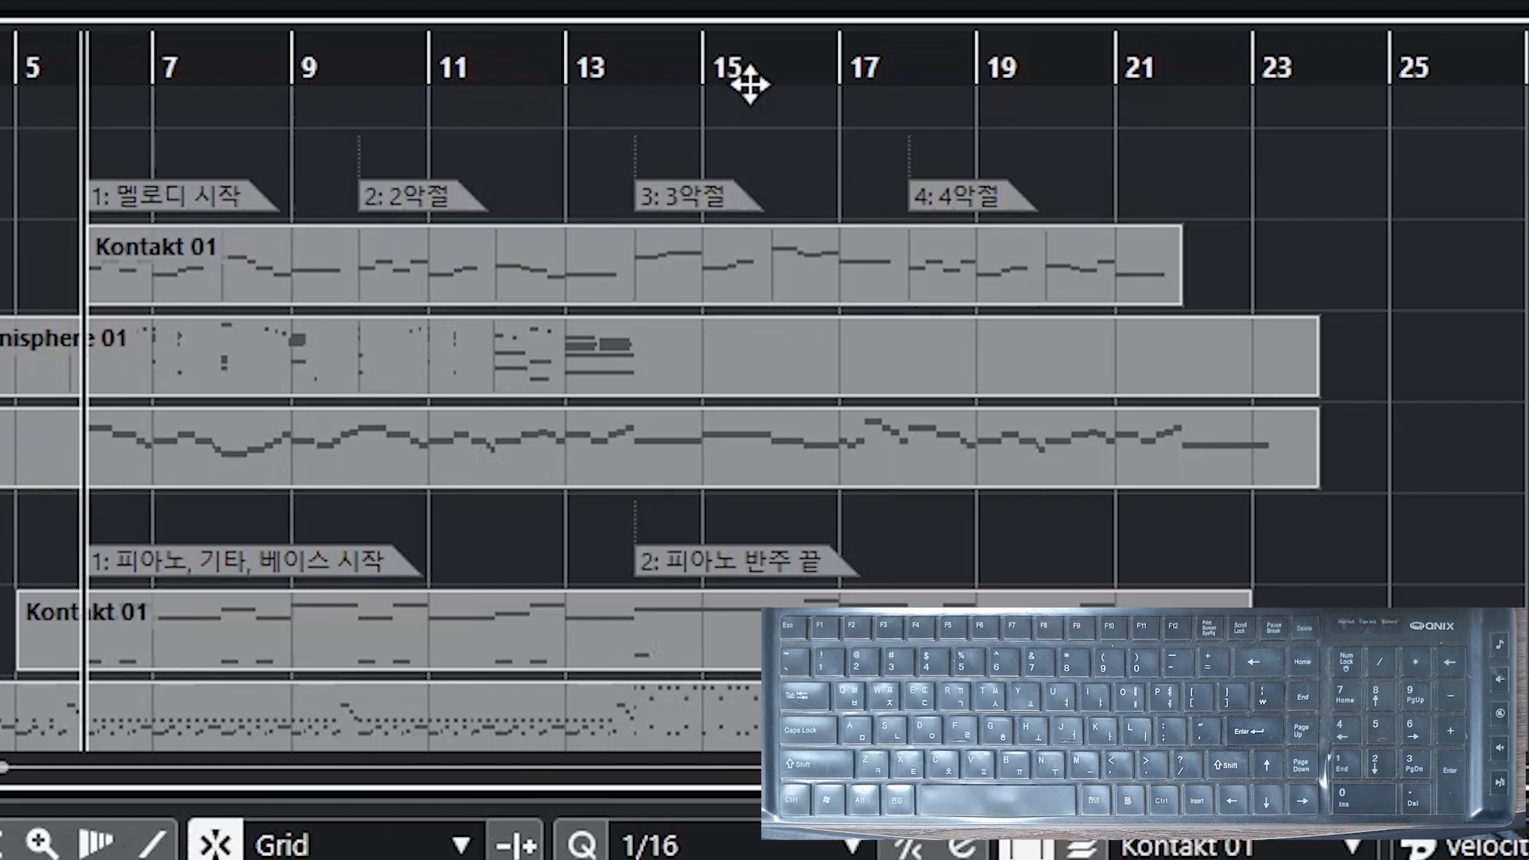
pyautogui.click(566, 69)
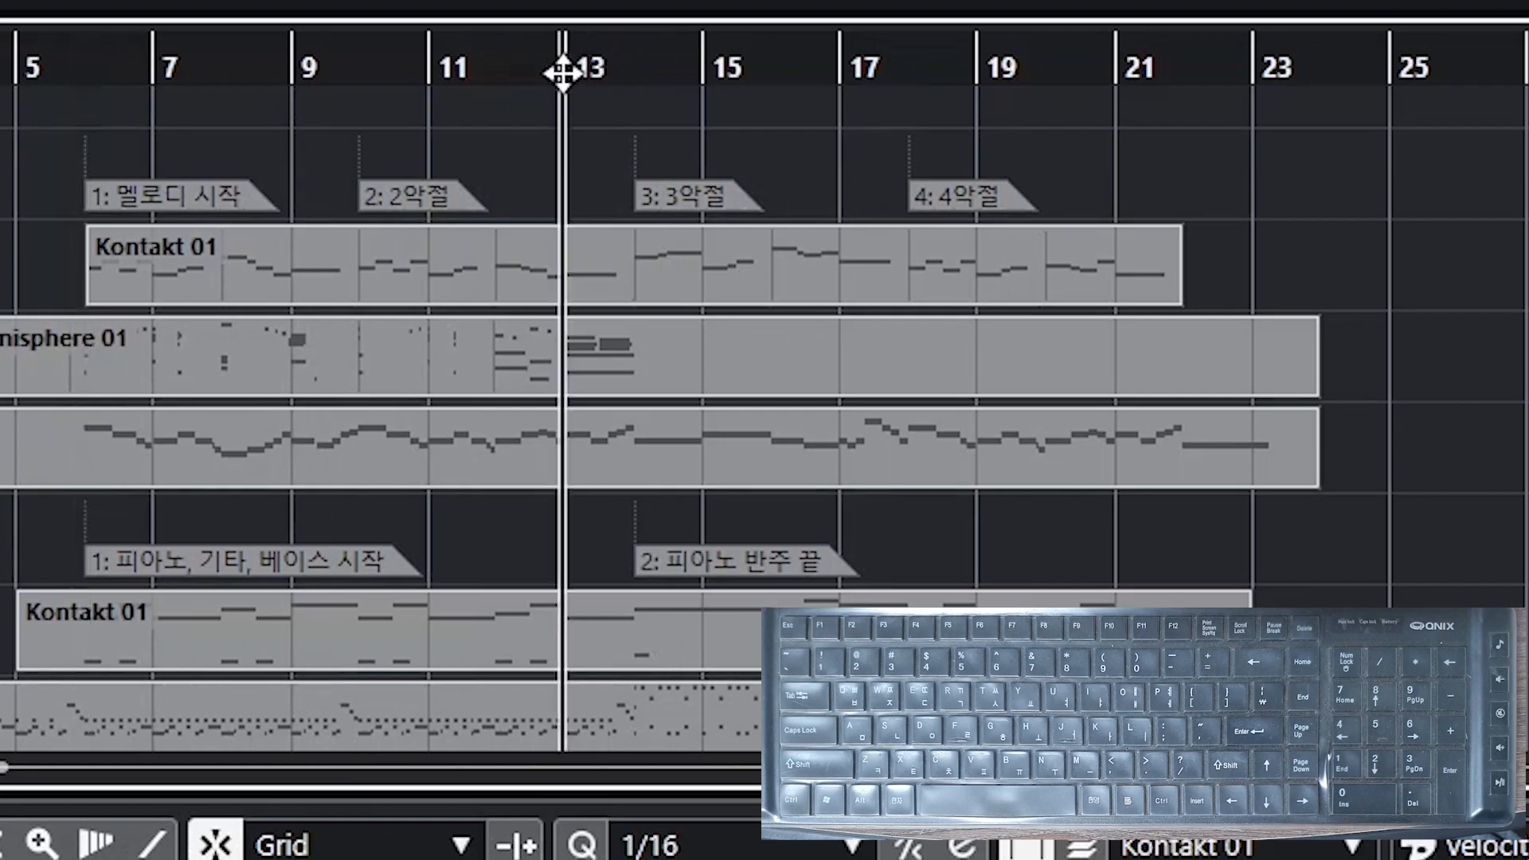
pyautogui.click(358, 80)
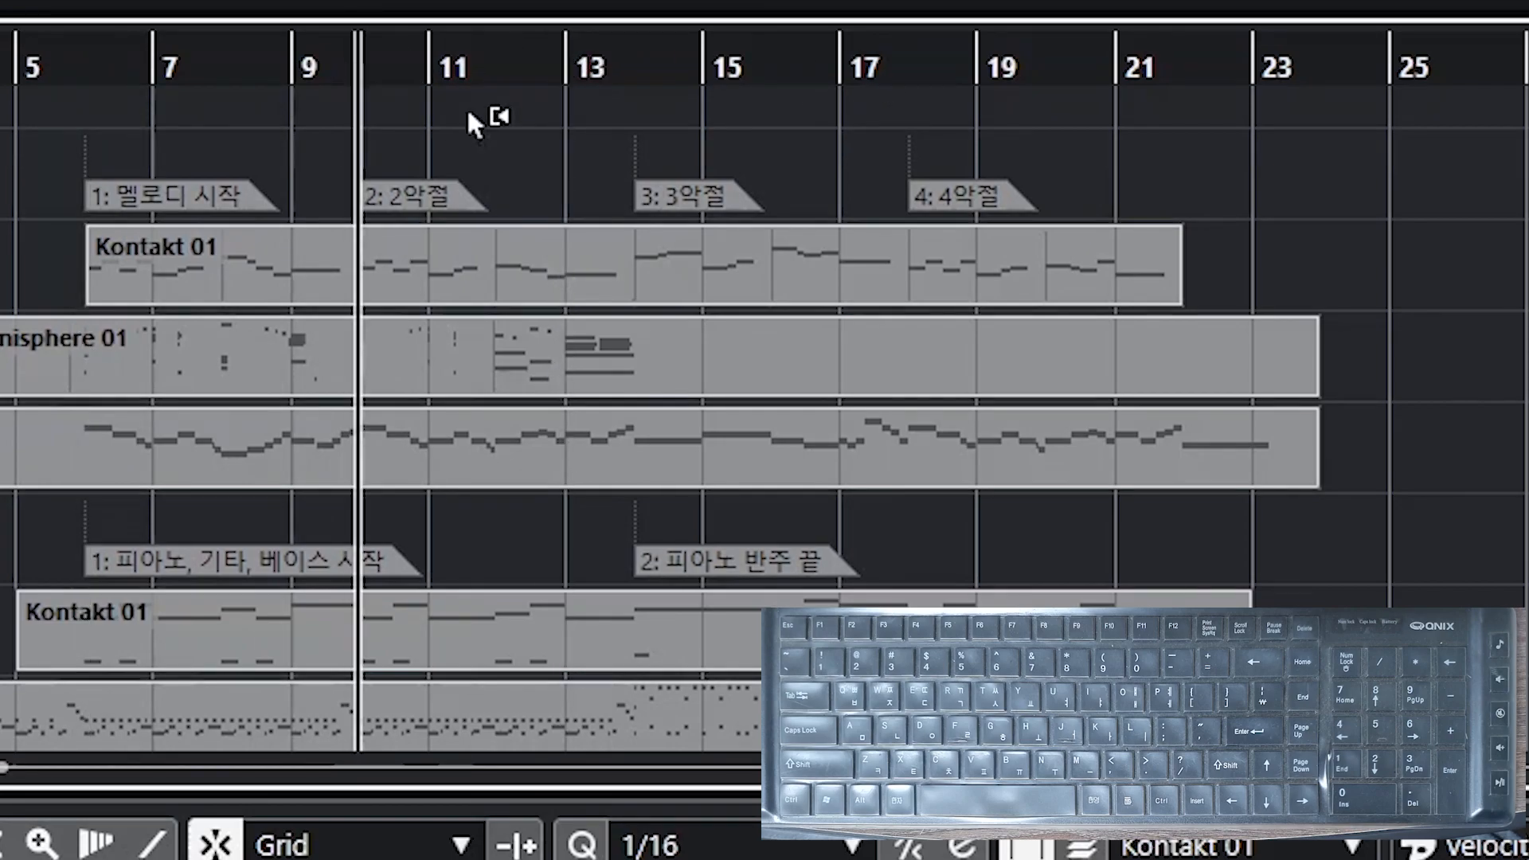
pyautogui.click(288, 70)
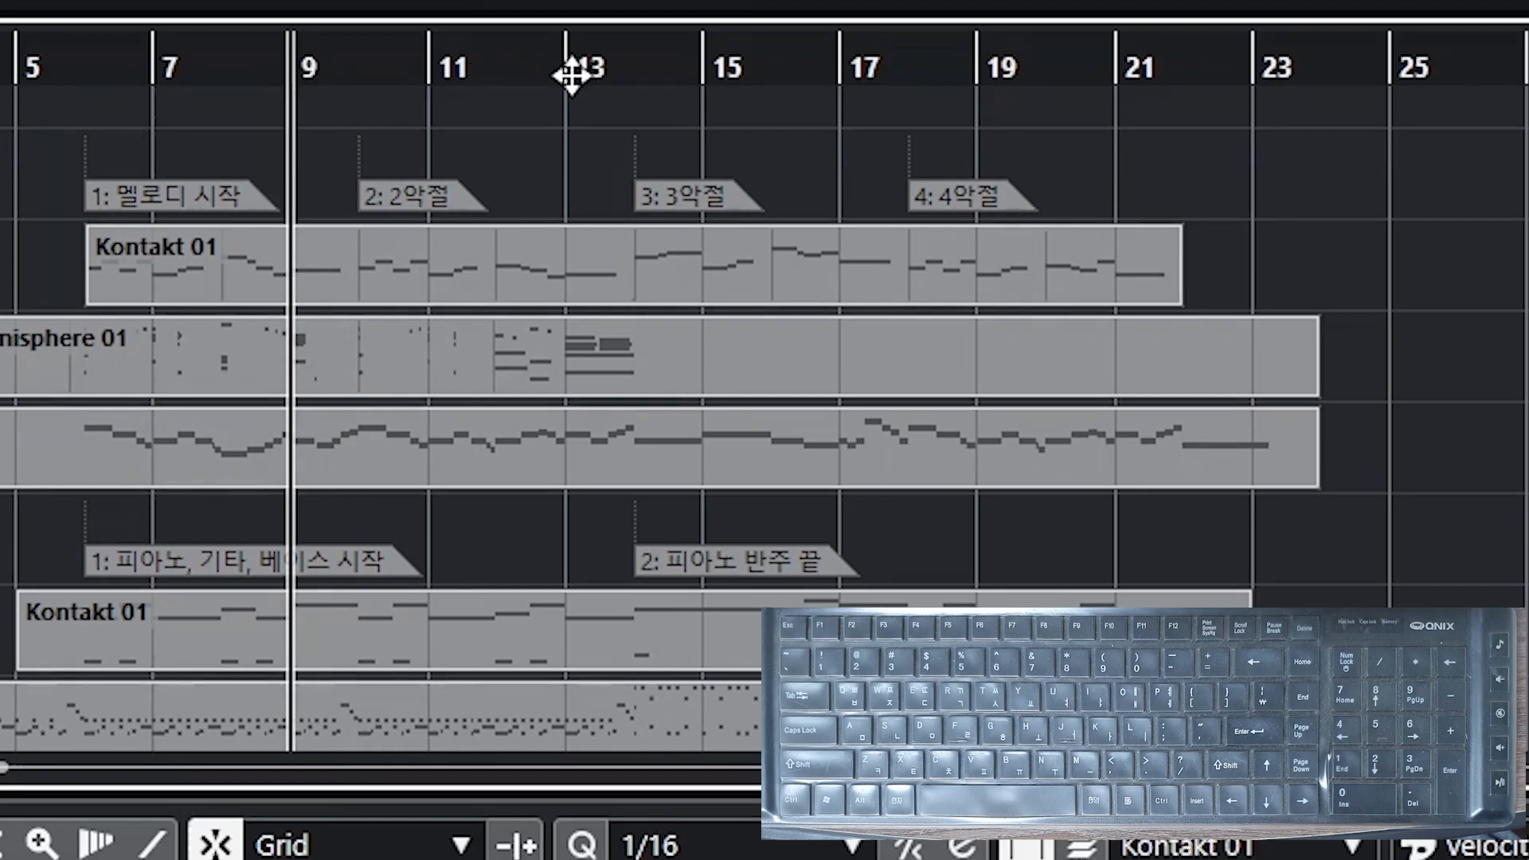
pyautogui.click(567, 71)
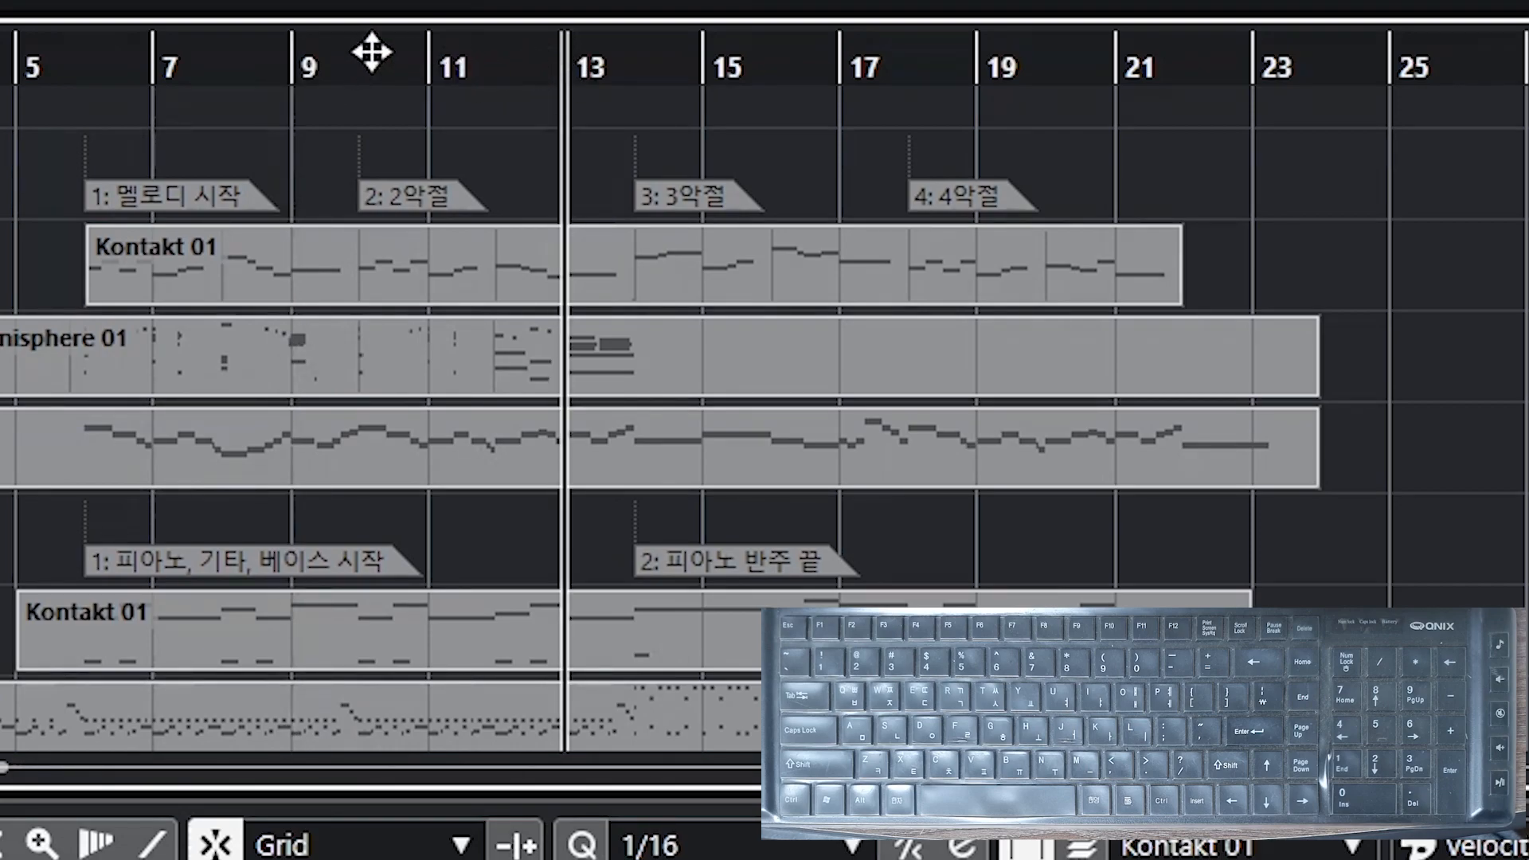
# Step: Select each marker on the Markers 1 track in turn
pyautogui.click(100, 227)
pyautogui.click(102, 207)
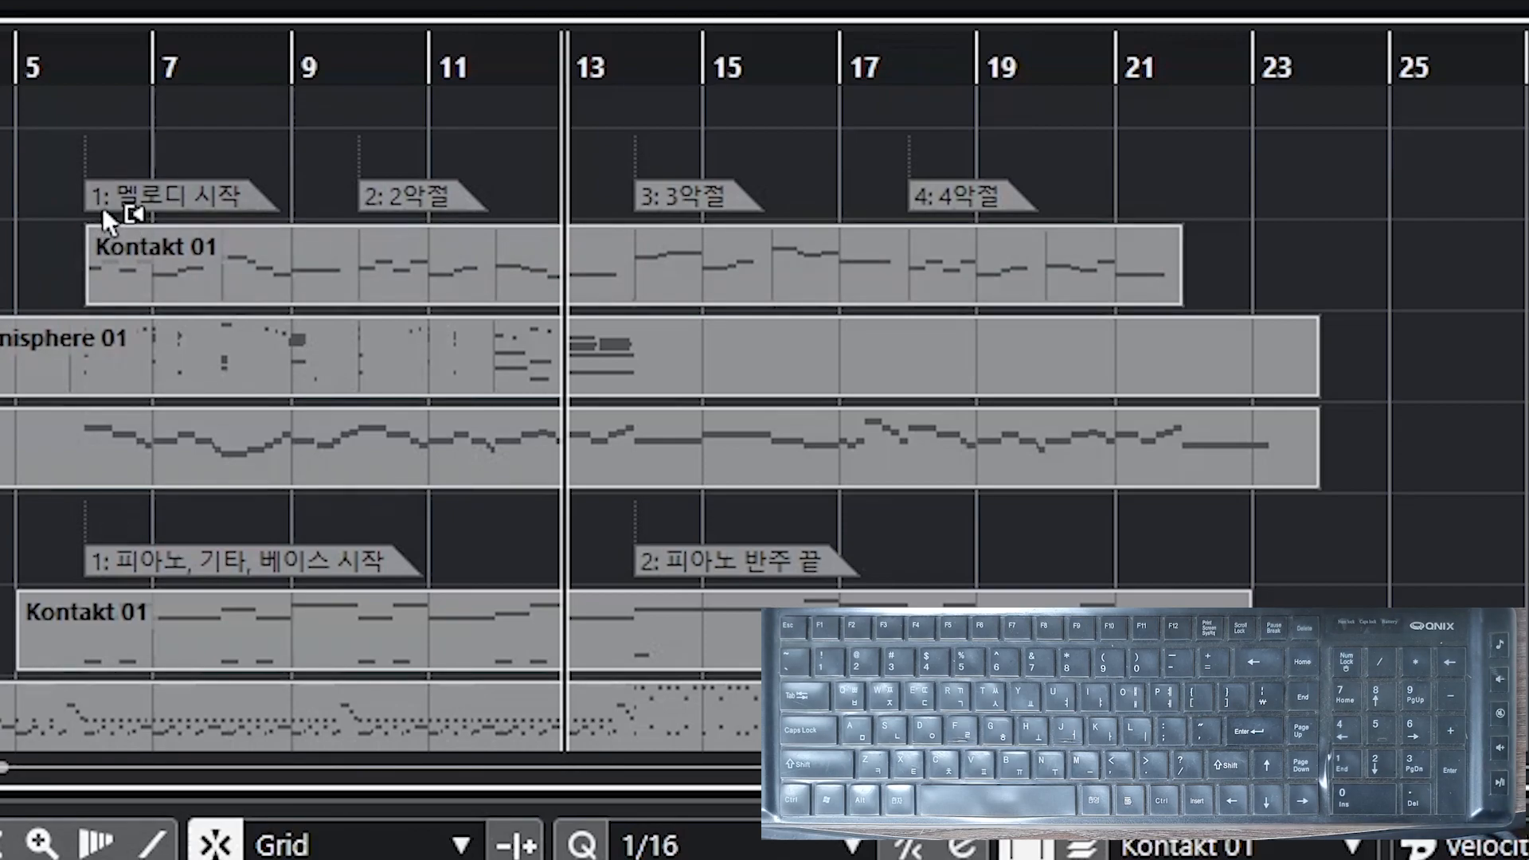
pyautogui.click(419, 203)
pyautogui.click(685, 203)
pyautogui.click(944, 203)
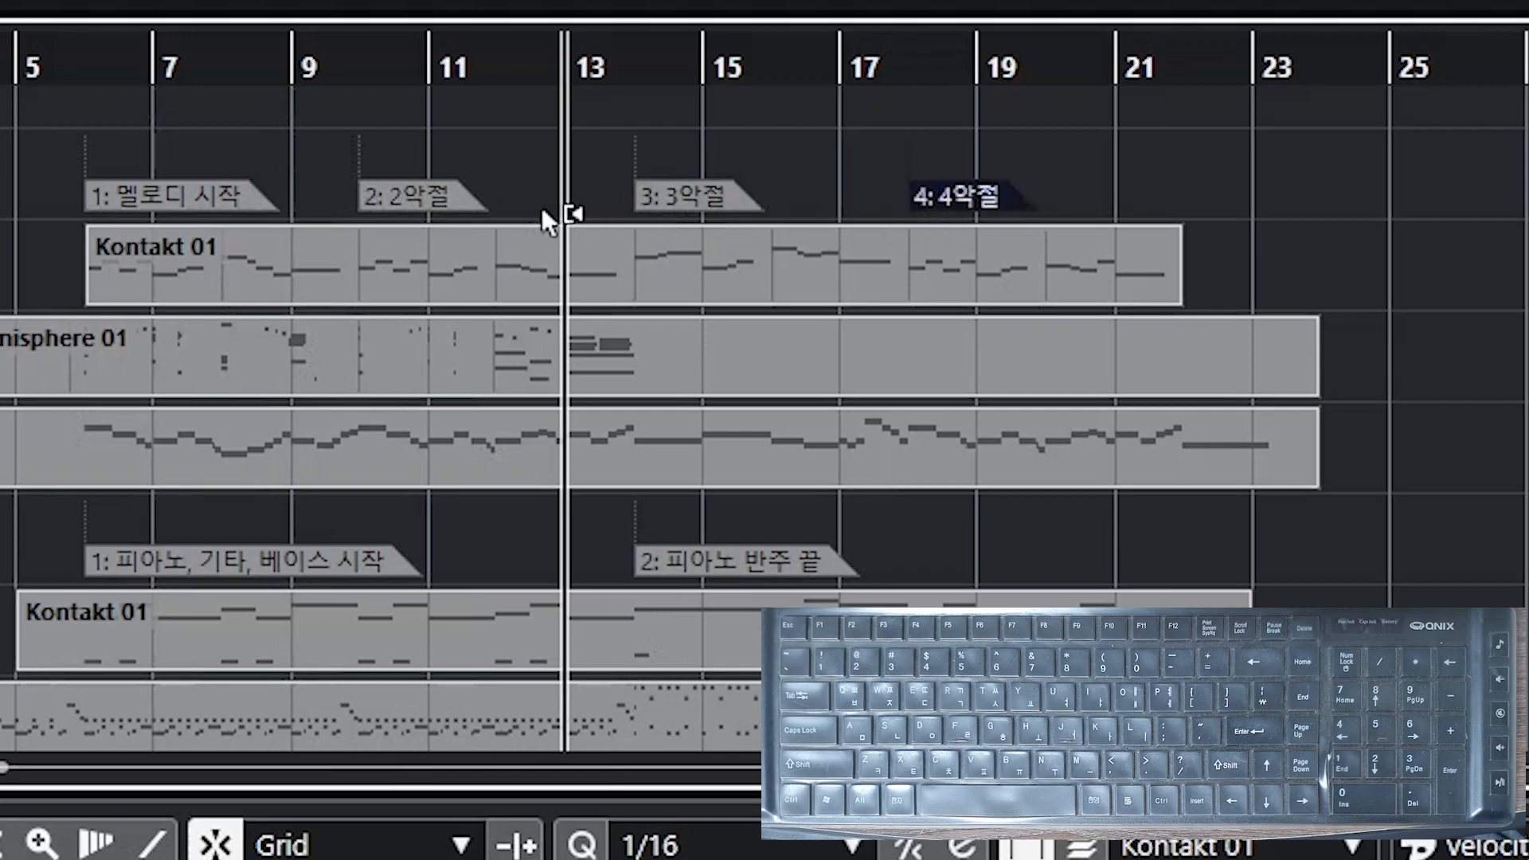
pyautogui.click(398, 206)
pyautogui.click(211, 195)
pyautogui.click(674, 203)
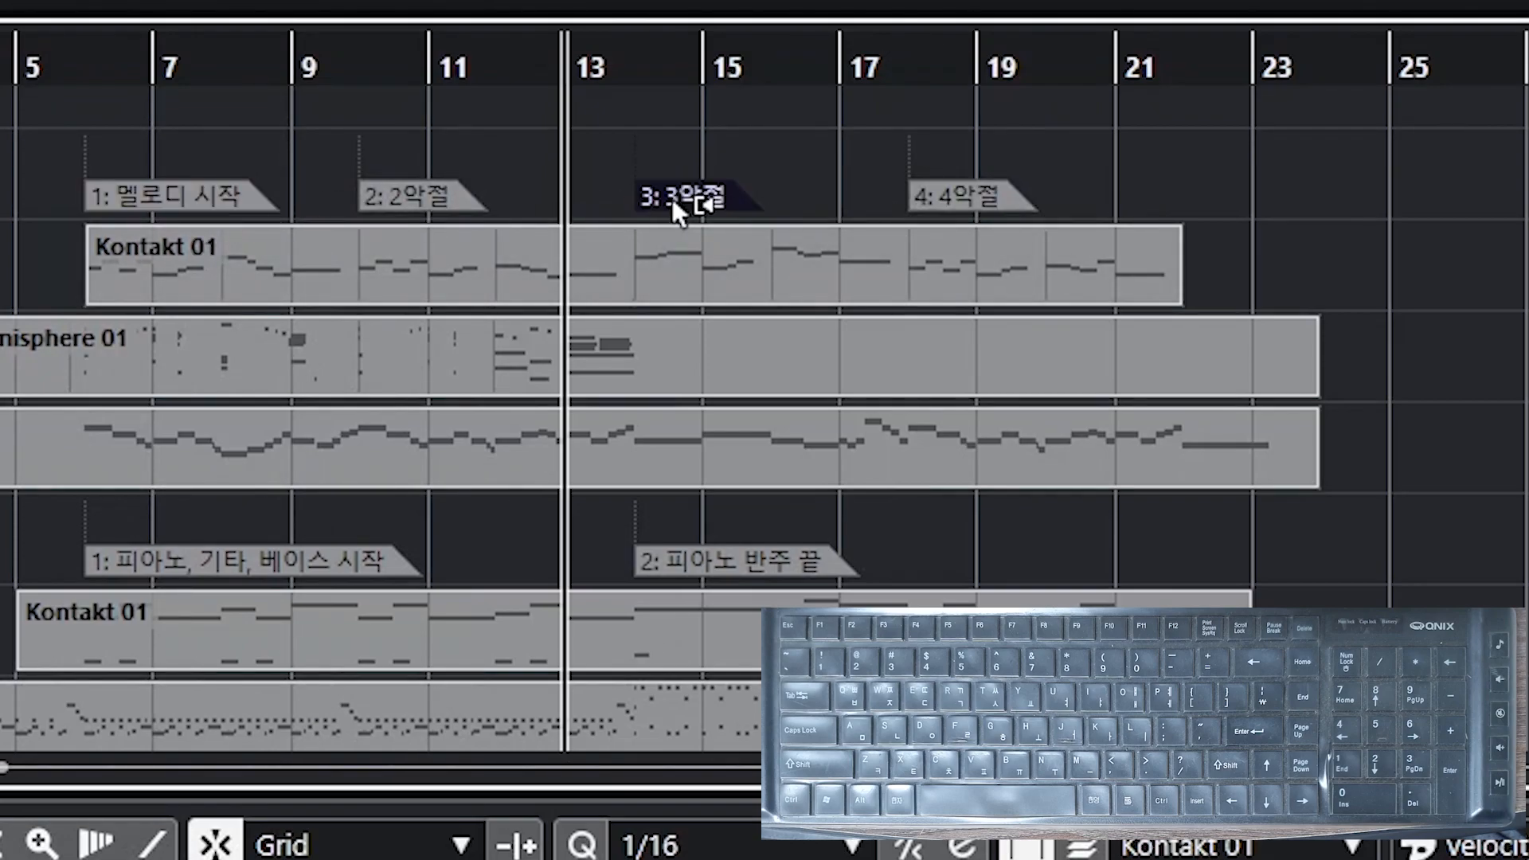
pyautogui.click(141, 198)
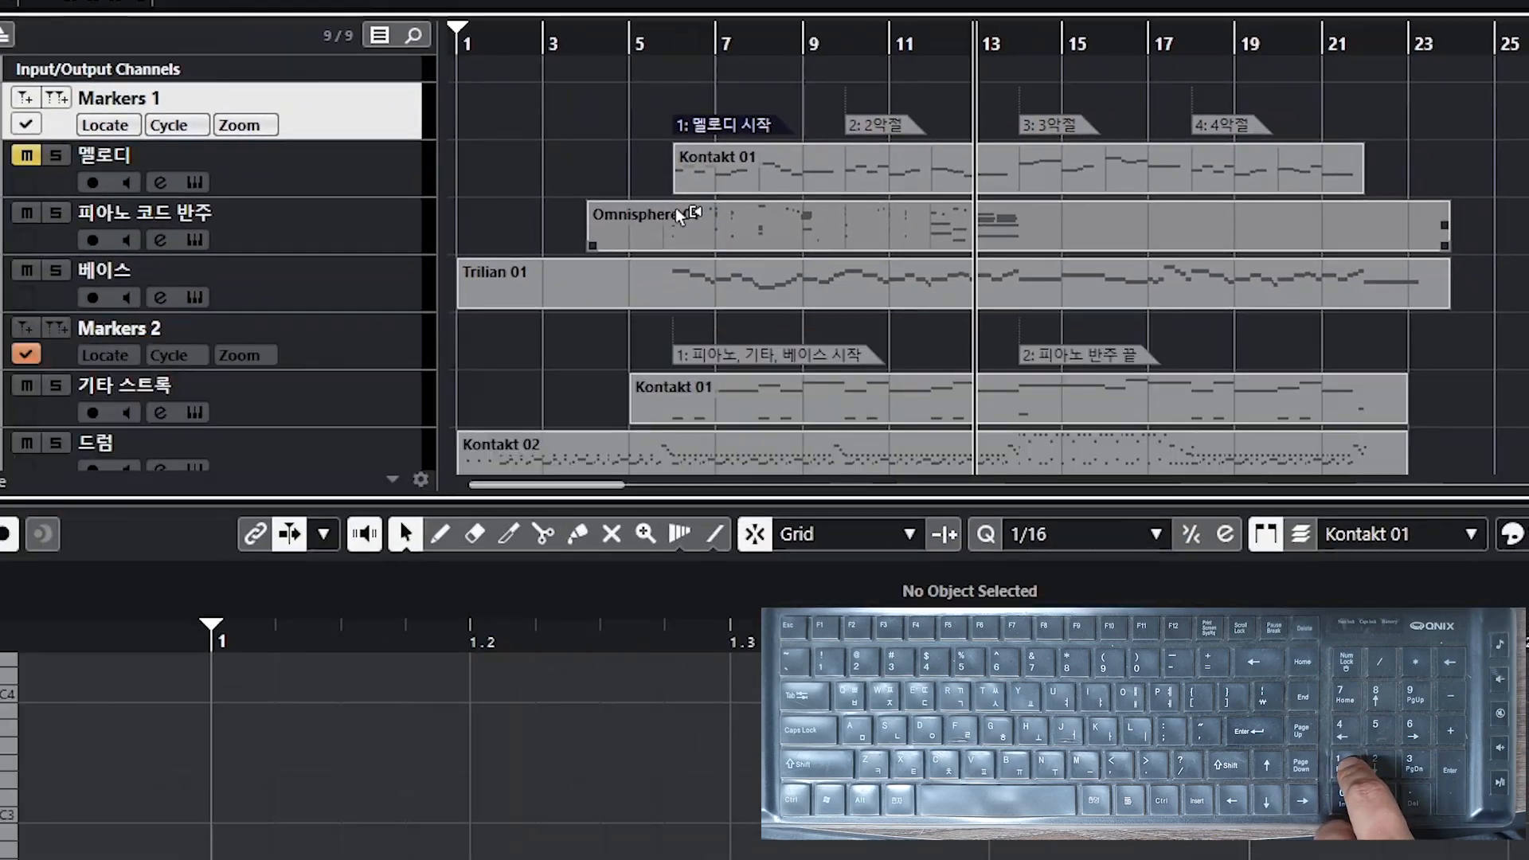
# Step: Jump the project cursor around using the numeric keypad locate shortcuts
pyautogui.press('KP_1')
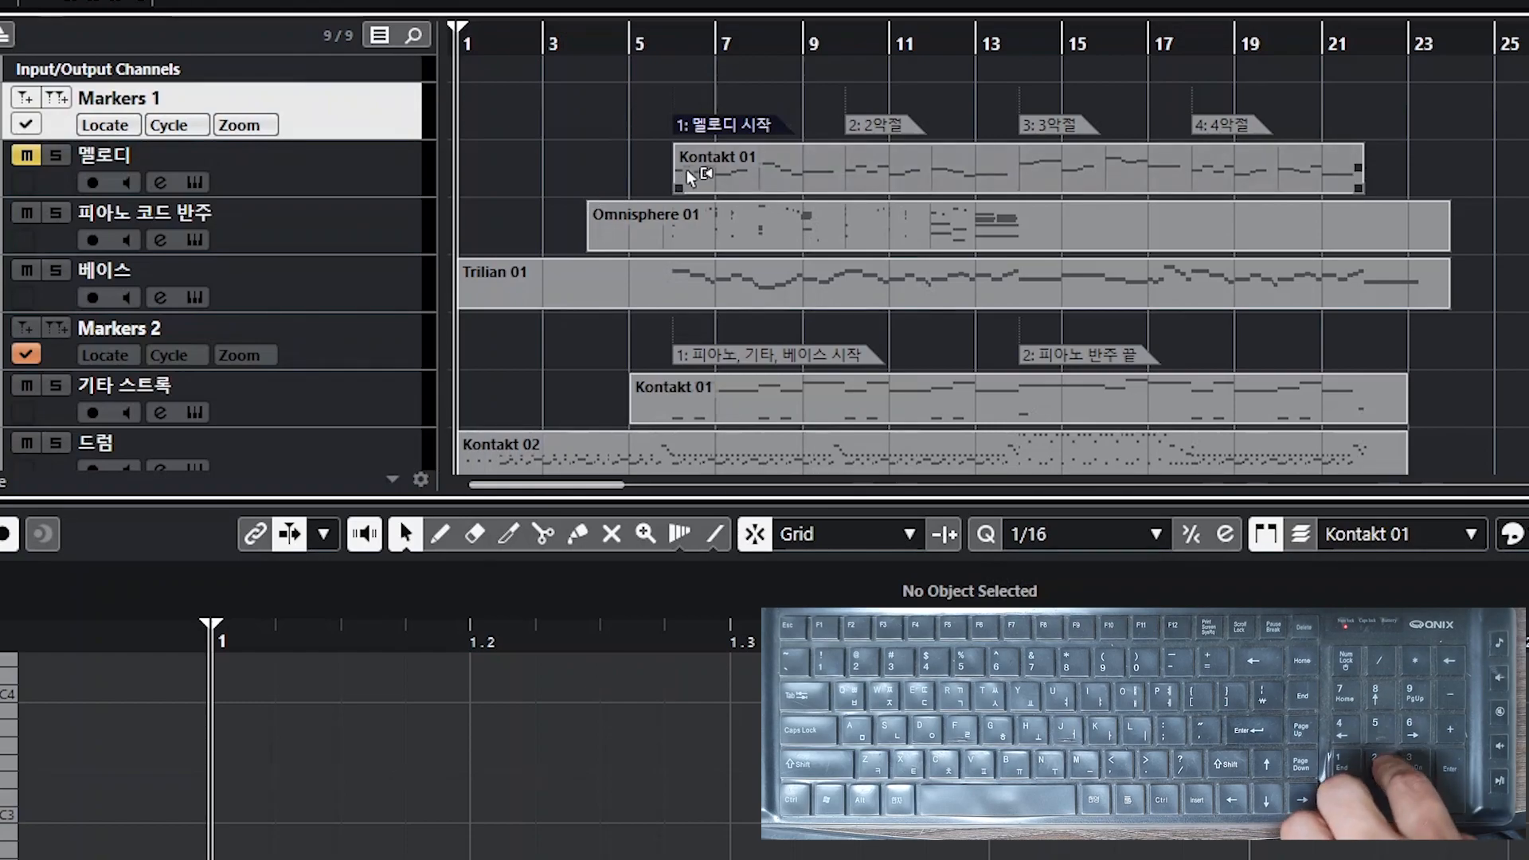
pyautogui.moveTo(471, 24)
pyautogui.mouseDown()
pyautogui.moveTo(718, 27)
pyautogui.moveTo(1086, 178)
pyautogui.mouseUp()
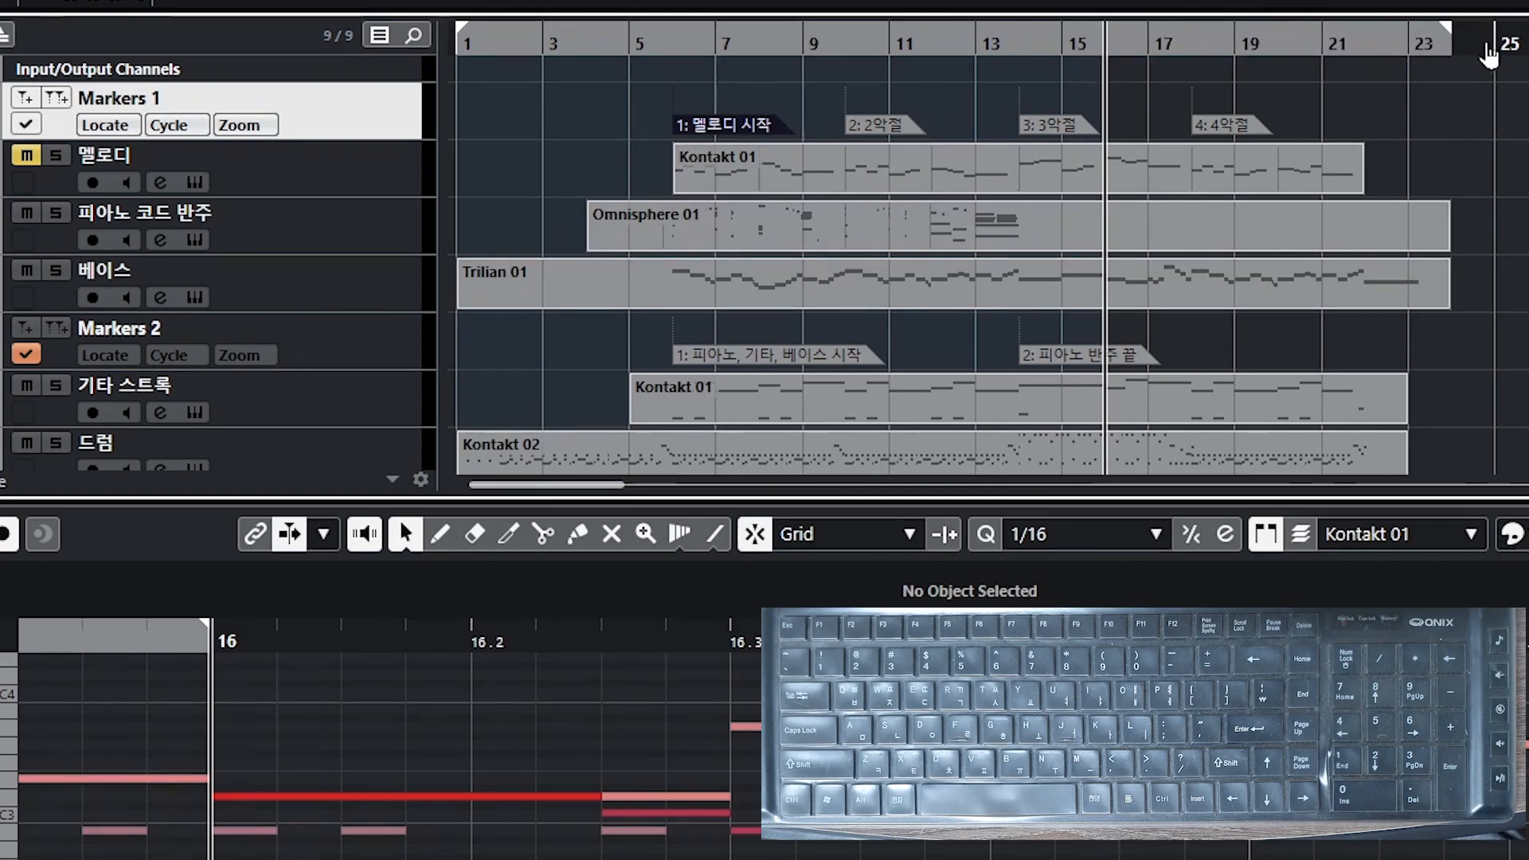
pyautogui.press('KP_2')
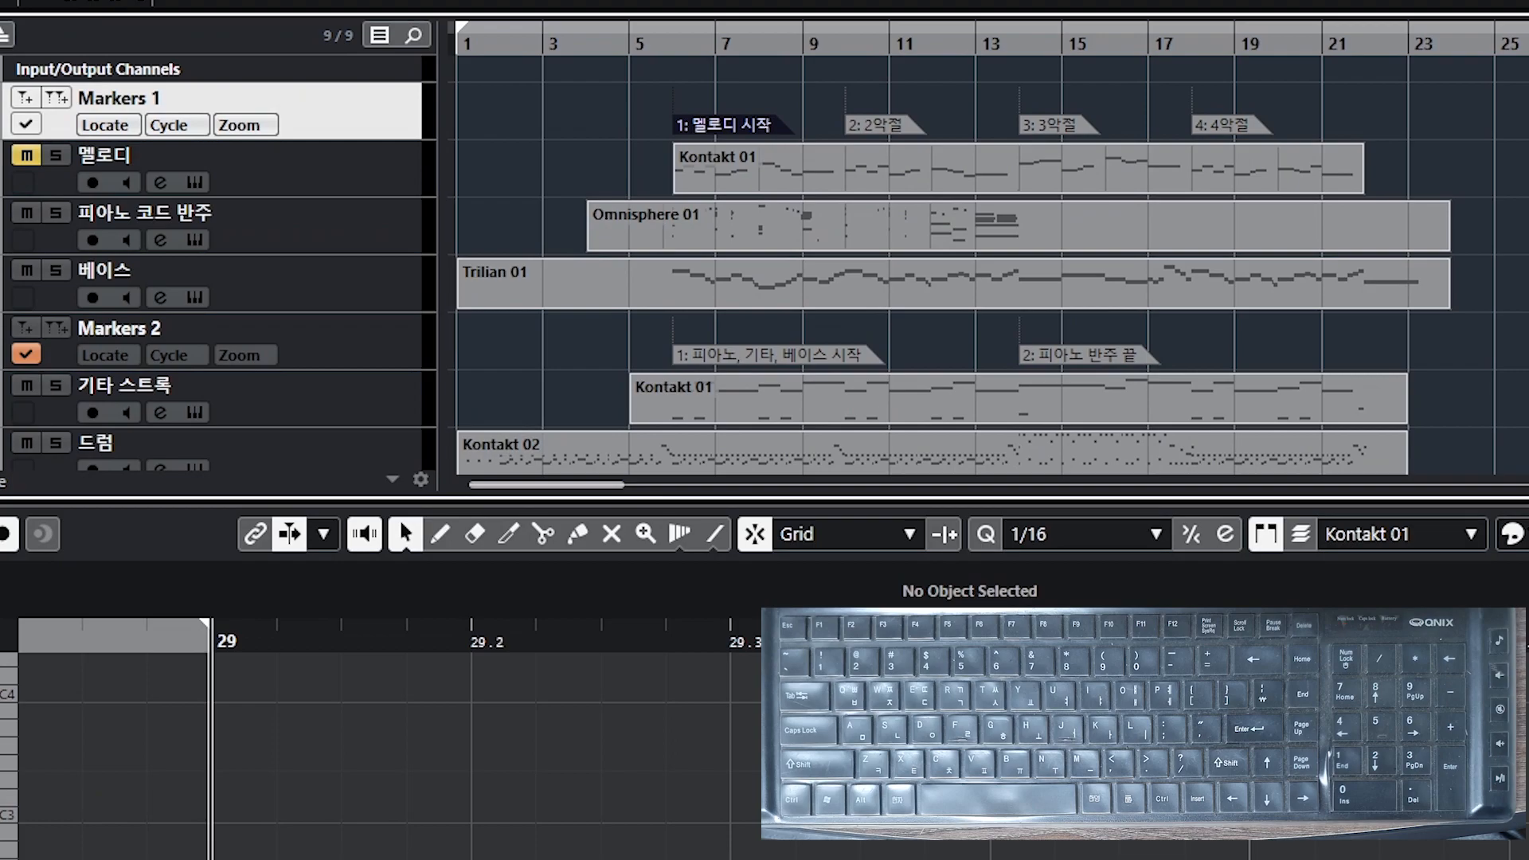
pyautogui.press('KP_1')
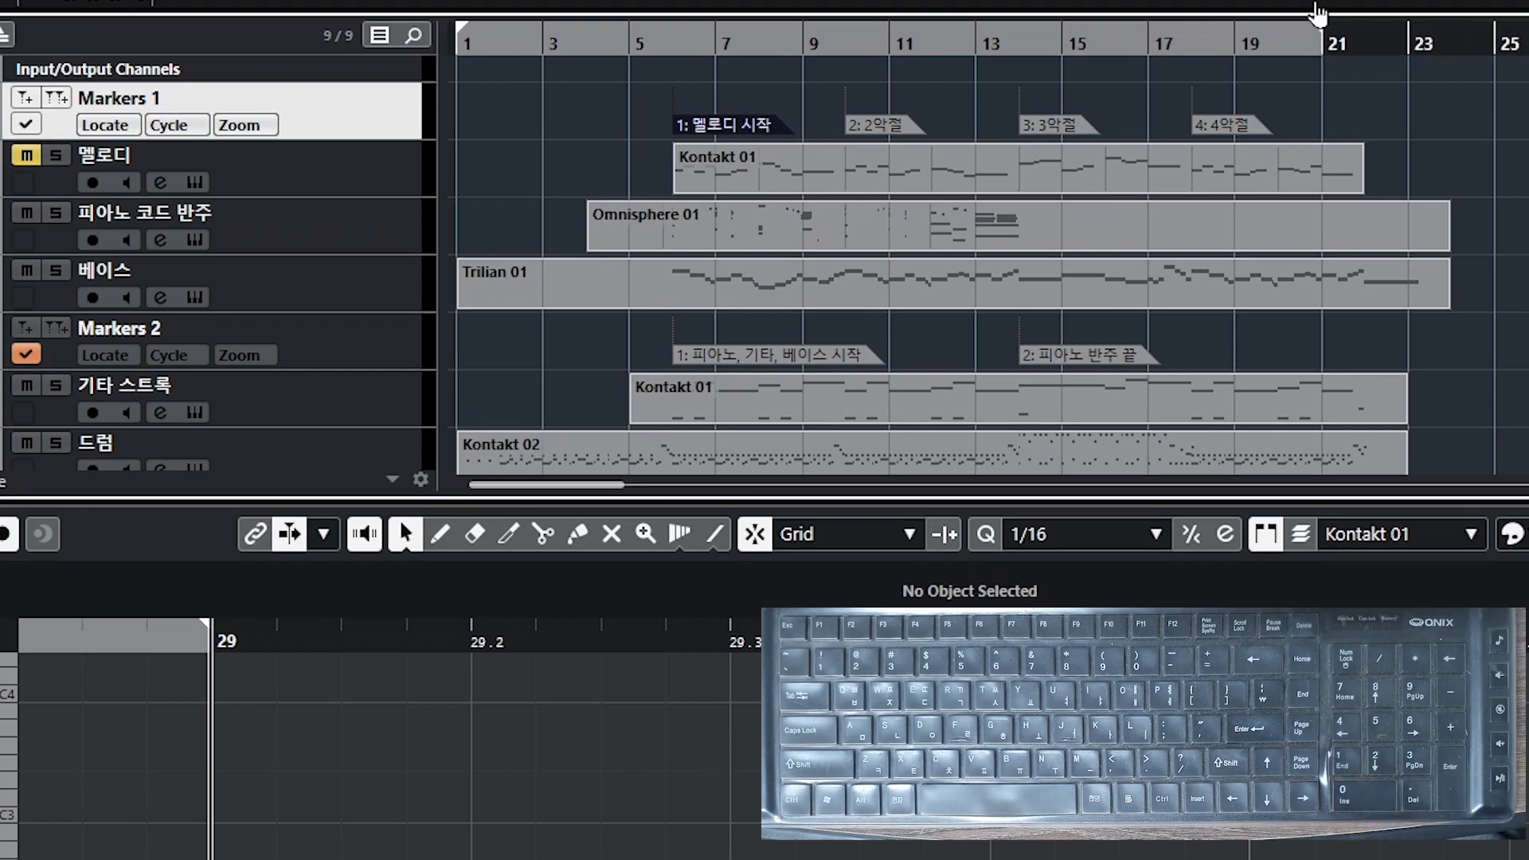
pyautogui.moveTo(401, 18); pyautogui.dragTo(405, 22)
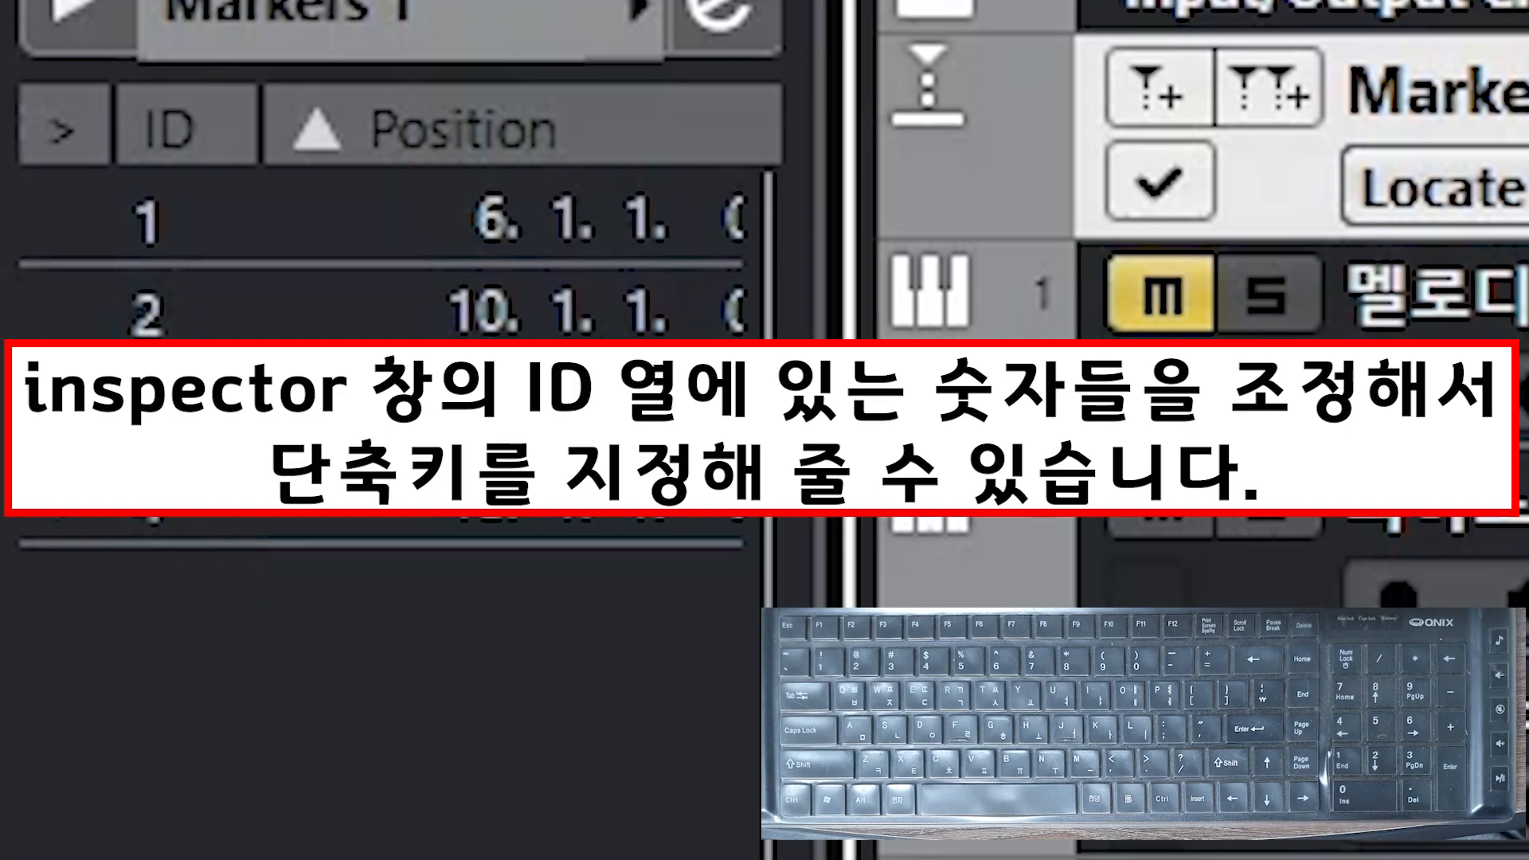
# Step: Renumber the Markers 1 markers' IDs to 3, 4, 5 and 6 in order of position
pyautogui.doubleClick(170, 231)
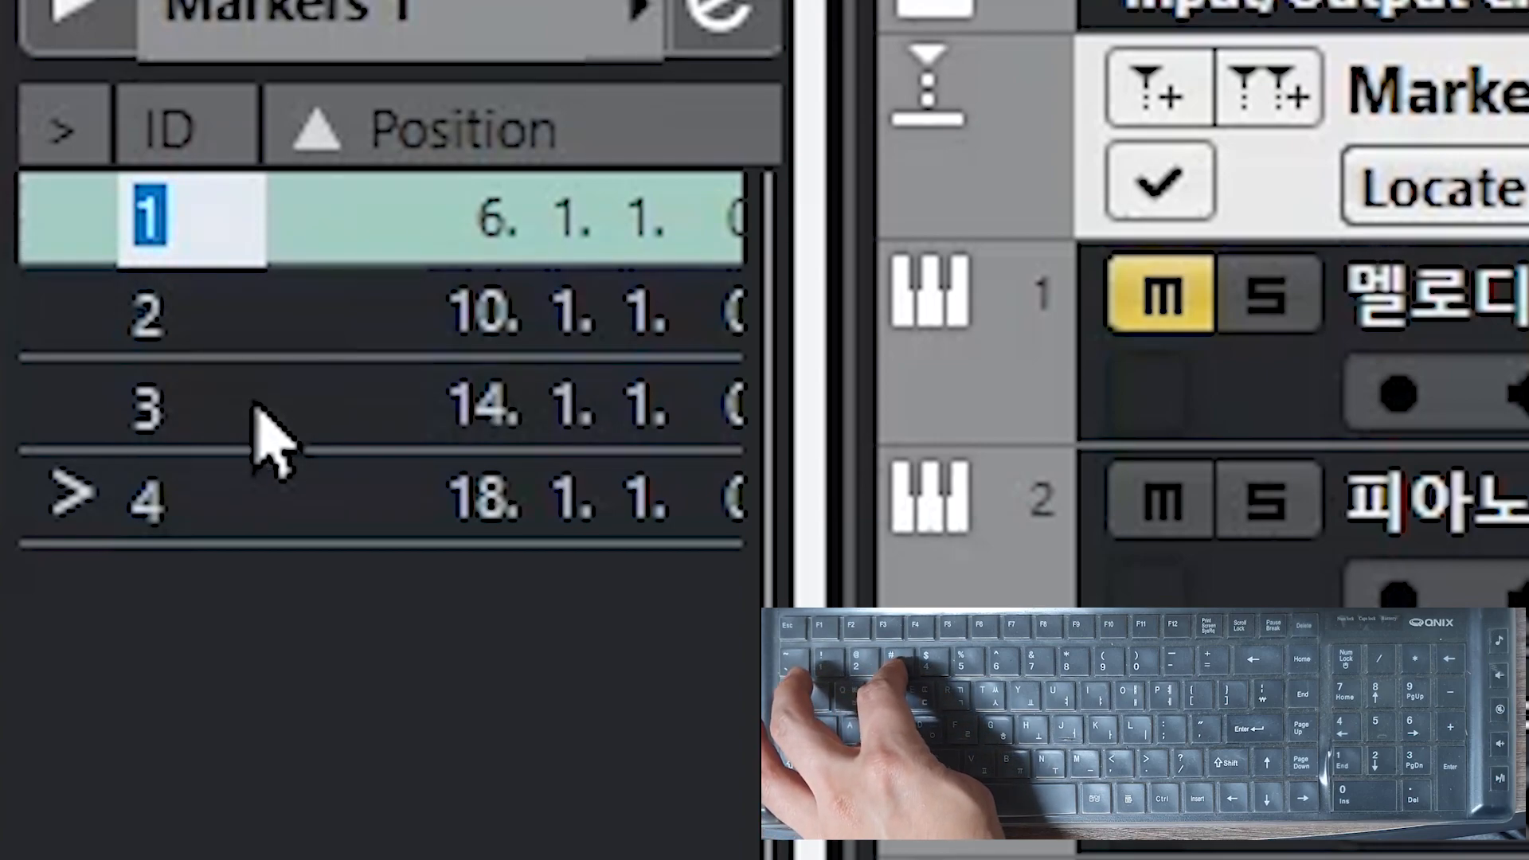
pyautogui.write('3')
pyautogui.click(162, 315)
pyautogui.click(163, 316)
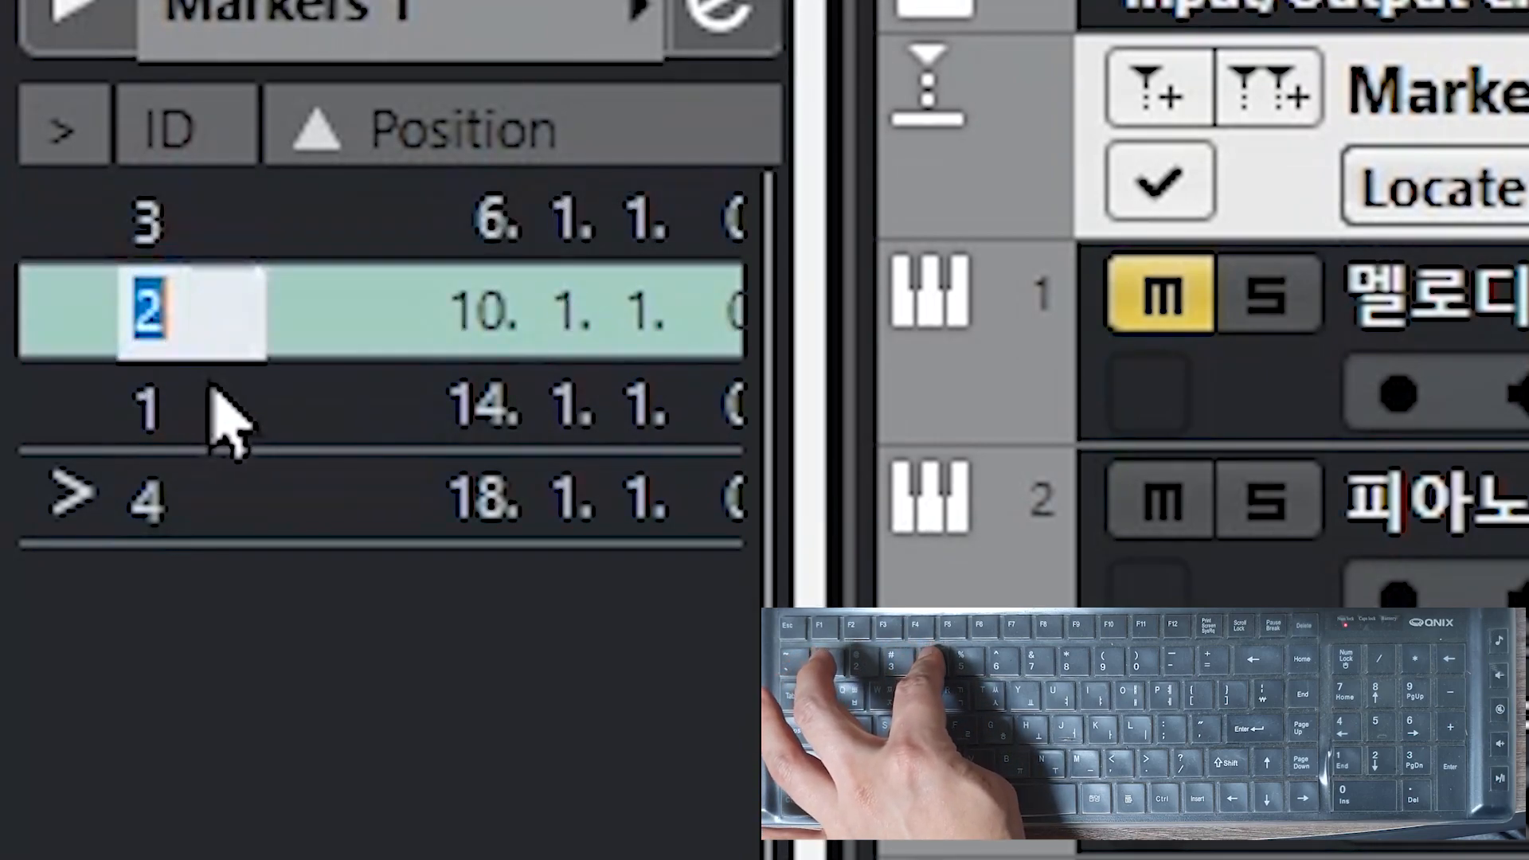
pyautogui.write('4')
pyautogui.click(212, 403)
pyautogui.click(212, 403)
pyautogui.write('5')
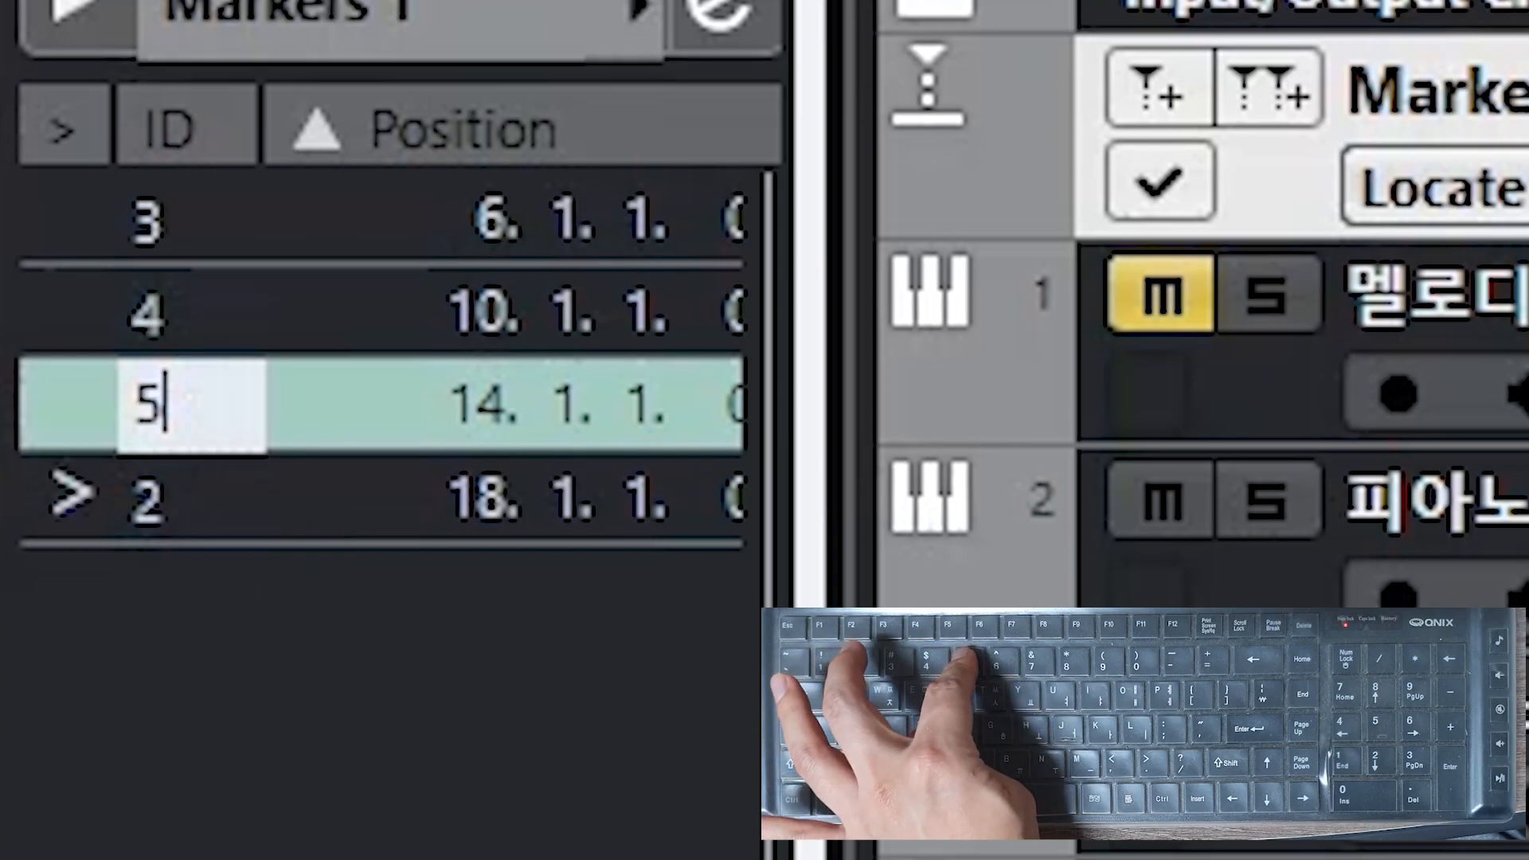
pyautogui.click(228, 488)
pyautogui.click(228, 489)
pyautogui.write('6')
pyautogui.click(240, 630)
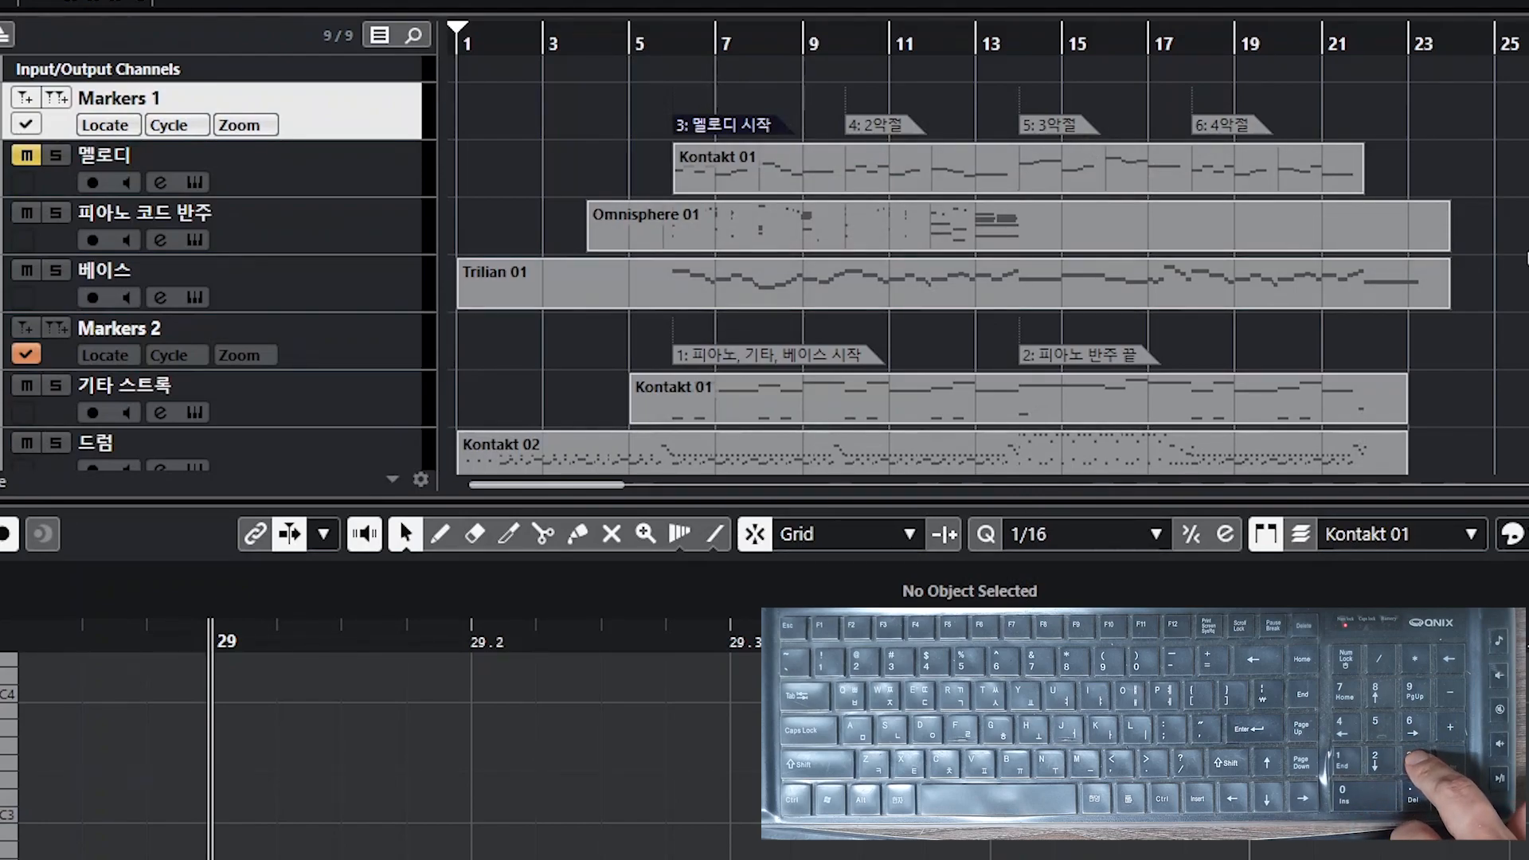
# Step: Activate the Markers 1 track and jump between its markers with keypad numbers 3 to 6
pyautogui.click(26, 125)
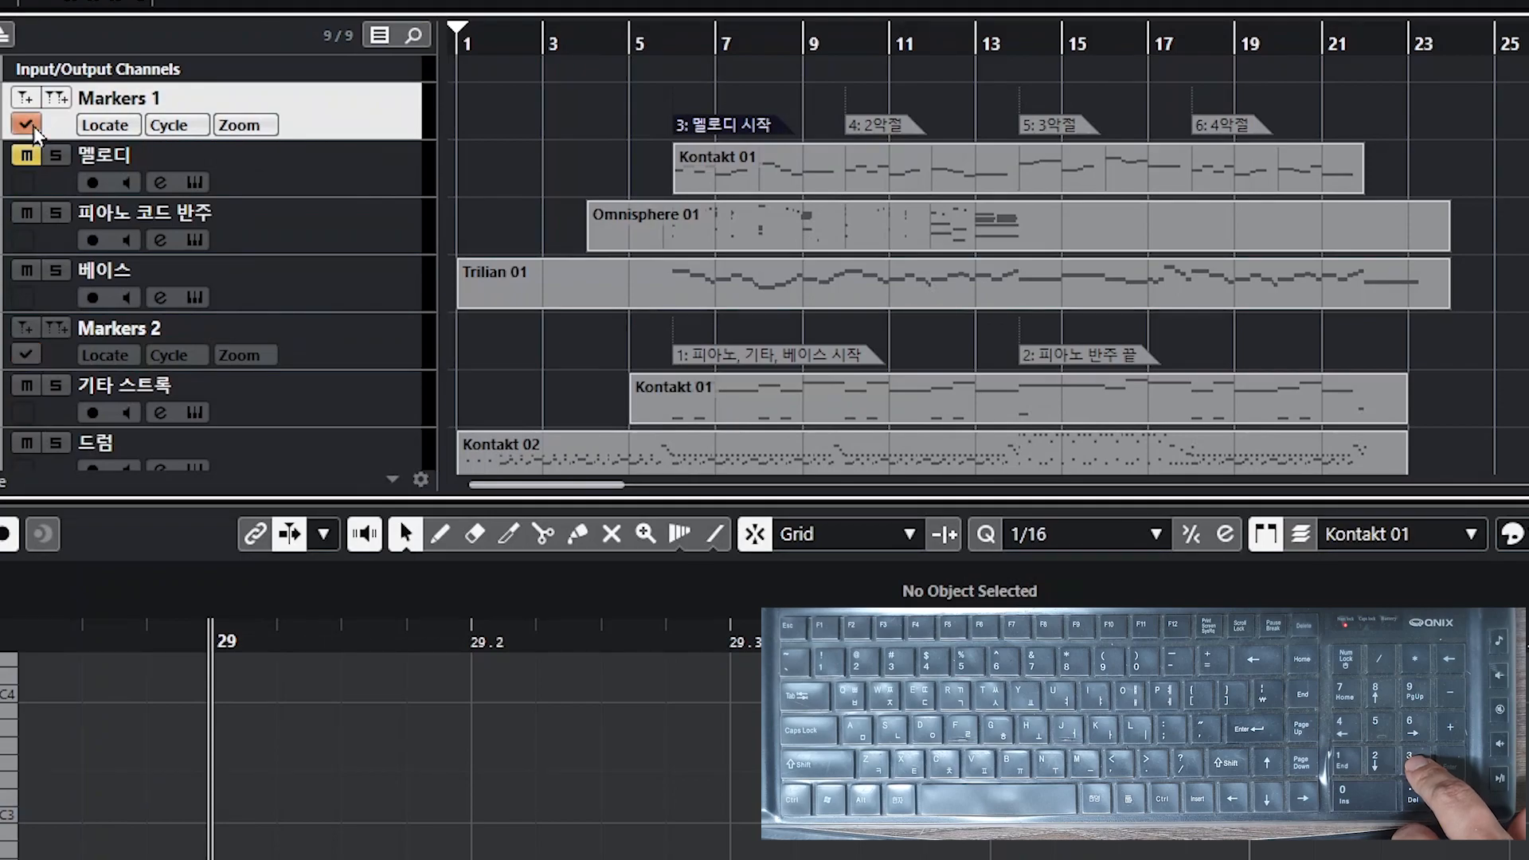
pyautogui.press('KP_3')
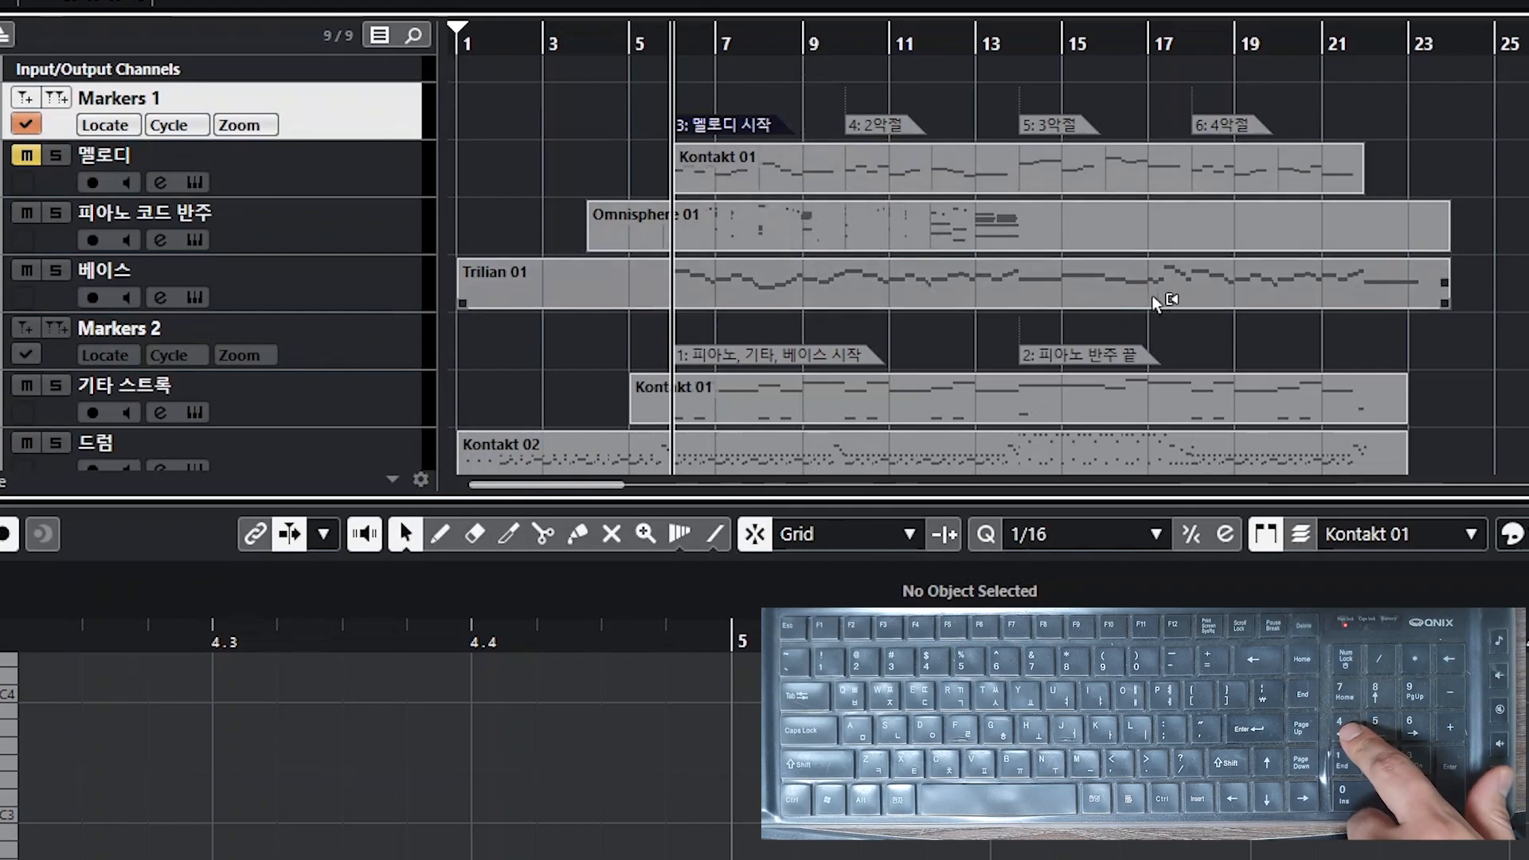
pyautogui.press('KP_4')
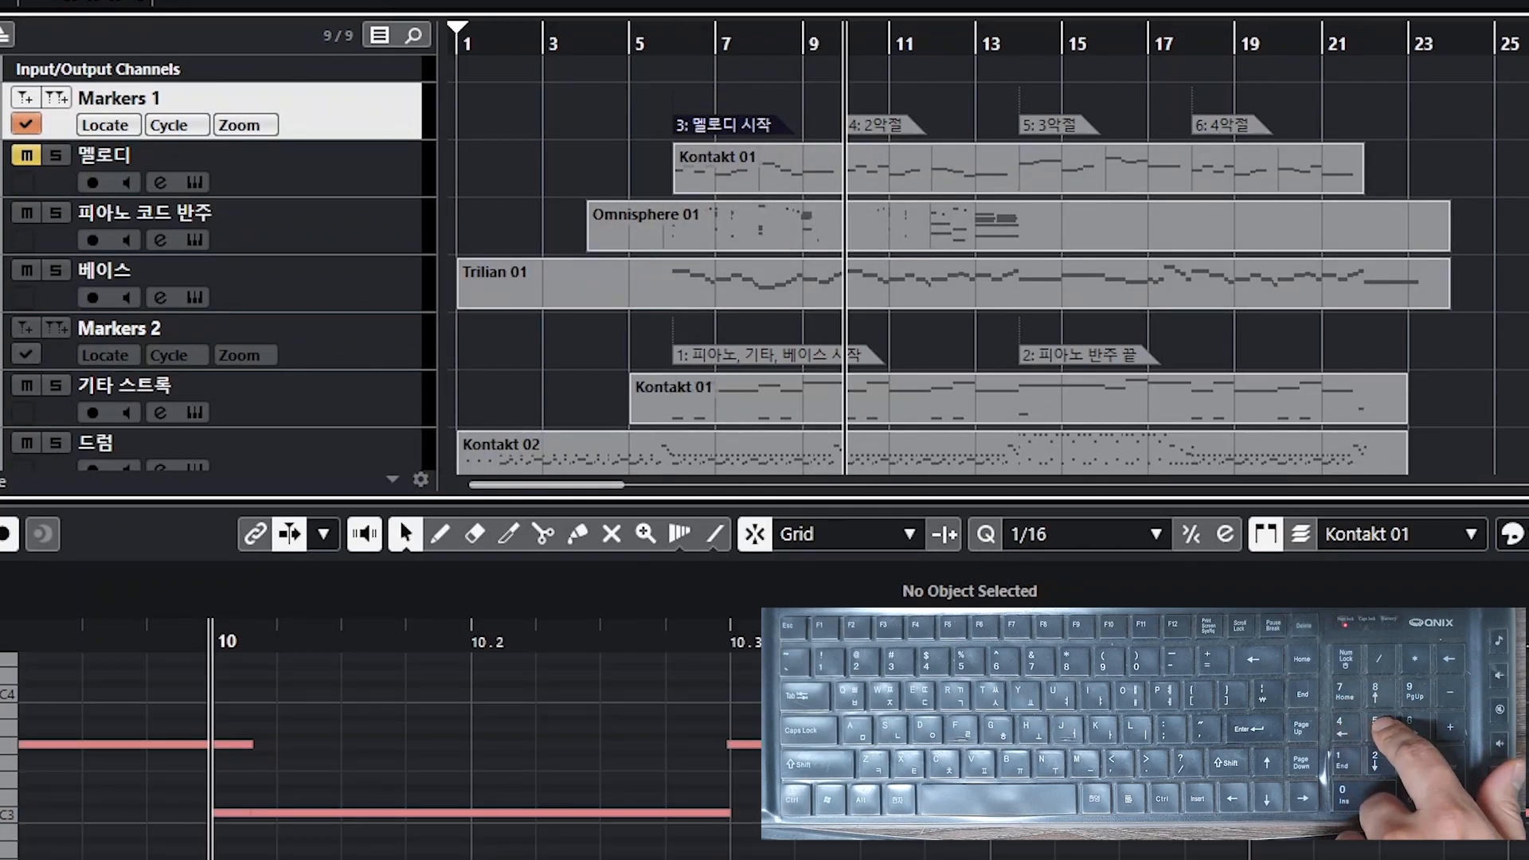
pyautogui.press('KP_5')
pyautogui.press('KP_6')
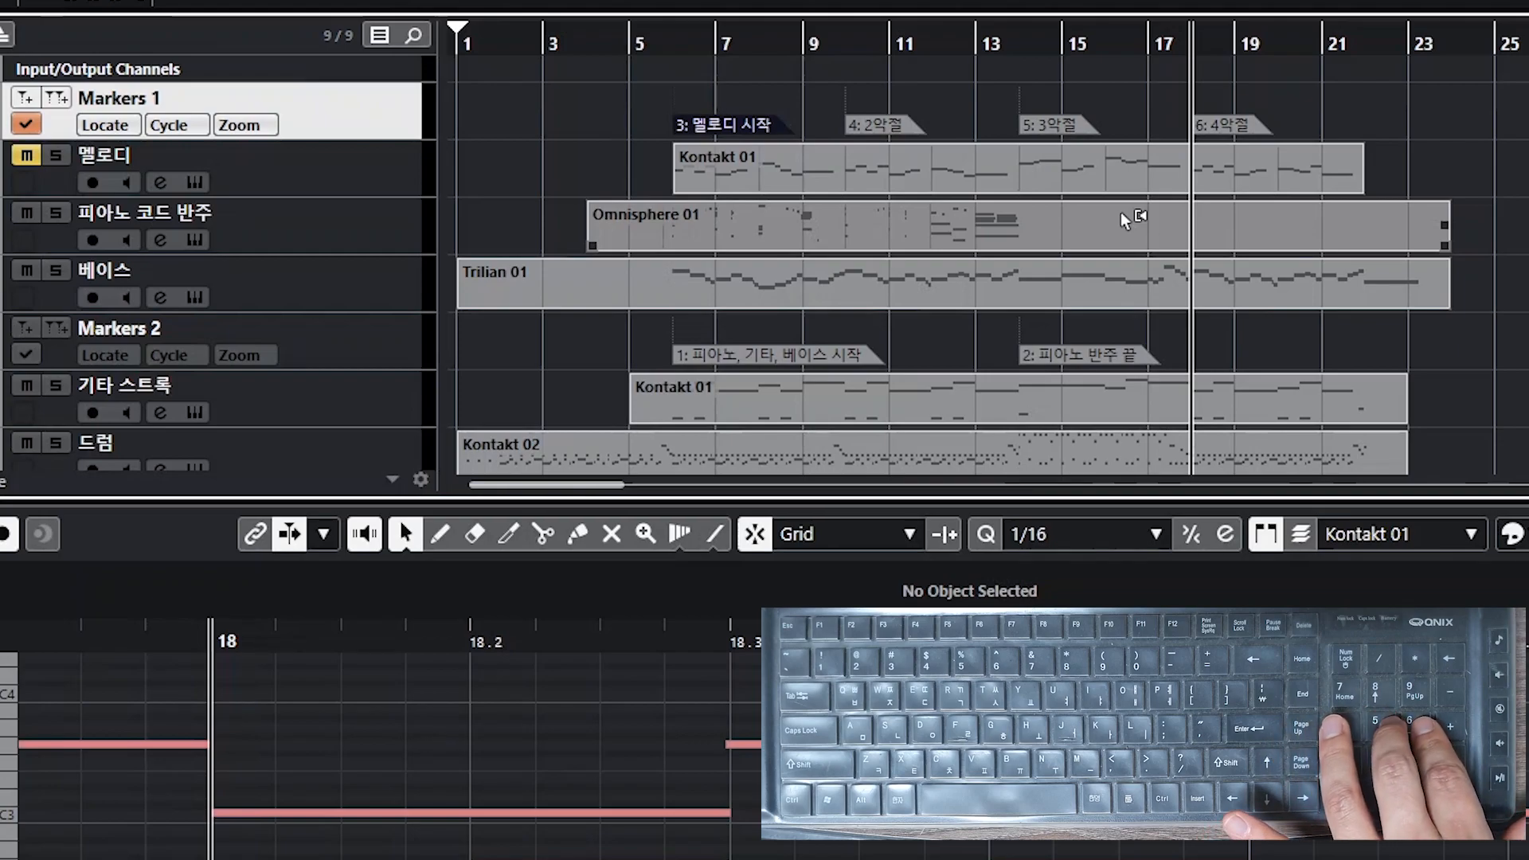
pyautogui.press('KP_5')
pyautogui.press('KP_4')
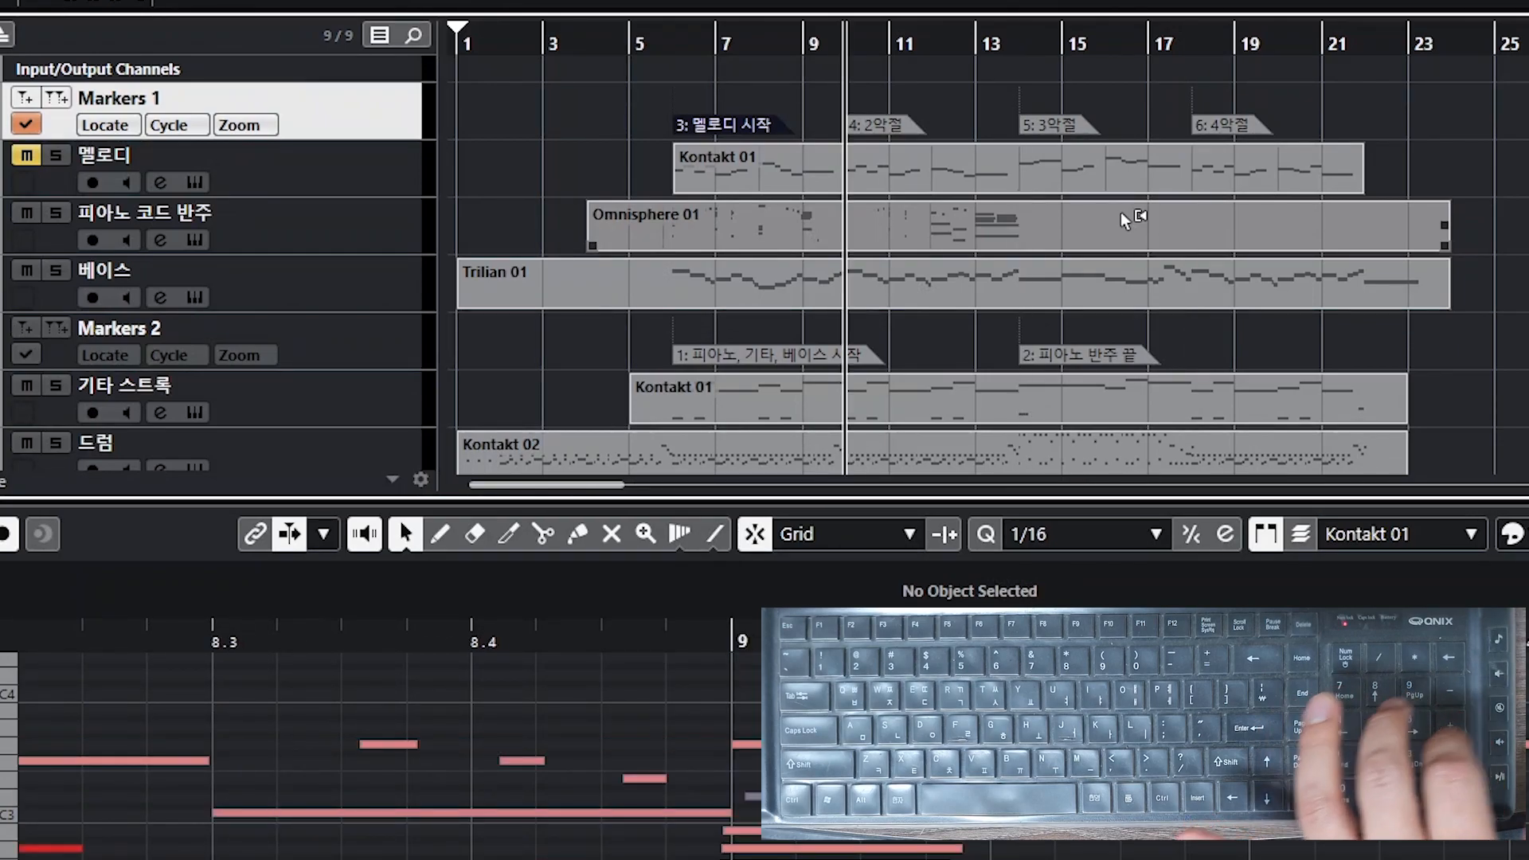
pyautogui.press('KP_3')
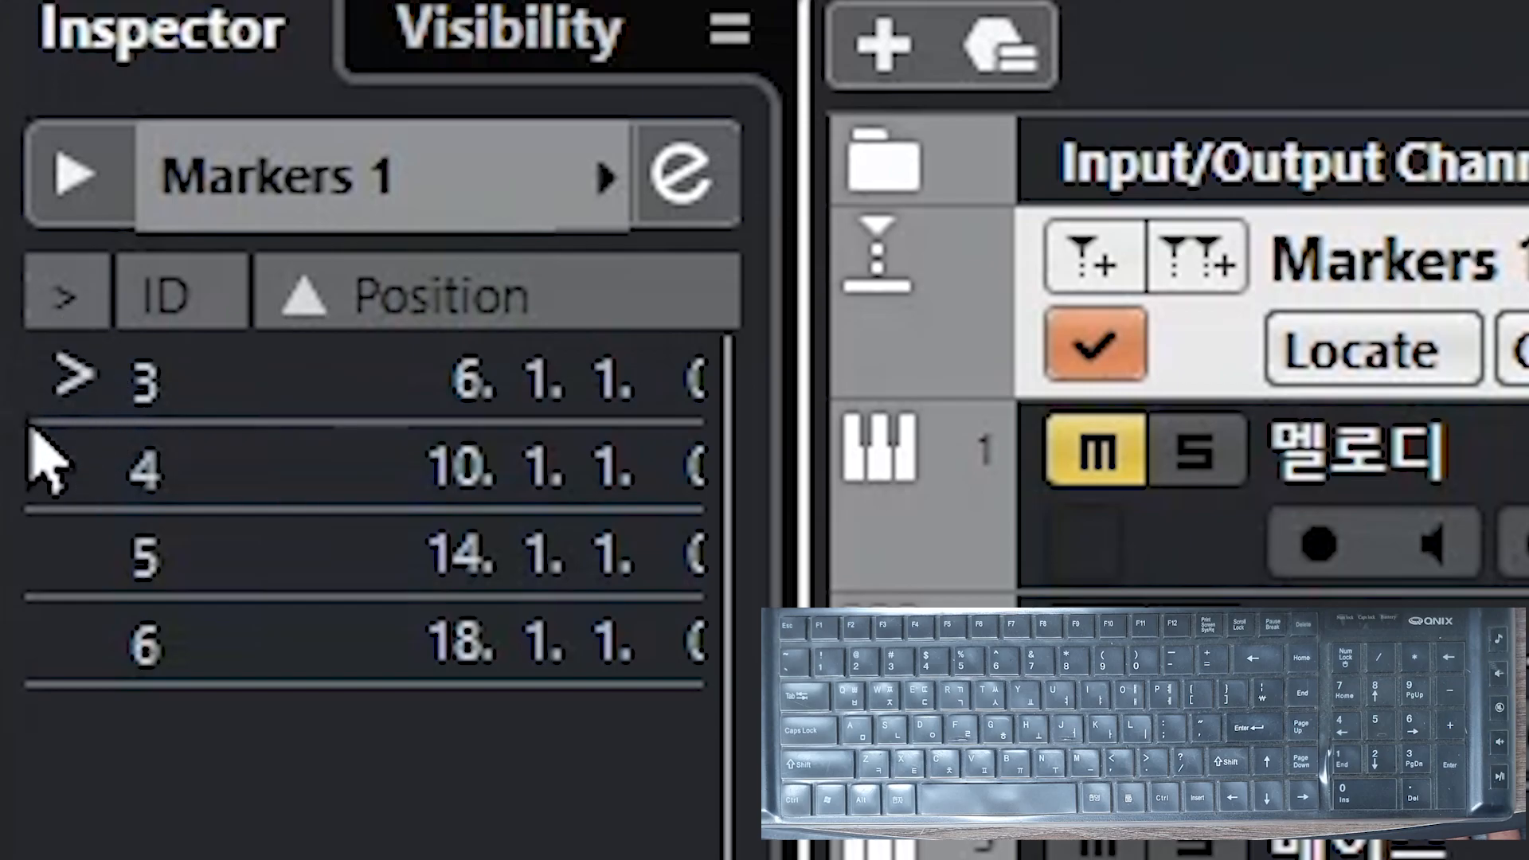
# Step: Locate to markers 4, 5 and 6 from the marker list
pyautogui.click(71, 474)
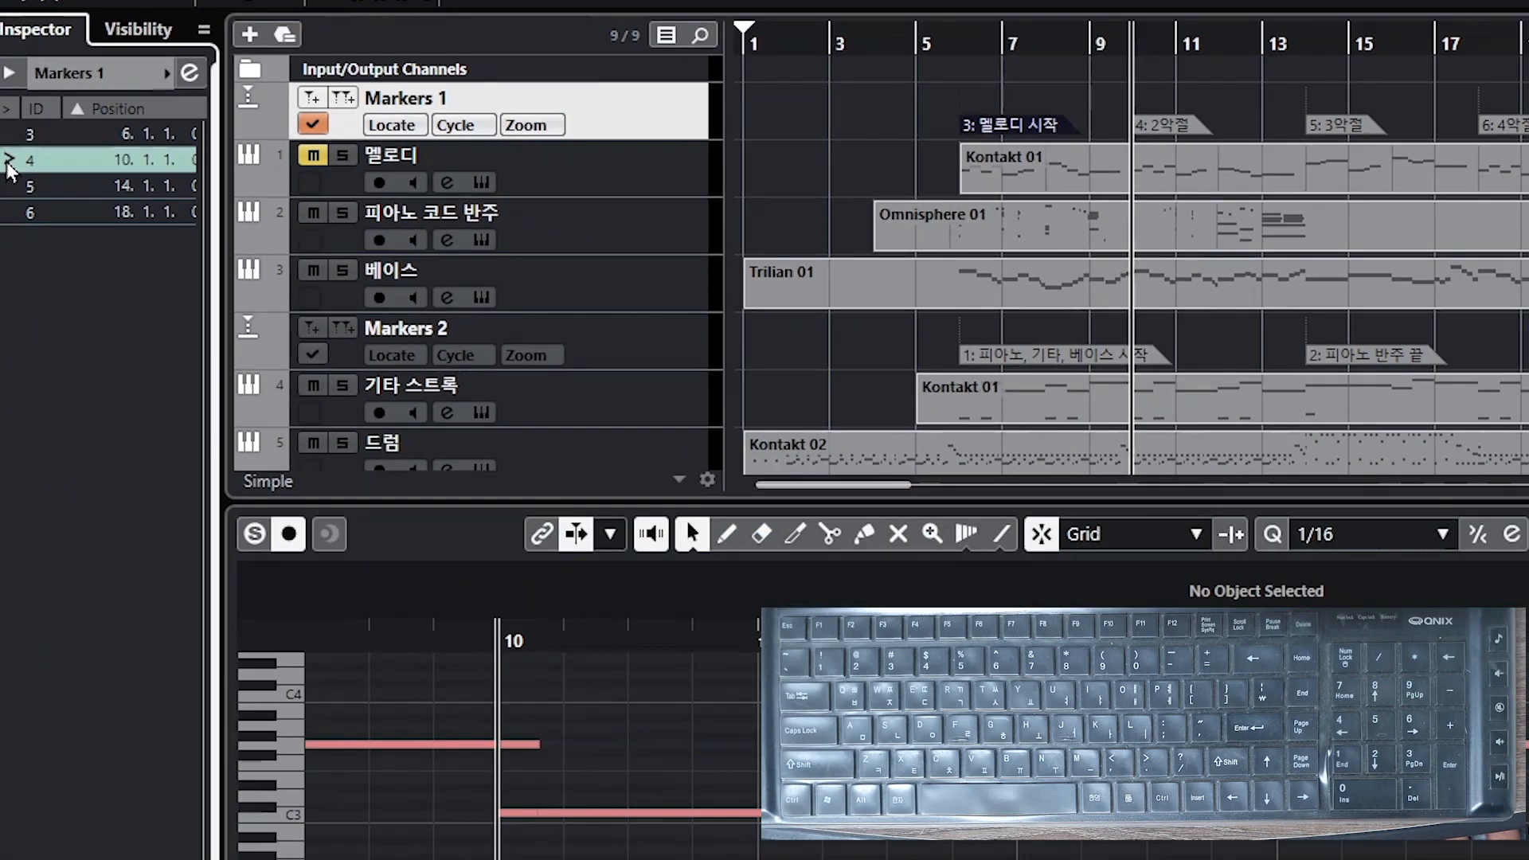
pyautogui.click(9, 186)
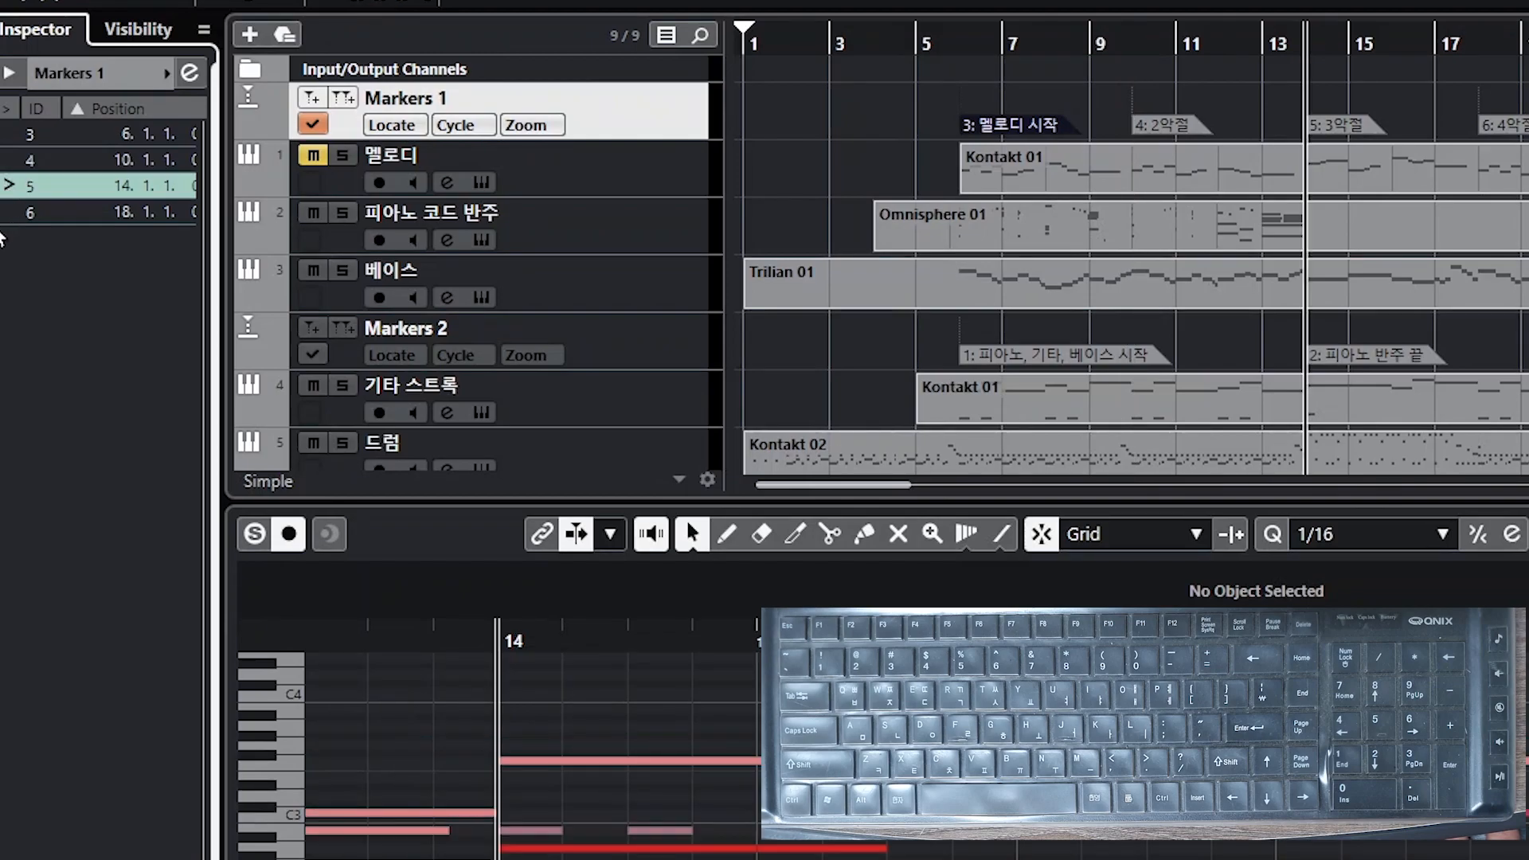
pyautogui.click(4, 212)
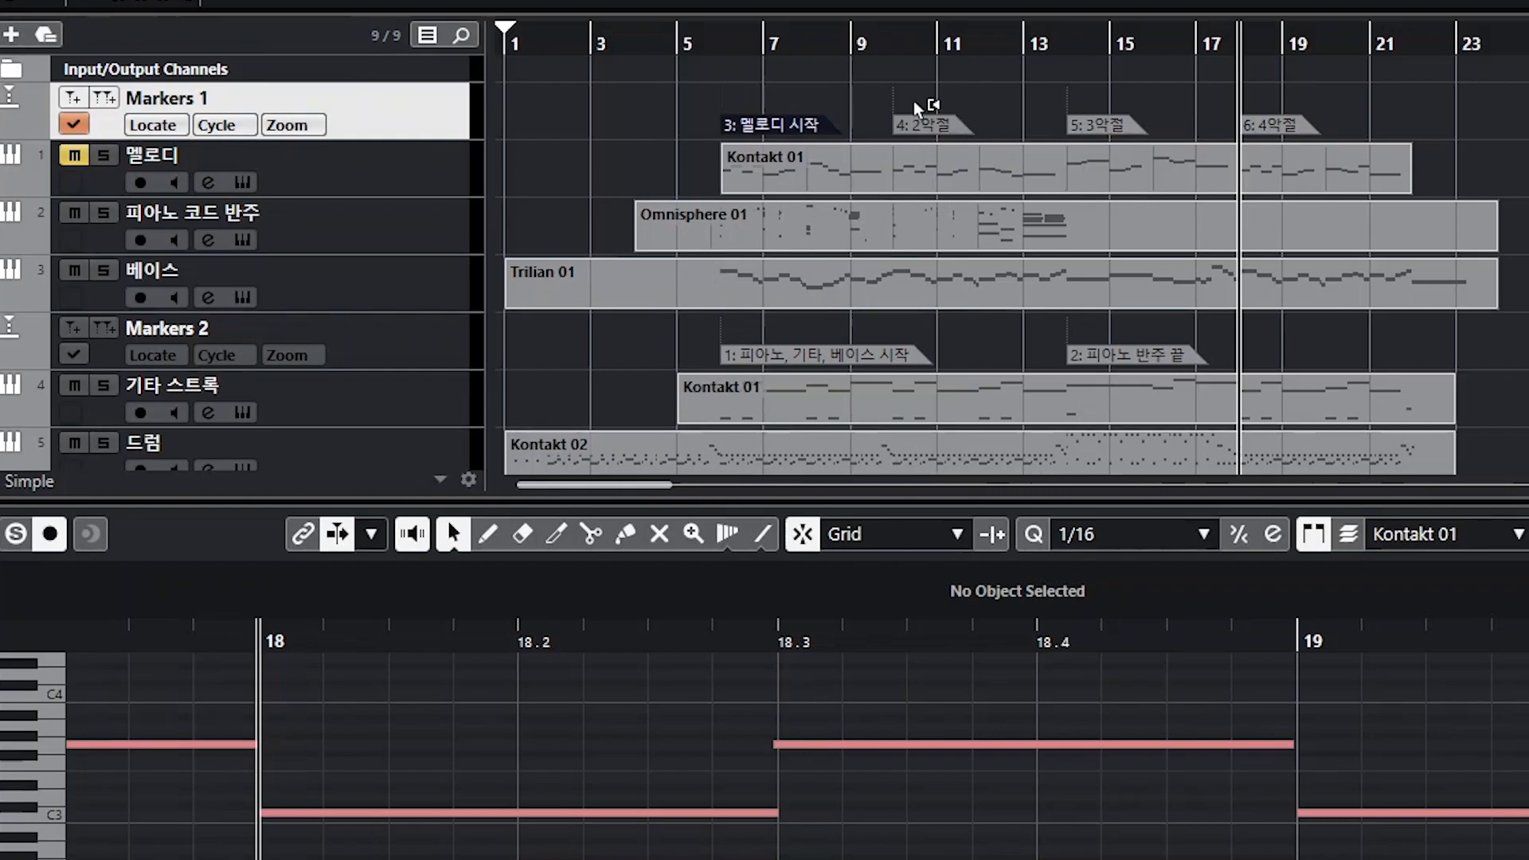
# Step: Delete the 2악절, 3악절 and 4악절 markers from the Markers 1 track
pyautogui.click(892, 45)
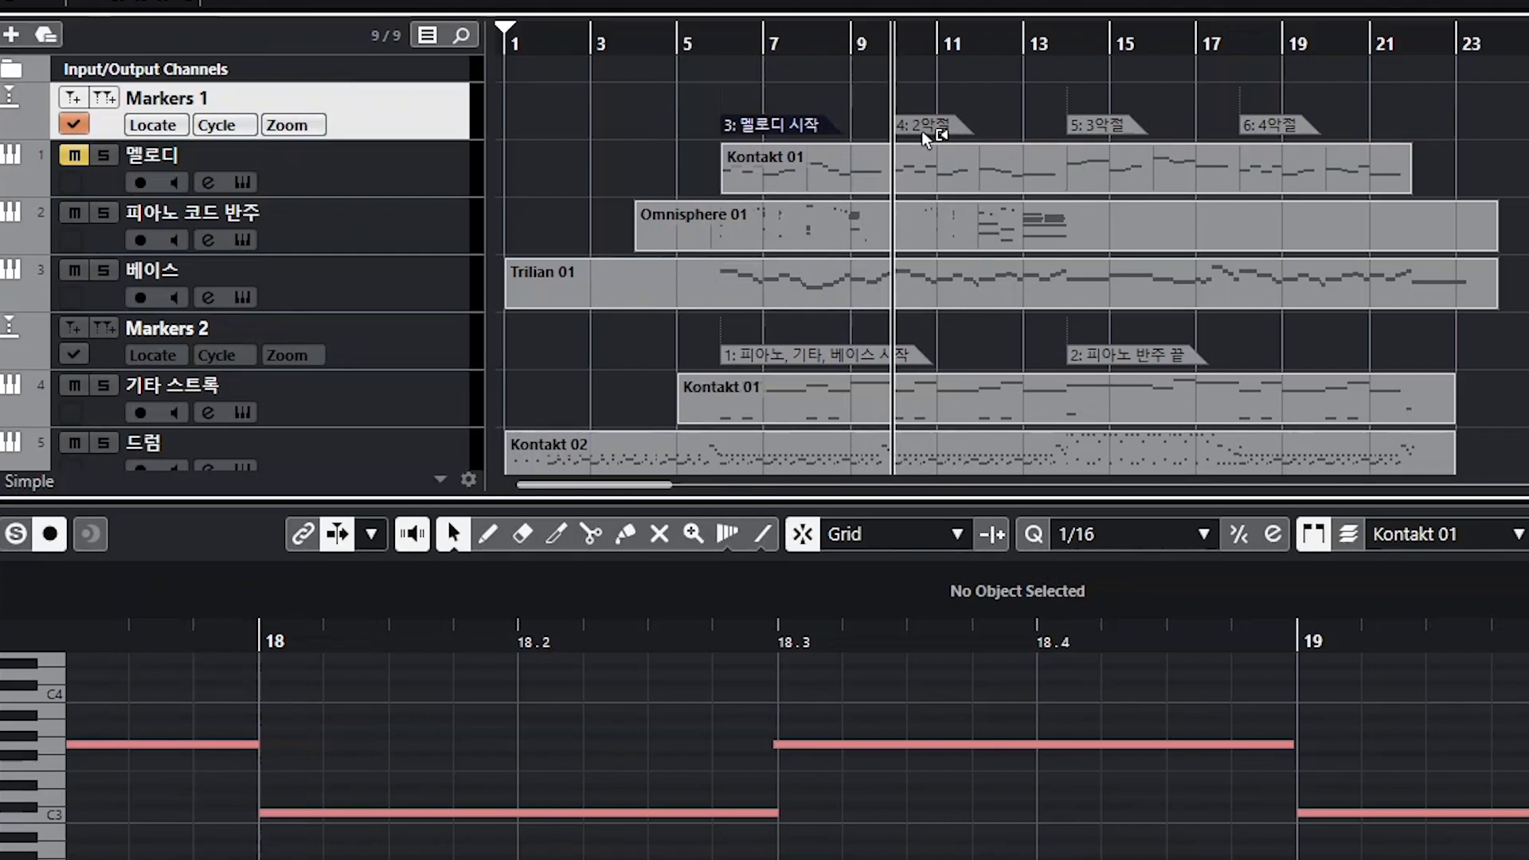
pyautogui.click(1071, 52)
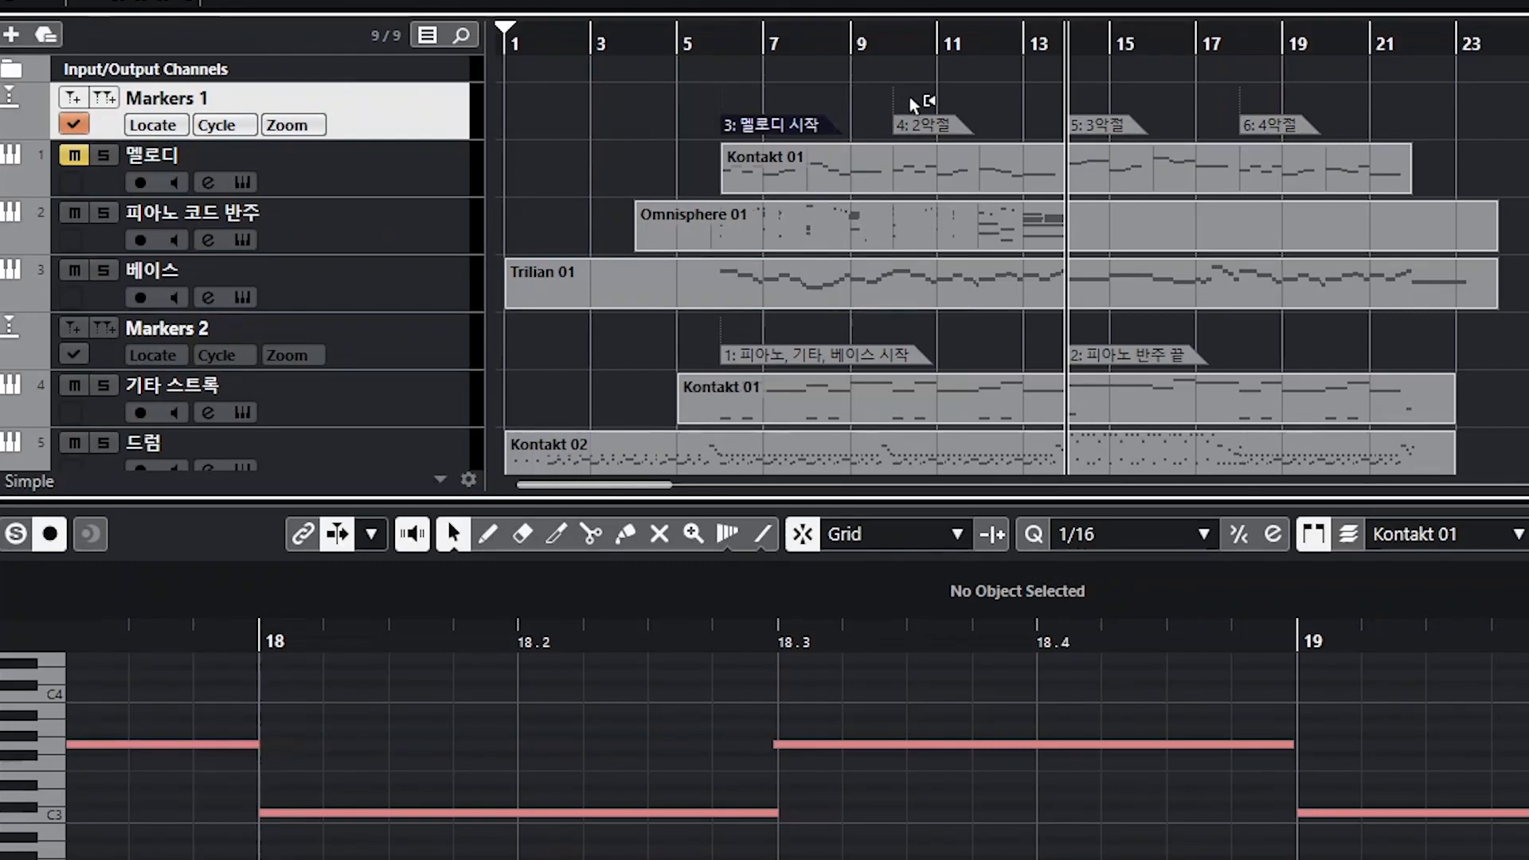
pyautogui.click(931, 134)
pyautogui.press('Delete')
pyautogui.click(1099, 130)
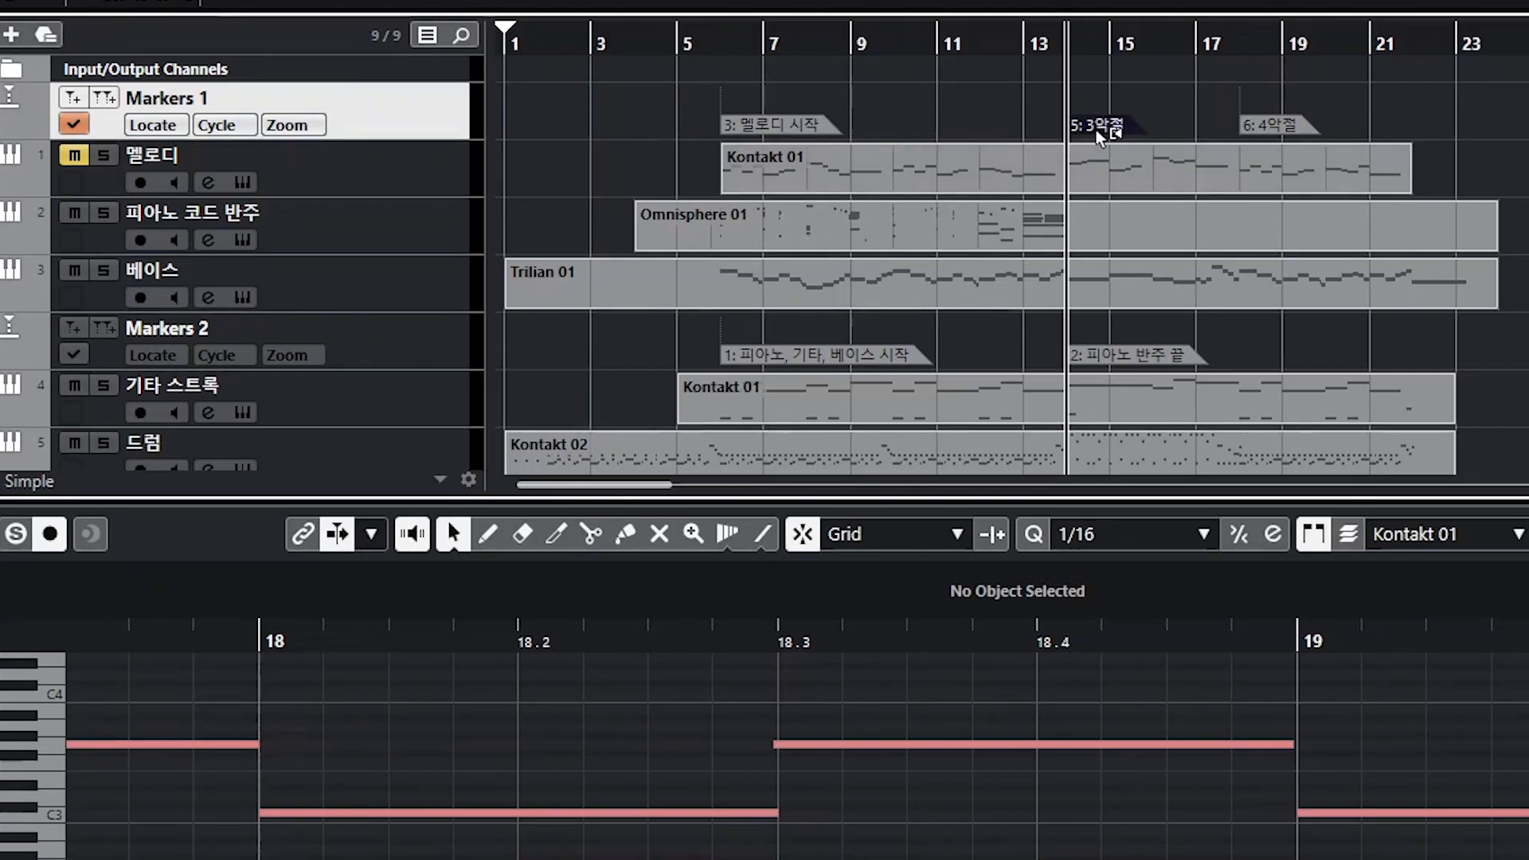
pyautogui.press('Delete')
pyautogui.click(1281, 133)
pyautogui.press('Delete')
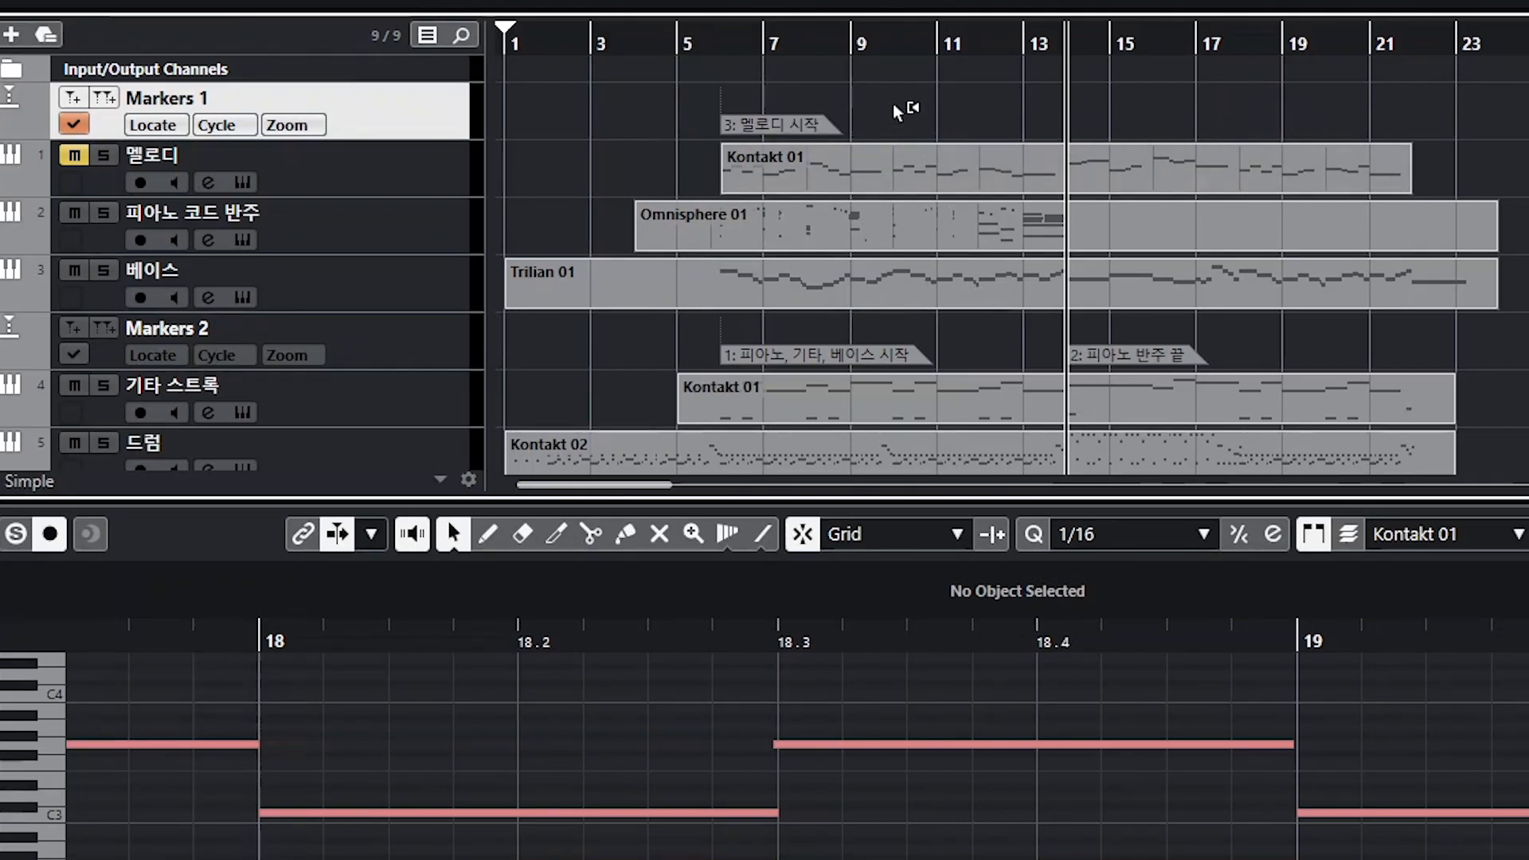
pyautogui.click(895, 43)
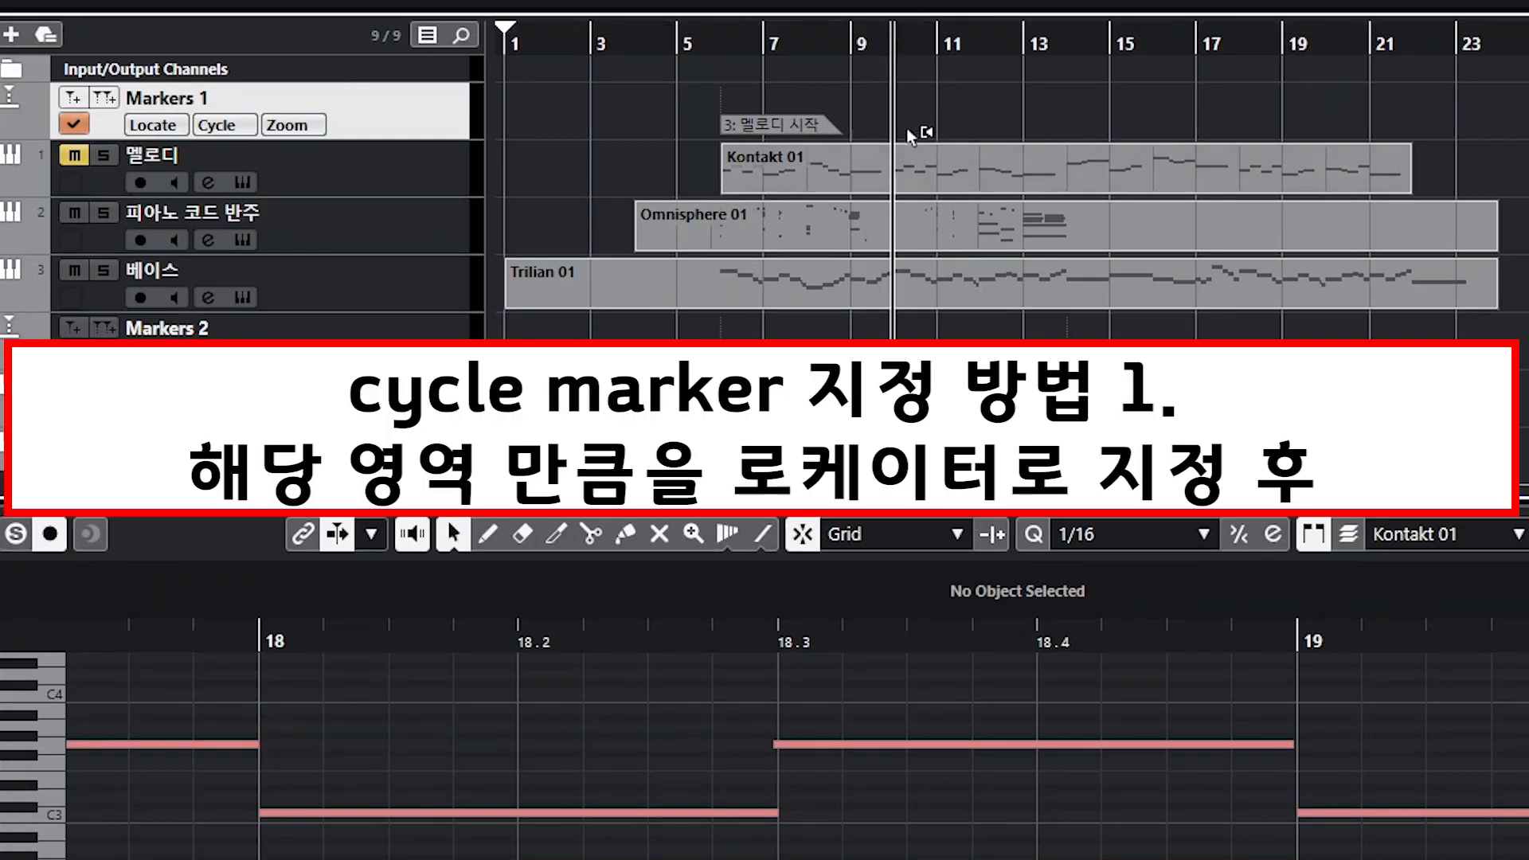
pyautogui.moveTo(503, 26); pyautogui.dragTo(1062, 42)
pyautogui.moveTo(510, 31); pyautogui.dragTo(885, 52)
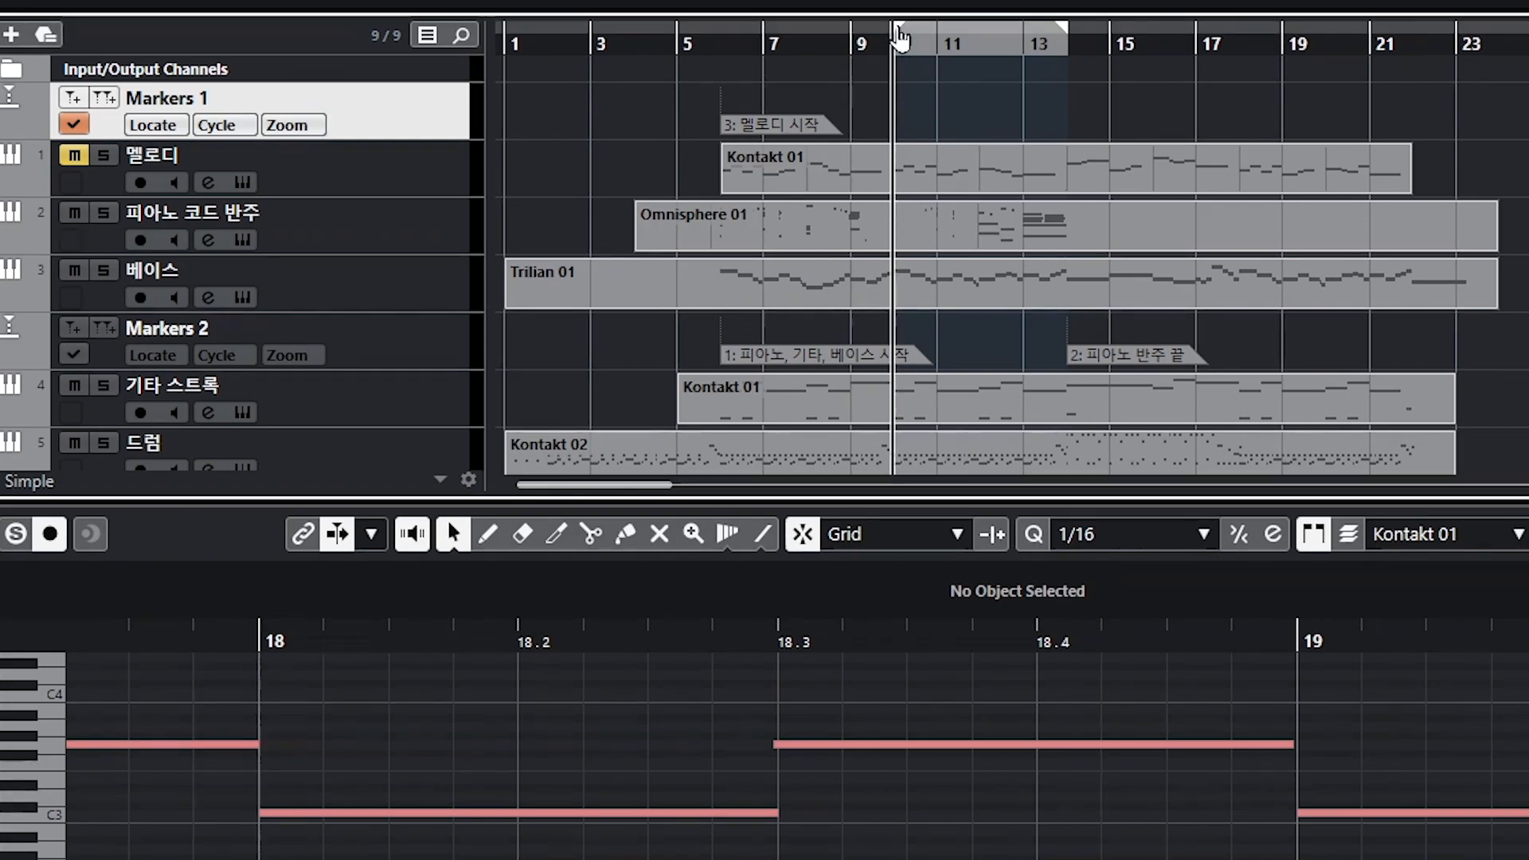
pyautogui.moveTo(901, 36); pyautogui.dragTo(444, 58)
pyautogui.moveTo(1064, 40); pyautogui.dragTo(505, 62)
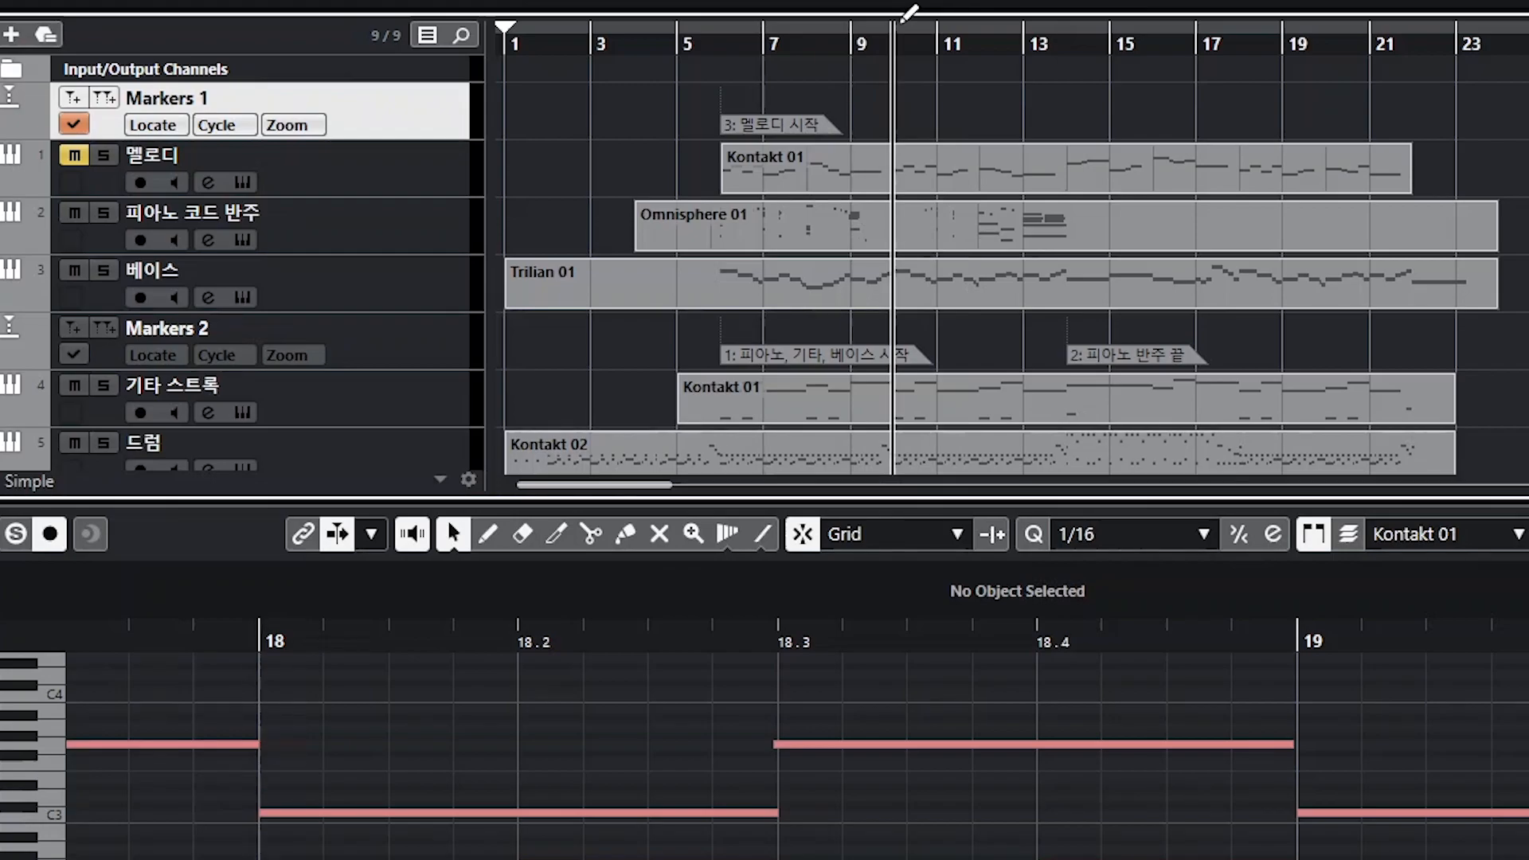
# Step: Set the locators from bar 10 to bar 14 and add a cycle marker on Markers 1
pyautogui.moveTo(906, 14); pyautogui.dragTo(1058, 24)
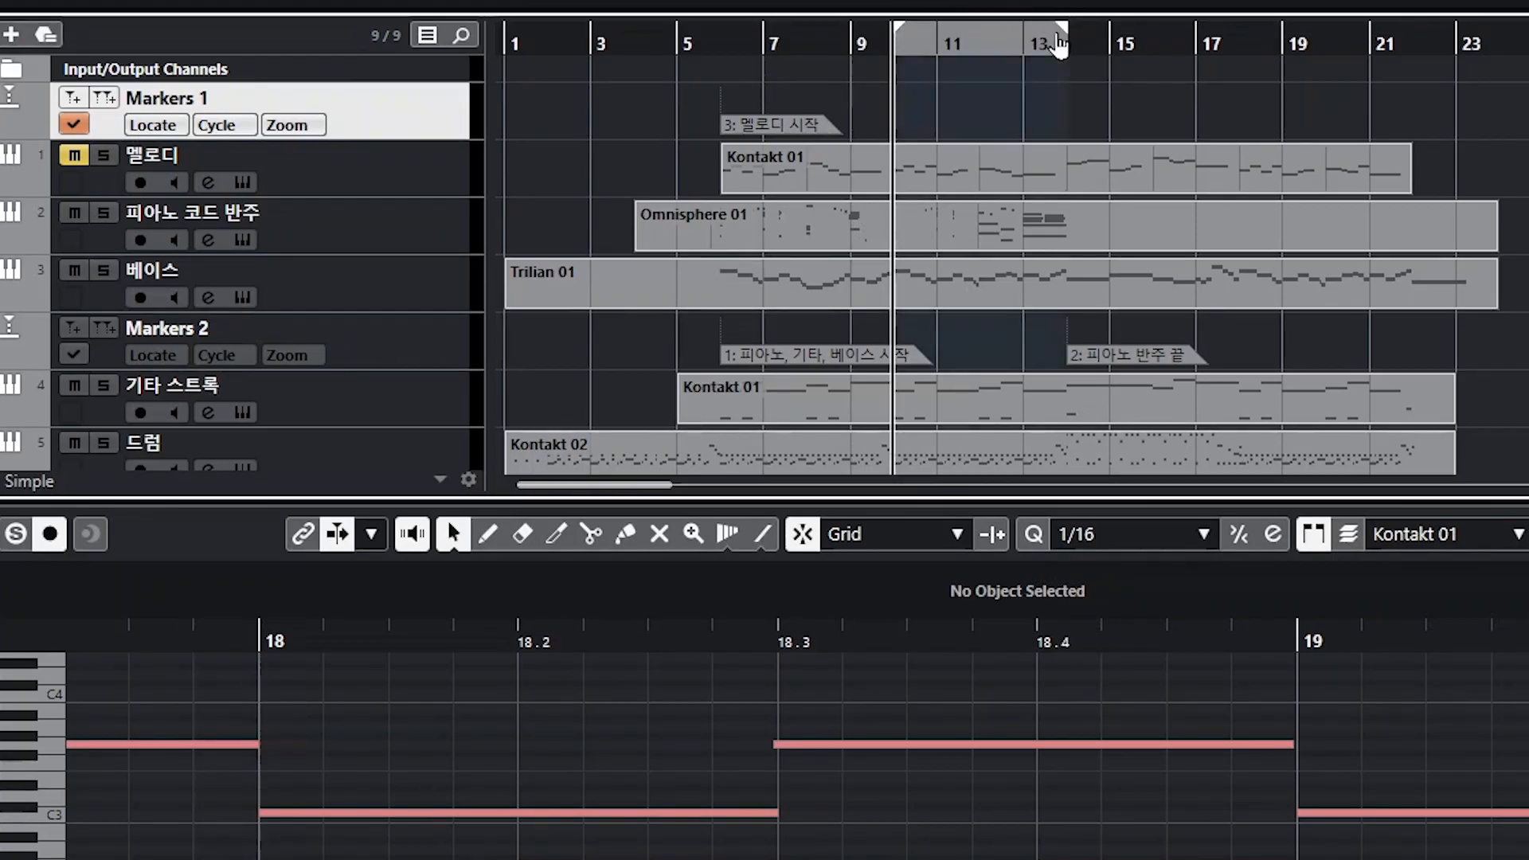
pyautogui.click(953, 35)
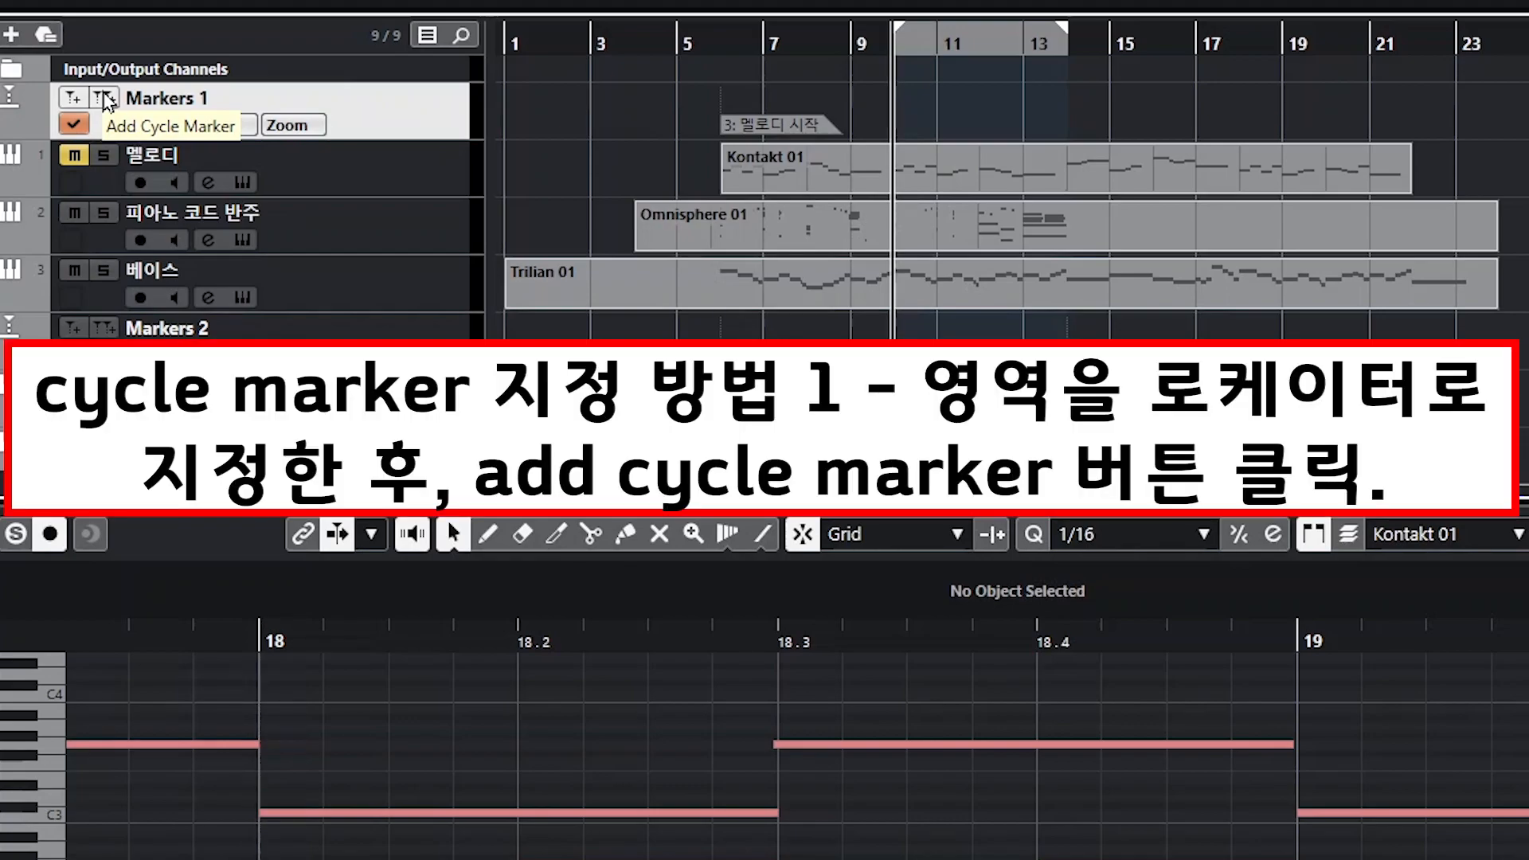
pyautogui.click(103, 100)
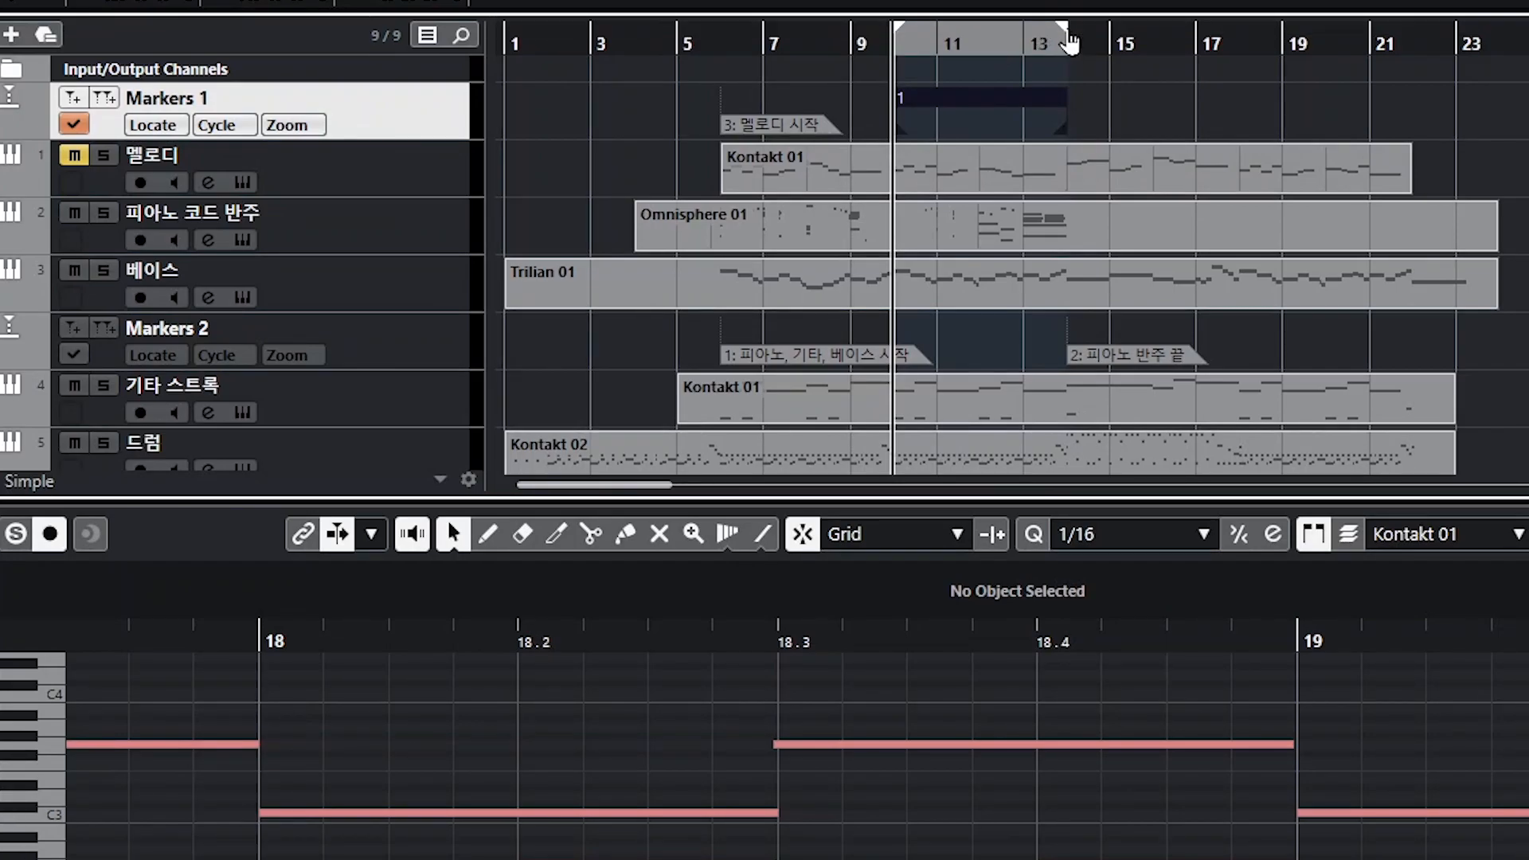
# Step: Set locators and add cycle markers spanning bars 14 to 18 and bars 18 to 22 on Markers 1
pyautogui.moveTo(1065, 34); pyautogui.dragTo(898, 42)
pyautogui.click(1161, 127)
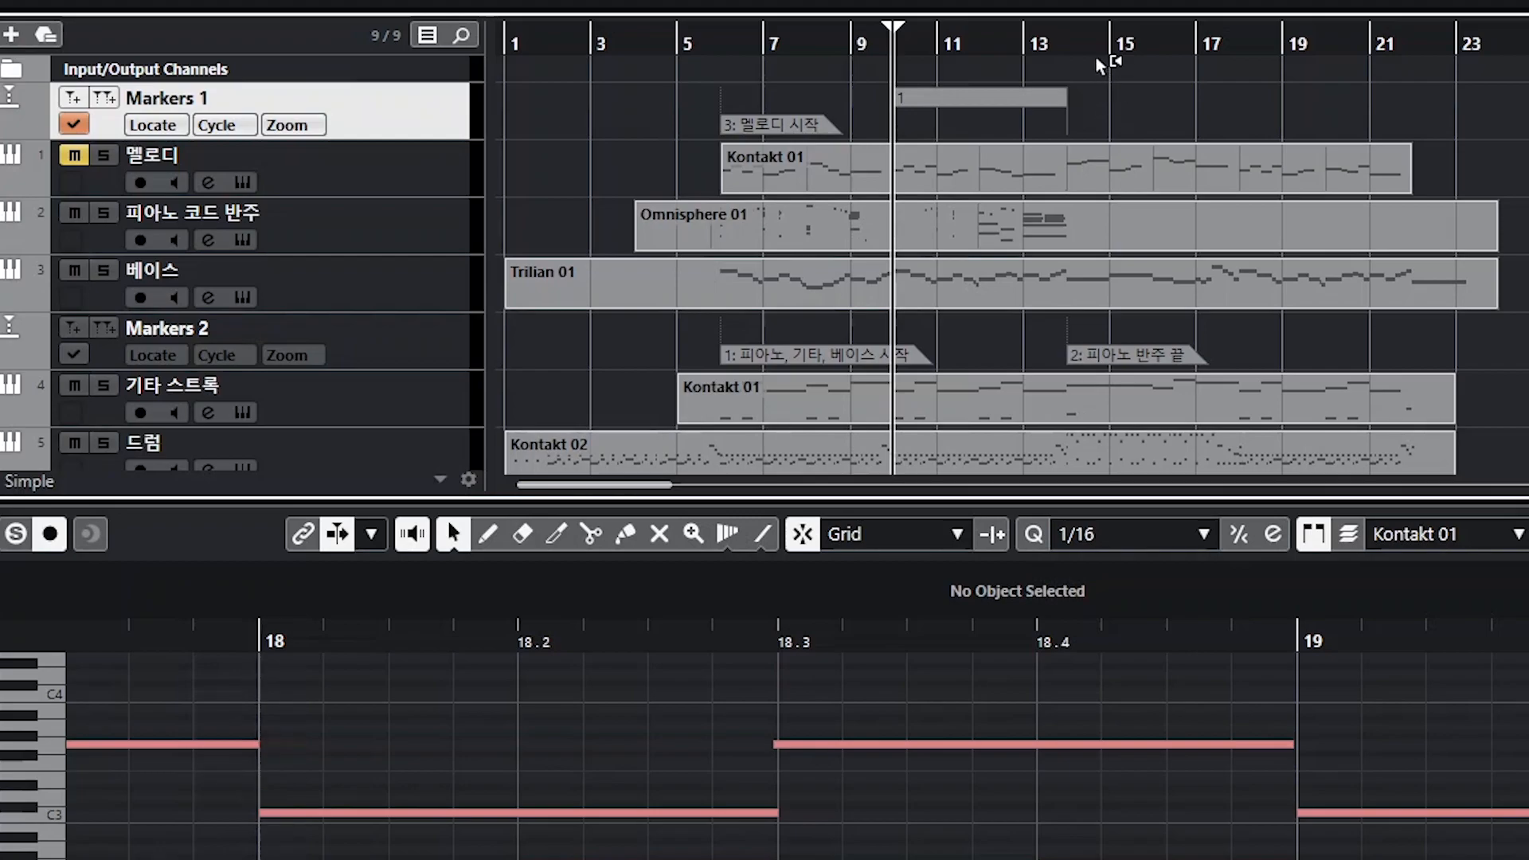
pyautogui.moveTo(1140, 18); pyautogui.dragTo(1240, 17)
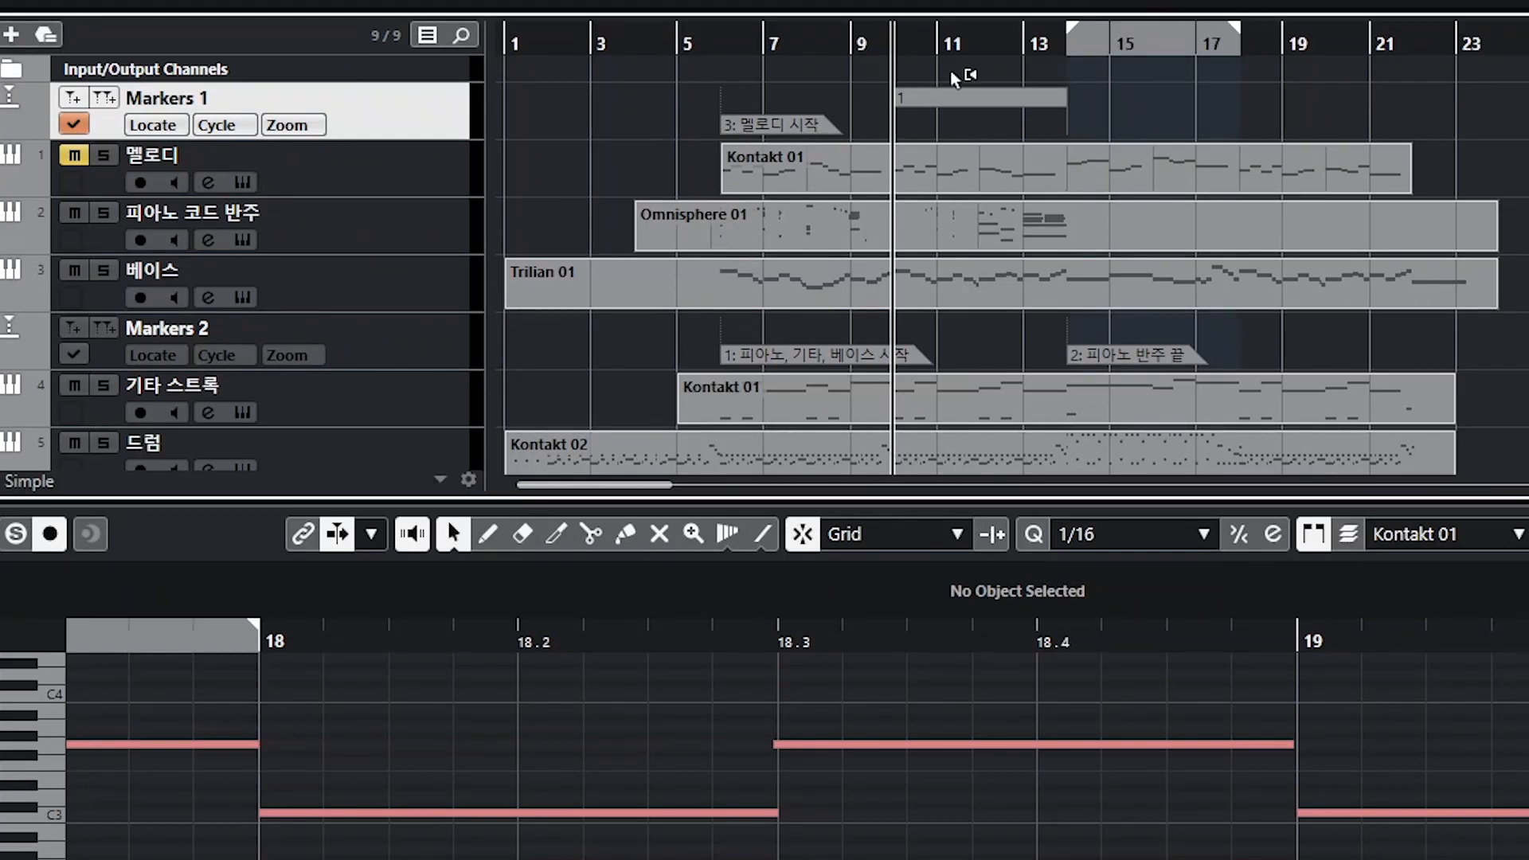
pyautogui.click(114, 97)
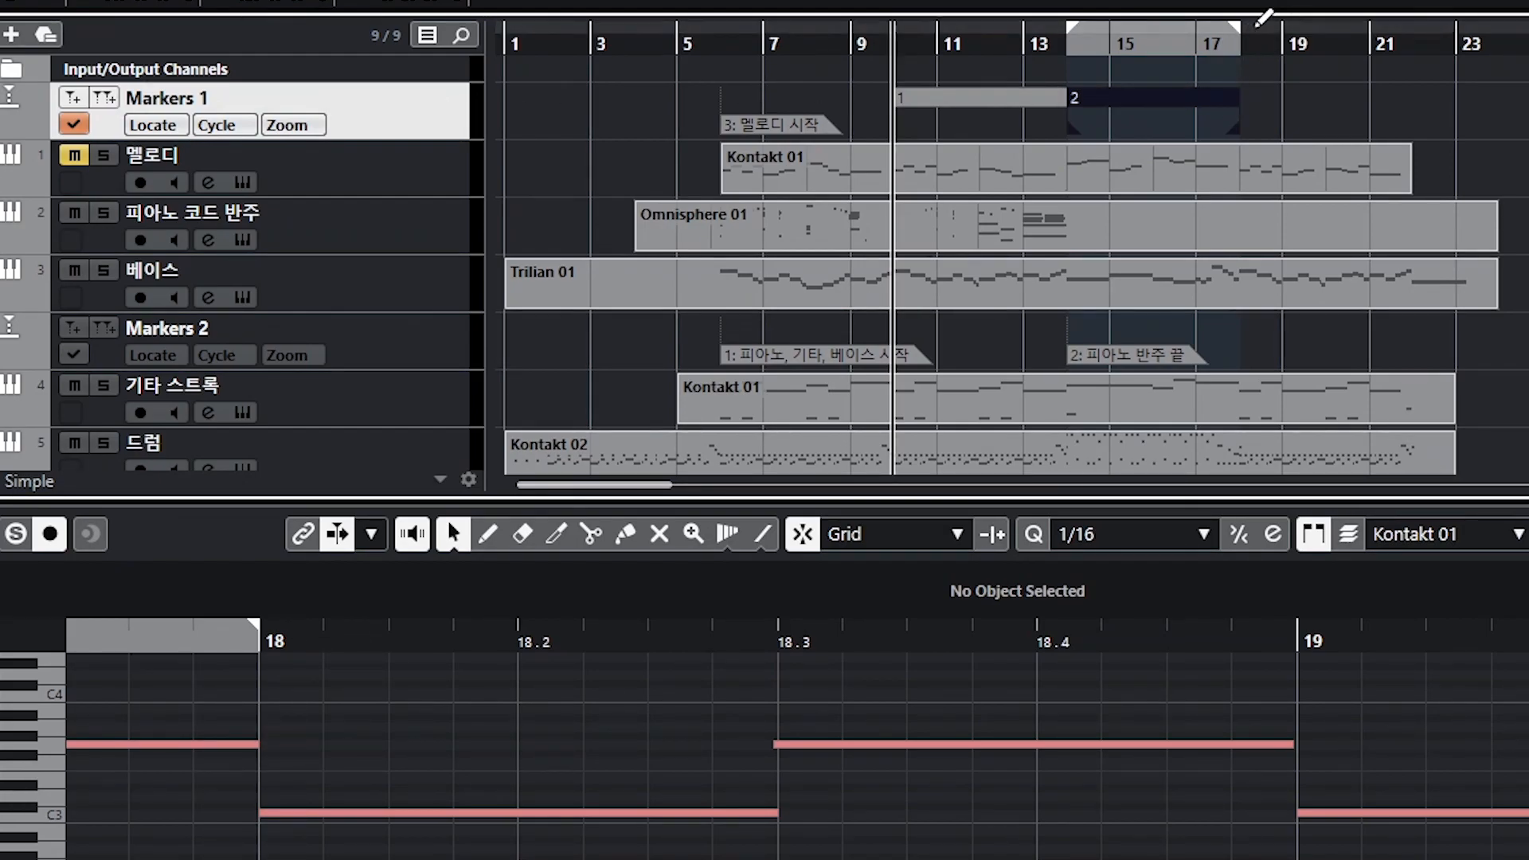
pyautogui.moveTo(1263, 17); pyautogui.dragTo(1408, 22)
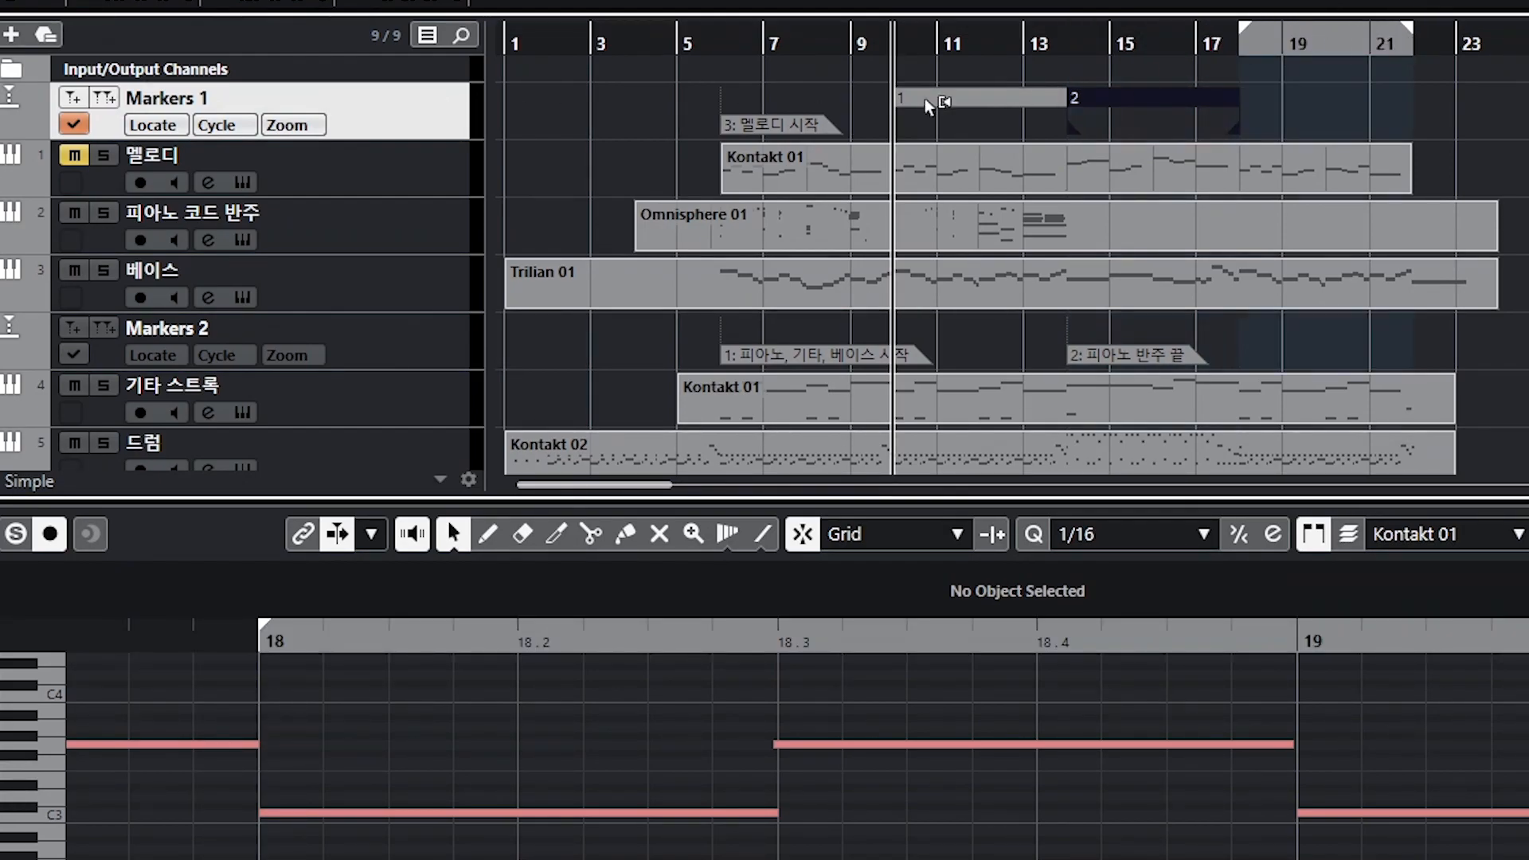
pyautogui.click(113, 97)
# Step: Renumber the three cycle markers' IDs to 4, 5 and 6
pyautogui.click(978, 99)
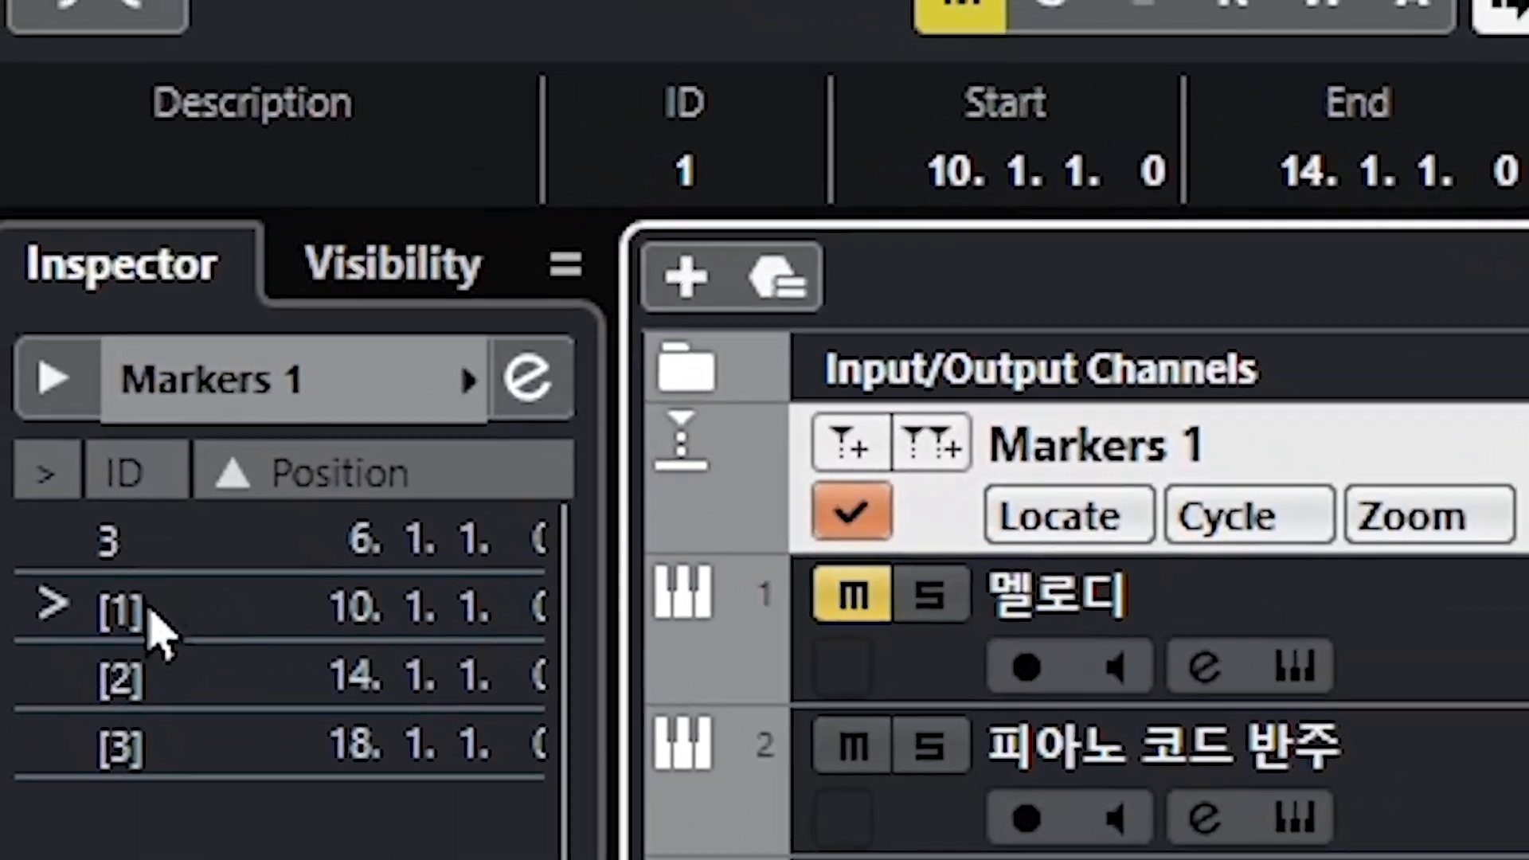
pyautogui.doubleClick(154, 624)
pyautogui.write('4')
pyautogui.click(204, 757)
pyautogui.doubleClick(204, 761)
pyautogui.write('5')
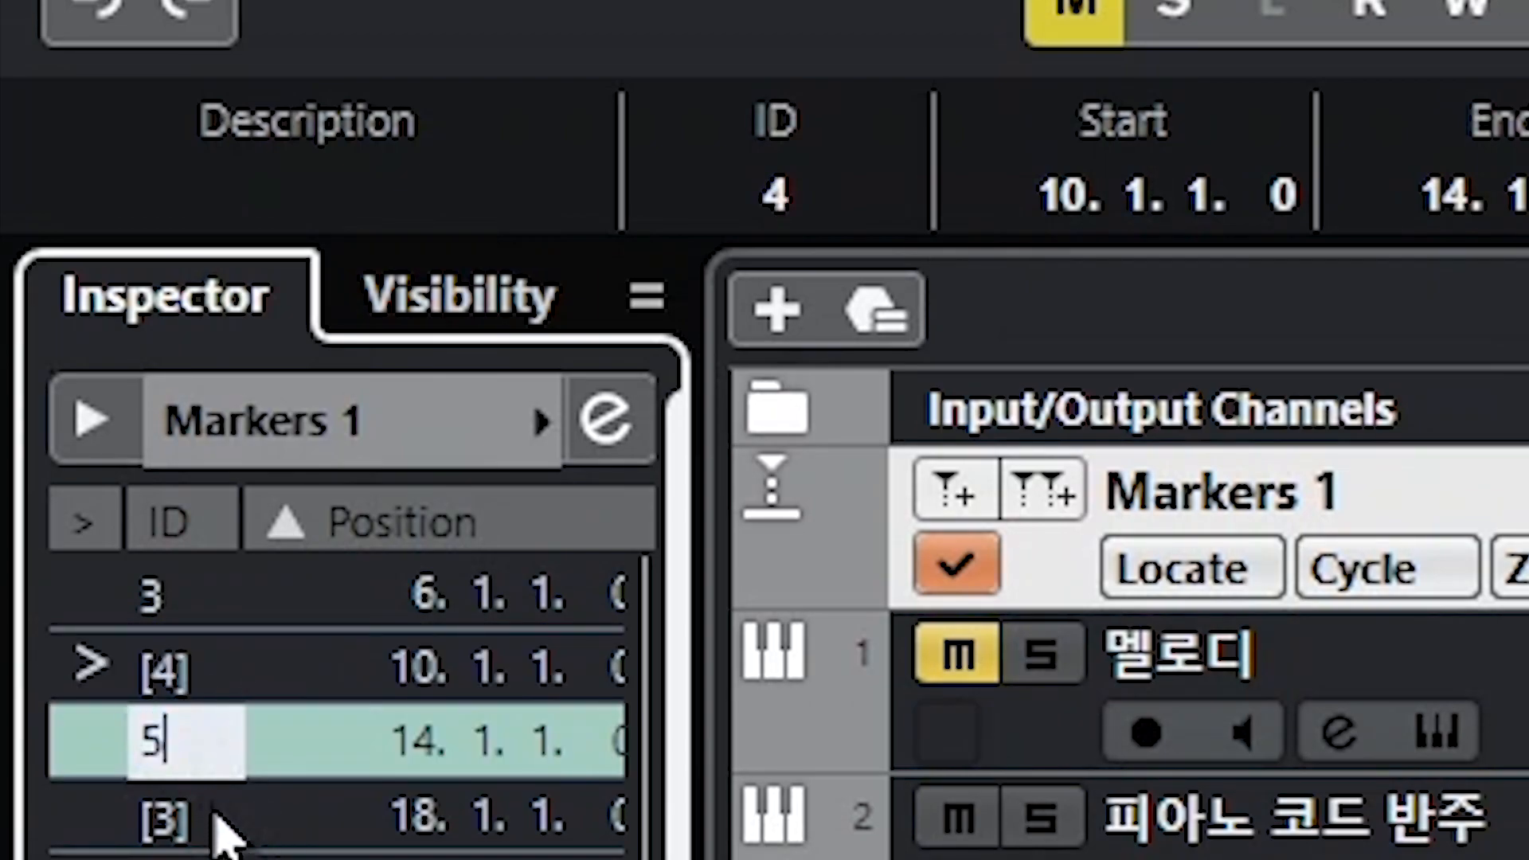
pyautogui.doubleClick(215, 826)
pyautogui.write('6')
pyautogui.press('Return')
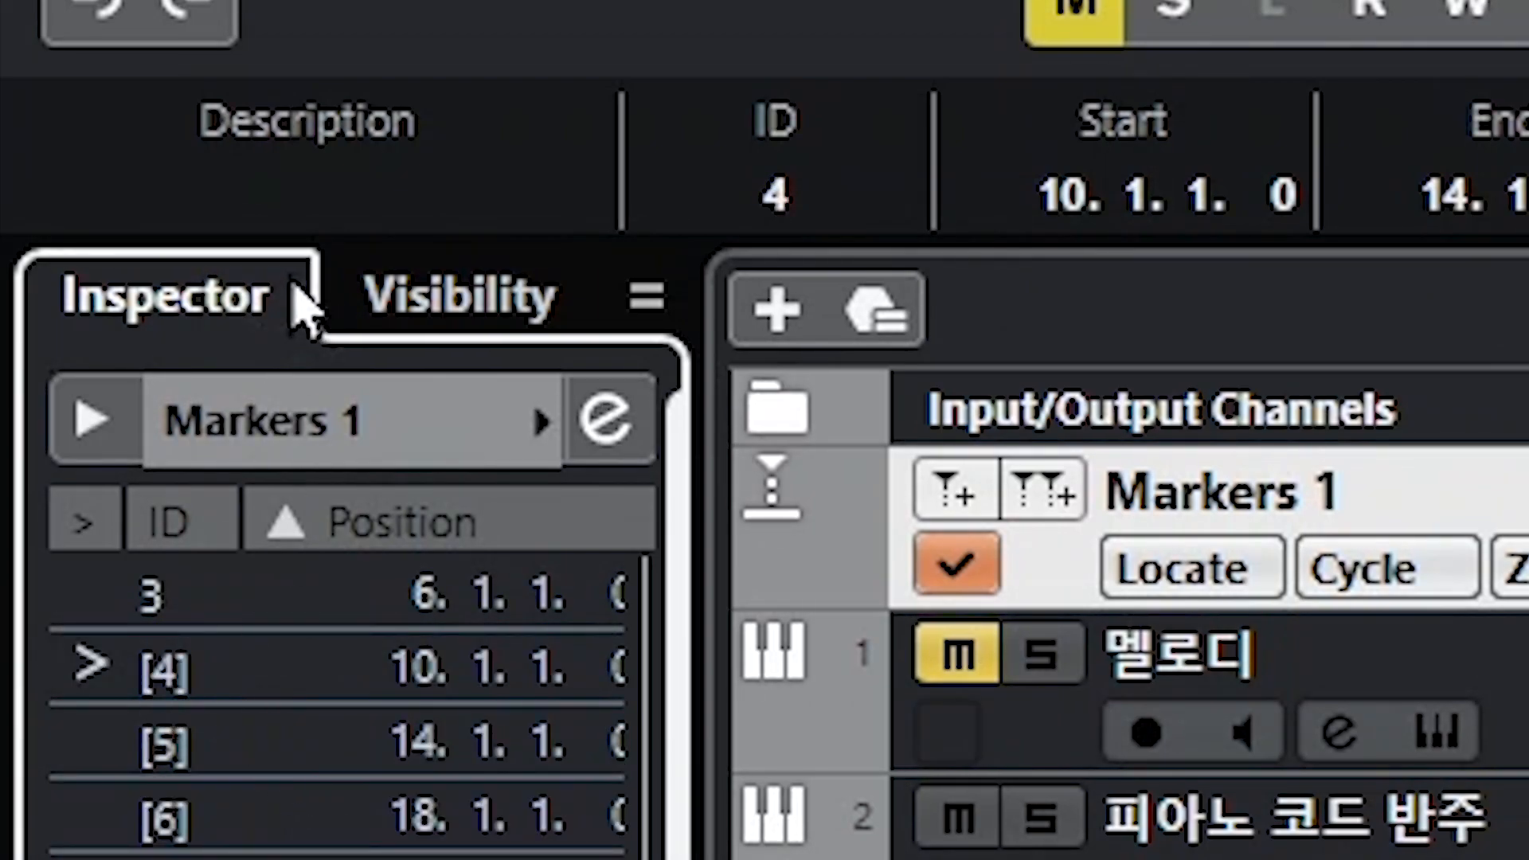
# Step: Name the cycle marker at bar 10 2악절
pyautogui.click(313, 204)
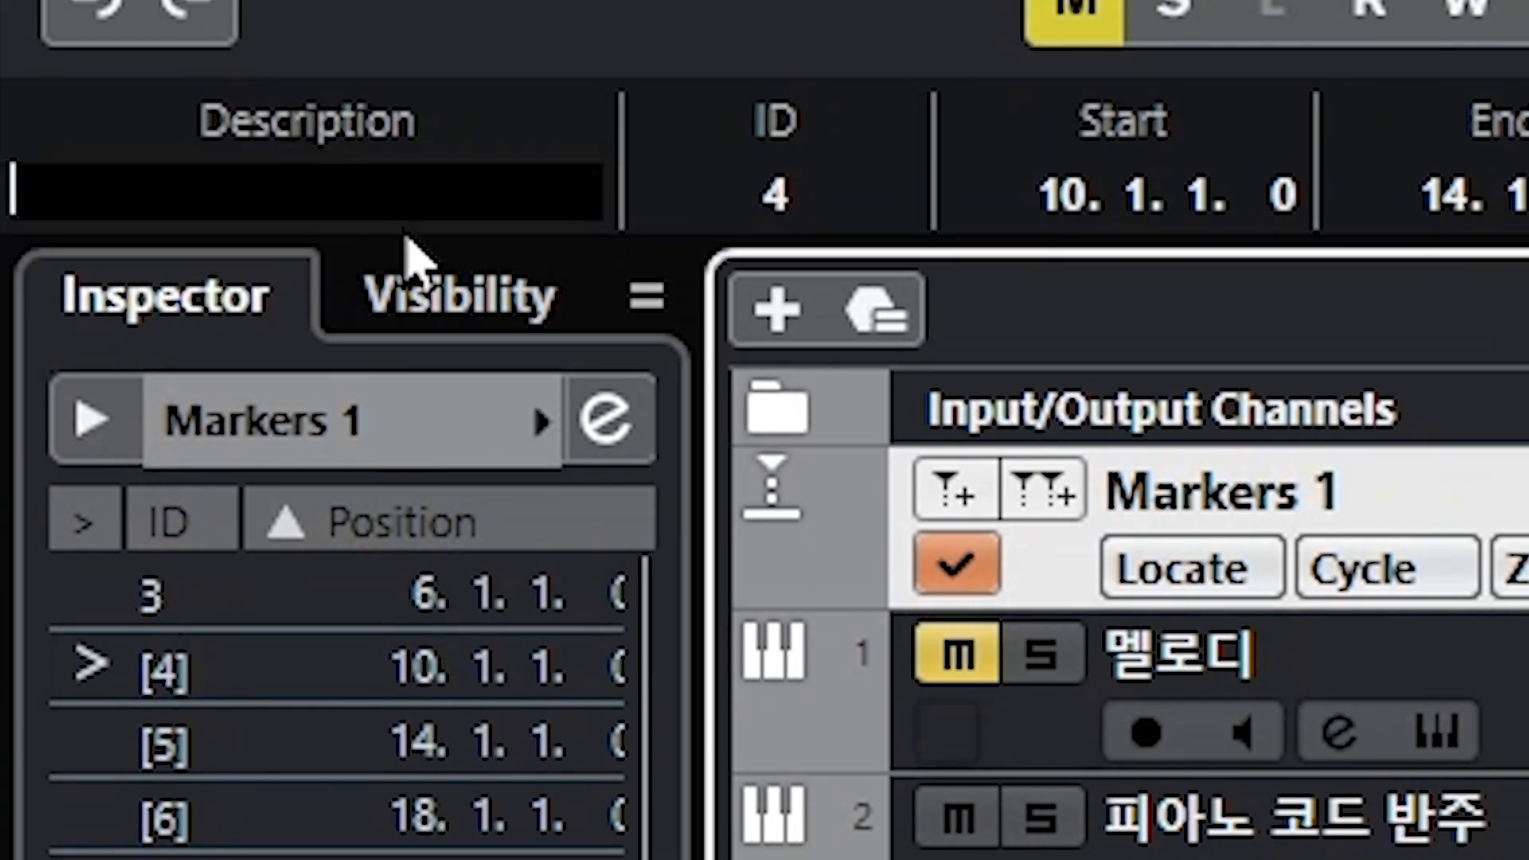
pyautogui.write('2악')
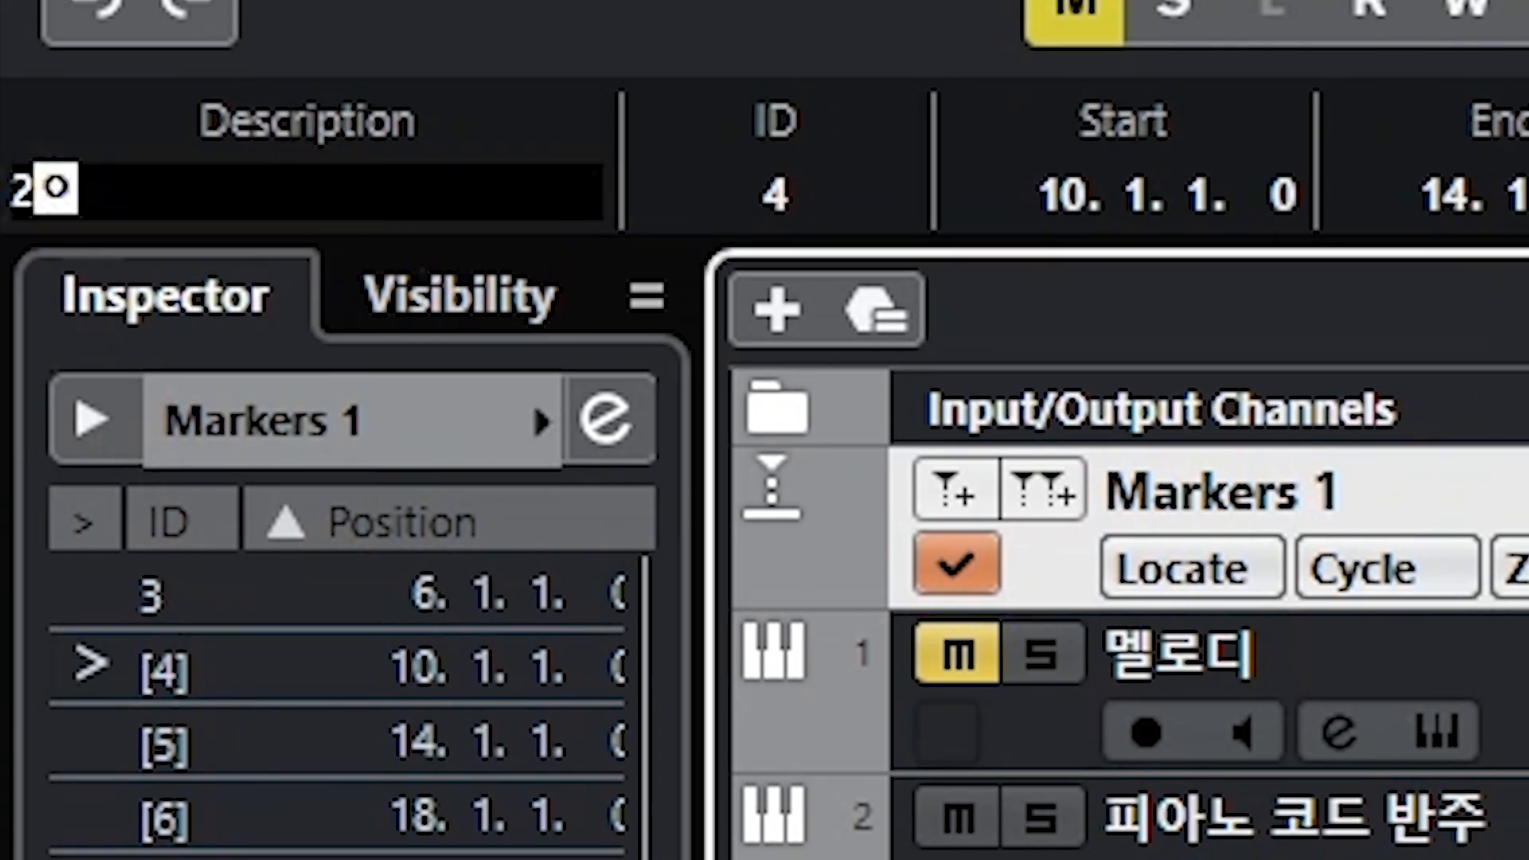
pyautogui.write('ㅓ')
pyautogui.press('BackSpace')
pyautogui.press('BackSpace')
pyautogui.press('BackSpace')
pyautogui.press('BackSpace')
pyautogui.write('악절')
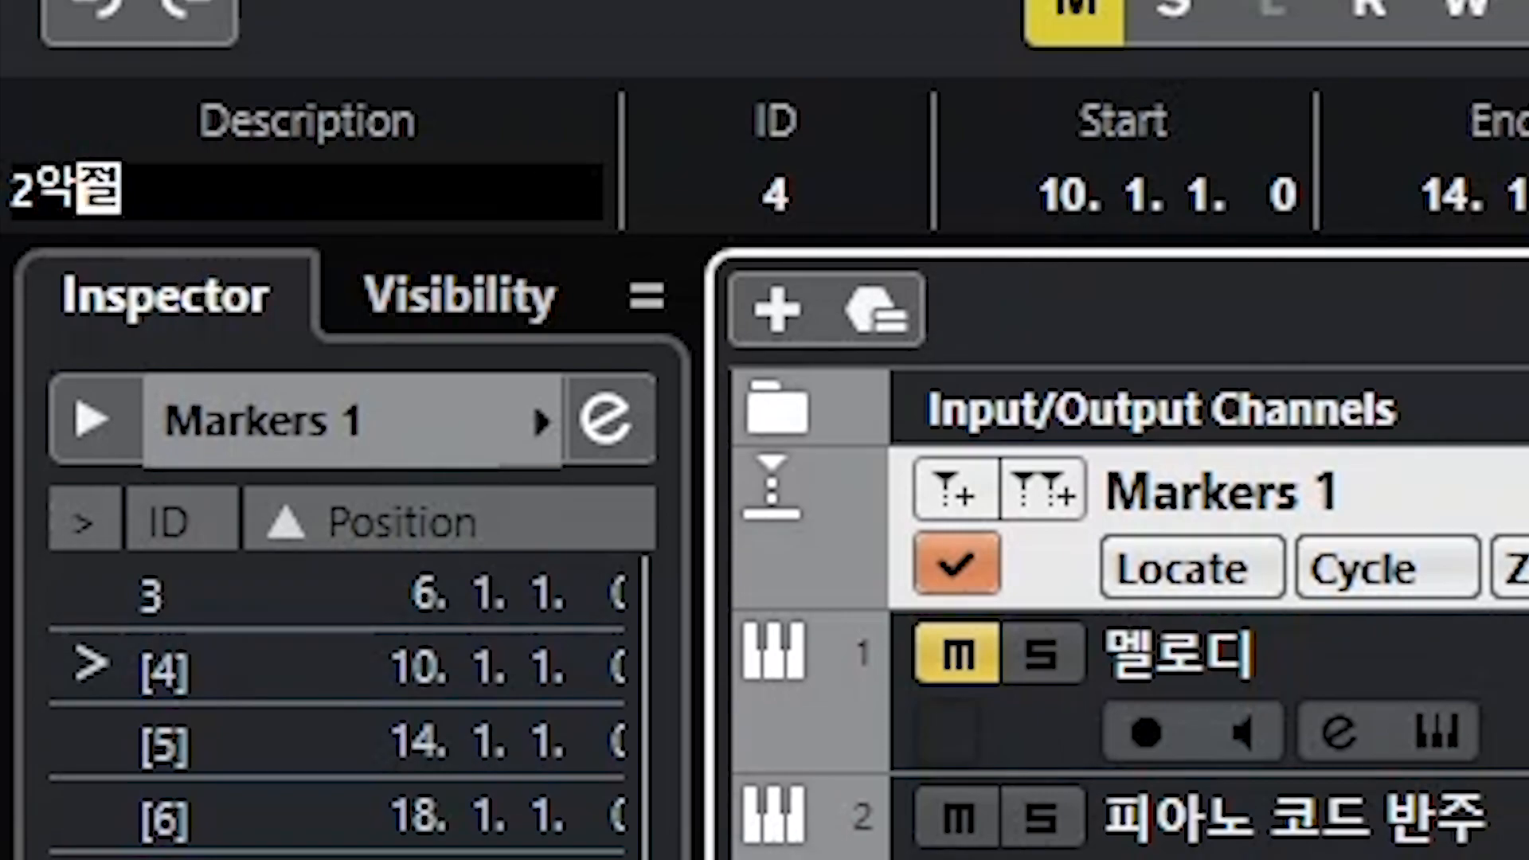
# Step: Name the cycle marker at bar 14 3악절
pyautogui.click(1525, 518)
pyautogui.click(348, 187)
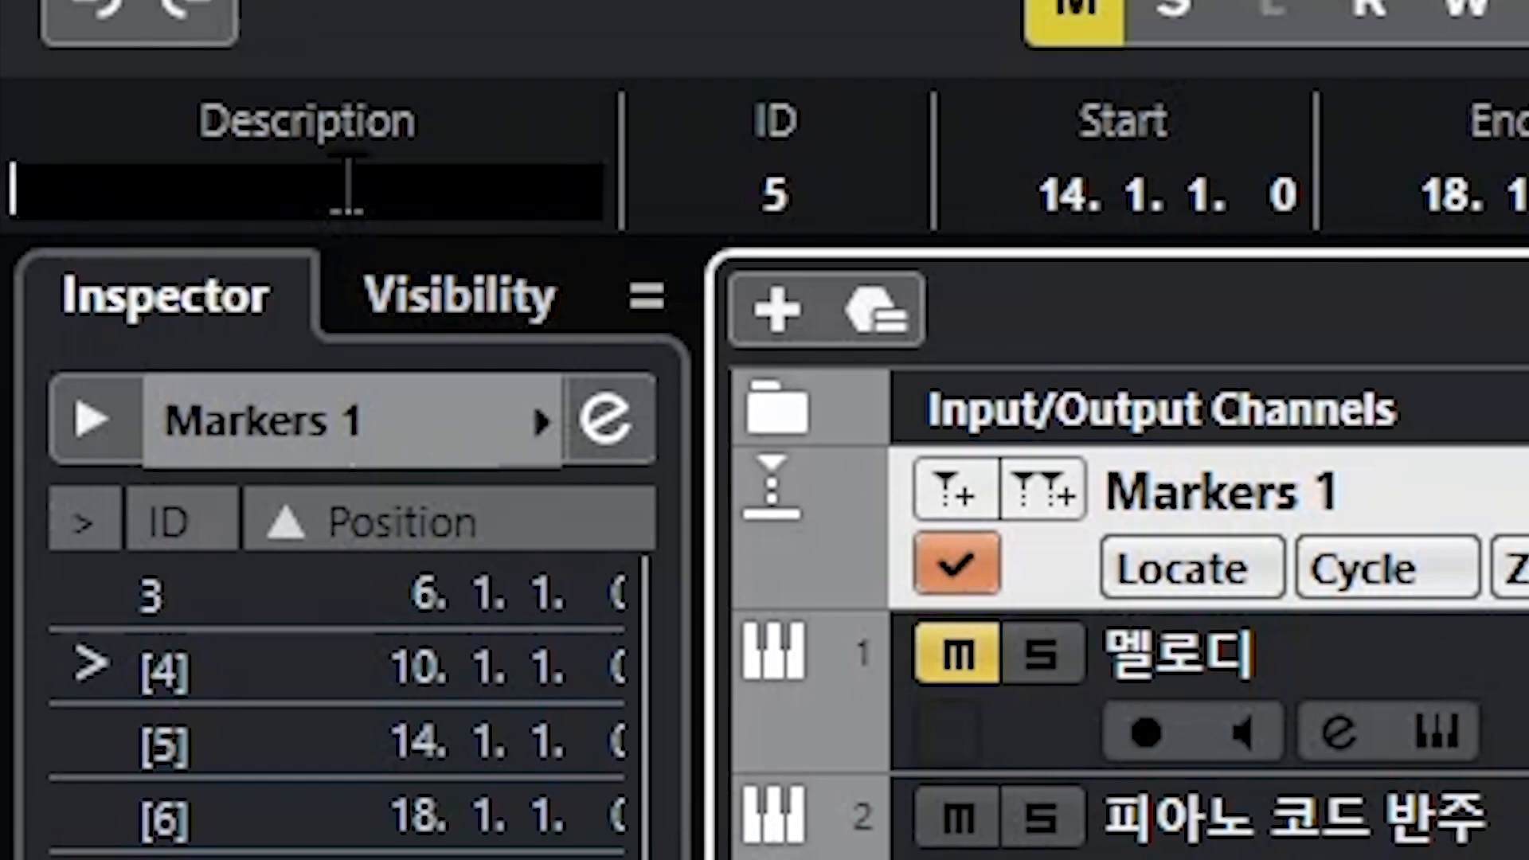
pyautogui.write('3ㅇ')
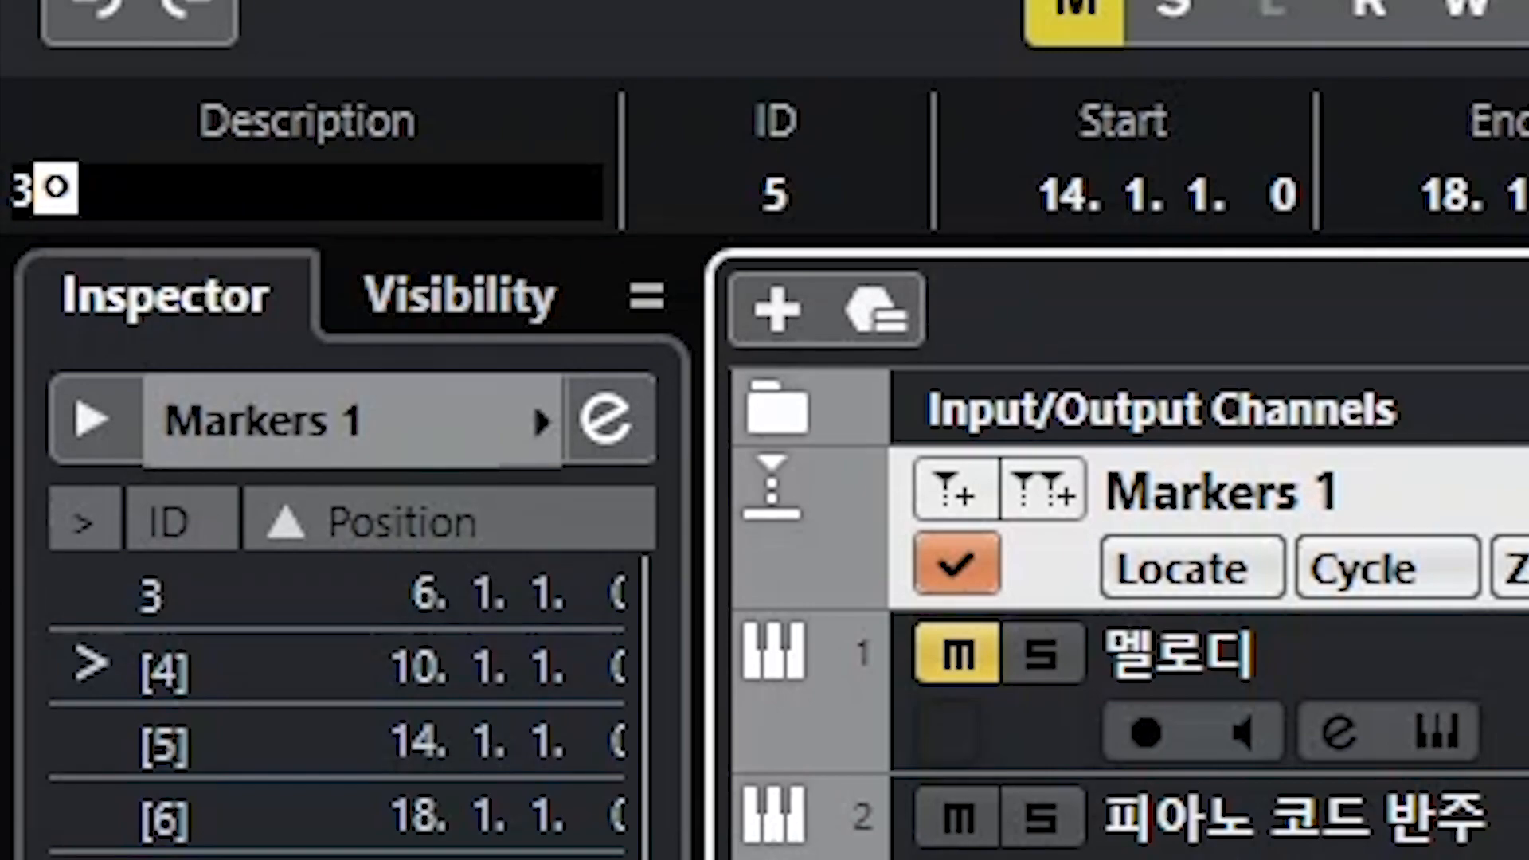
pyautogui.press('BackSpace')
pyautogui.write('아ㄱ절')
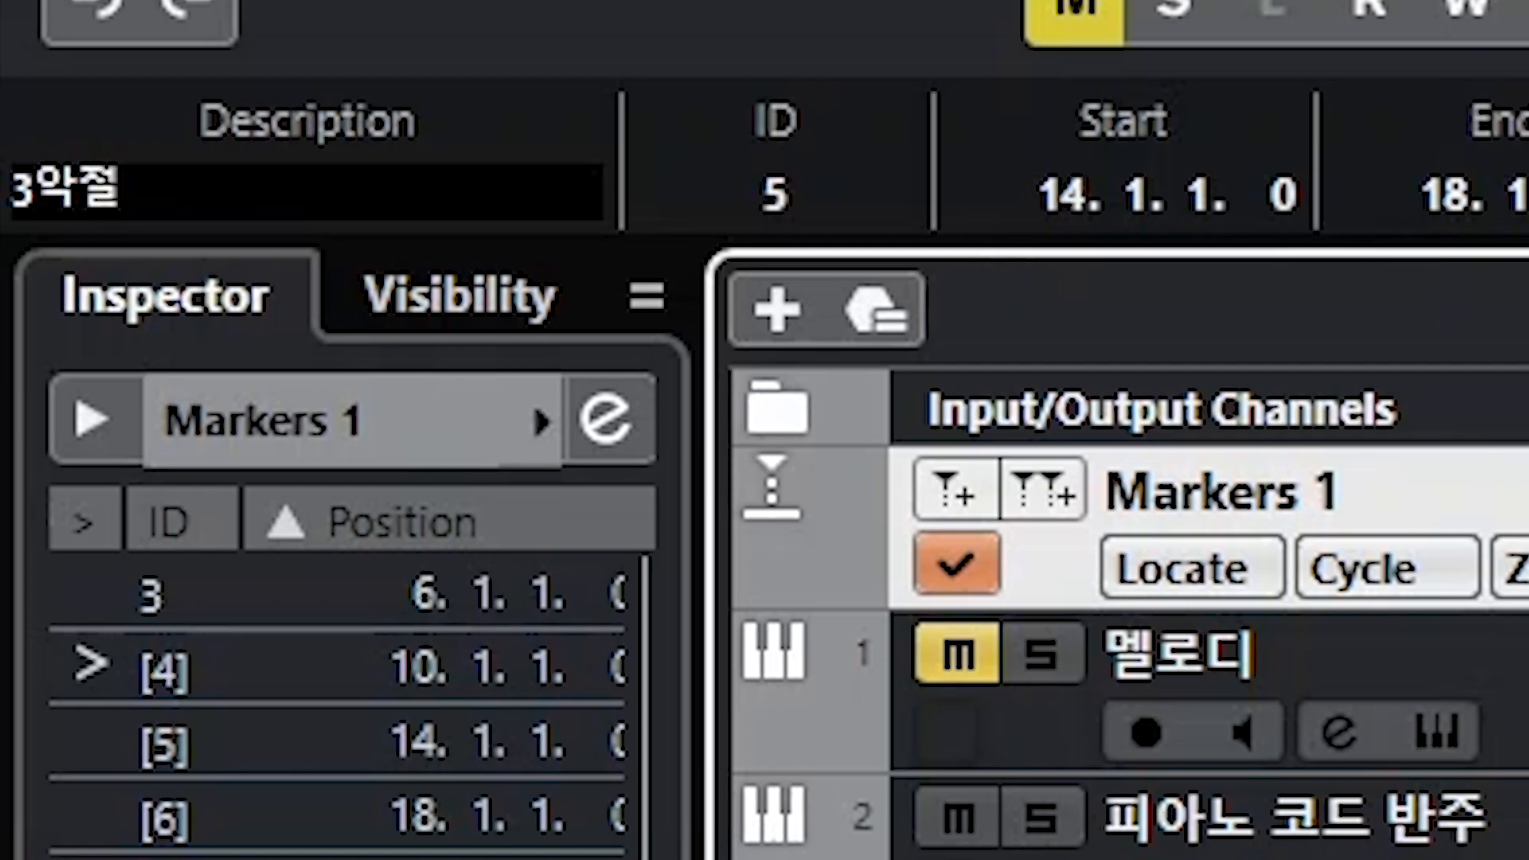
# Step: Name the cycle marker at bar 18 4악절
pyautogui.press('Return')
pyautogui.press('Right')
pyautogui.click(89, 185)
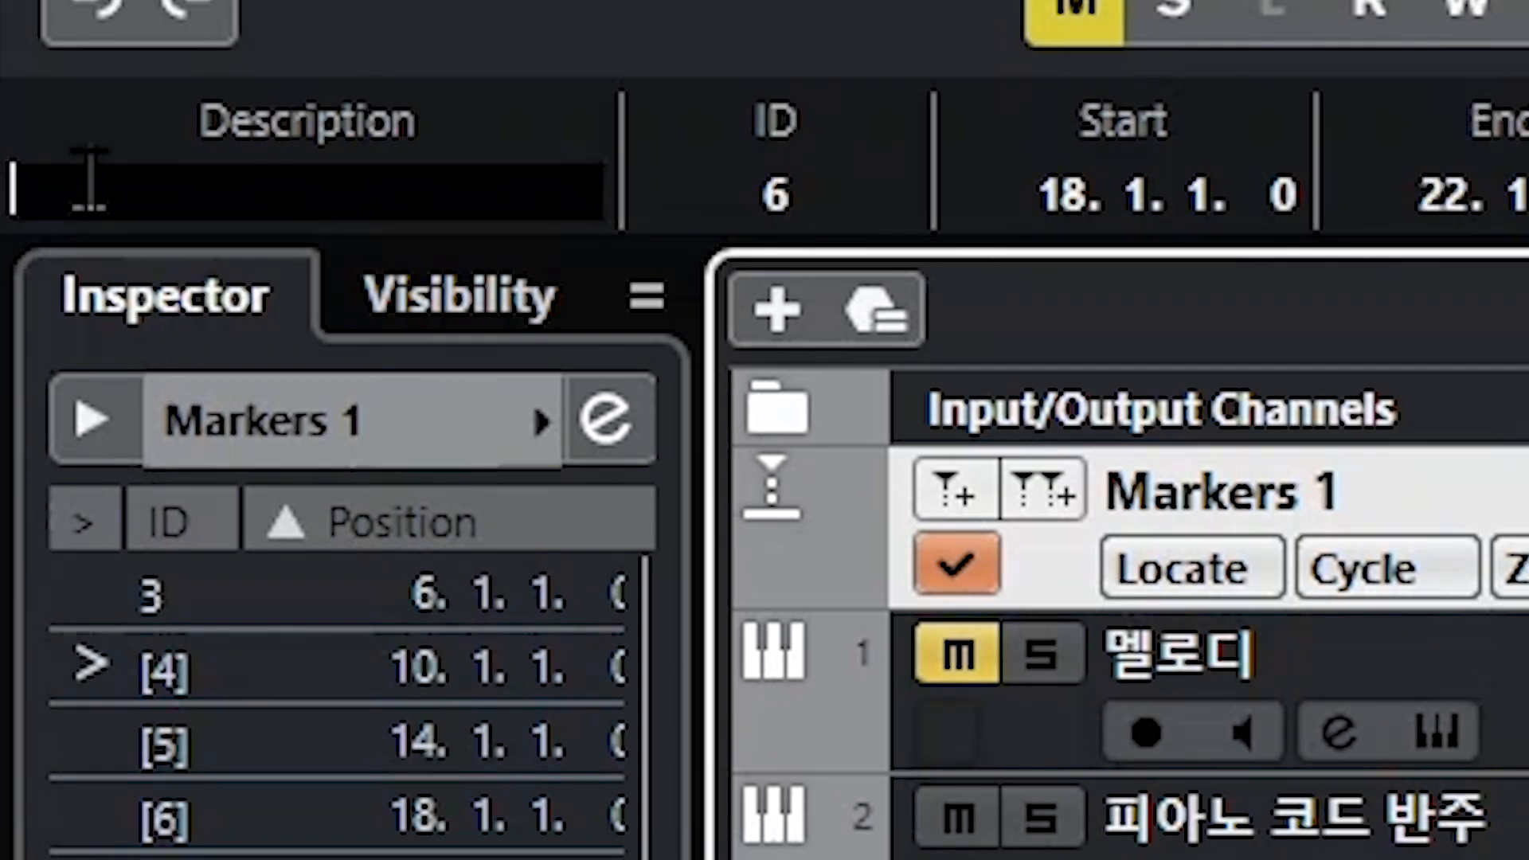
pyautogui.write('4악저')
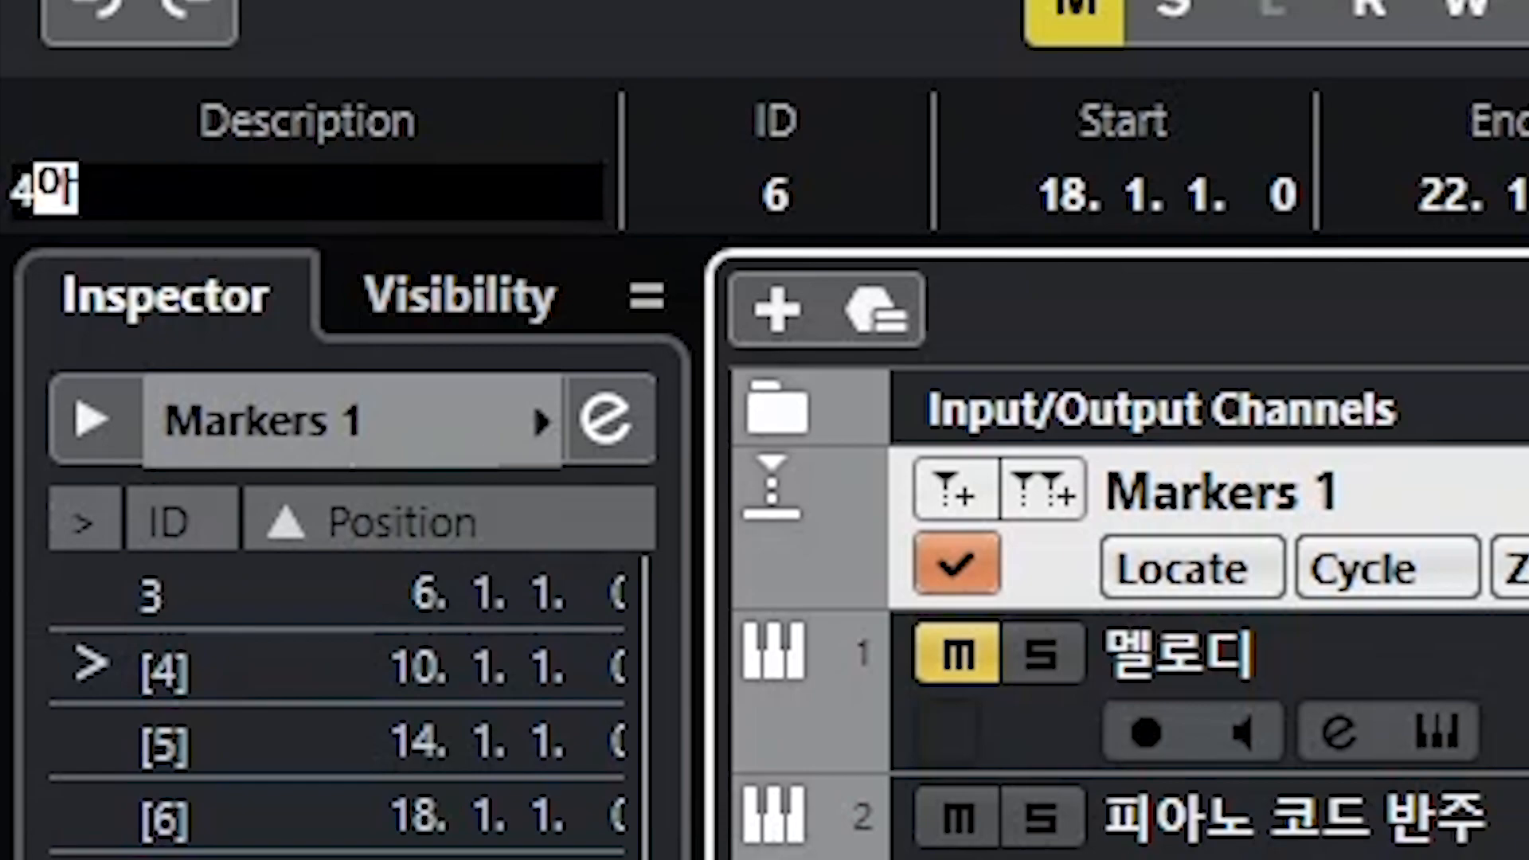
pyautogui.write('ㄹ')
pyautogui.press('Return')
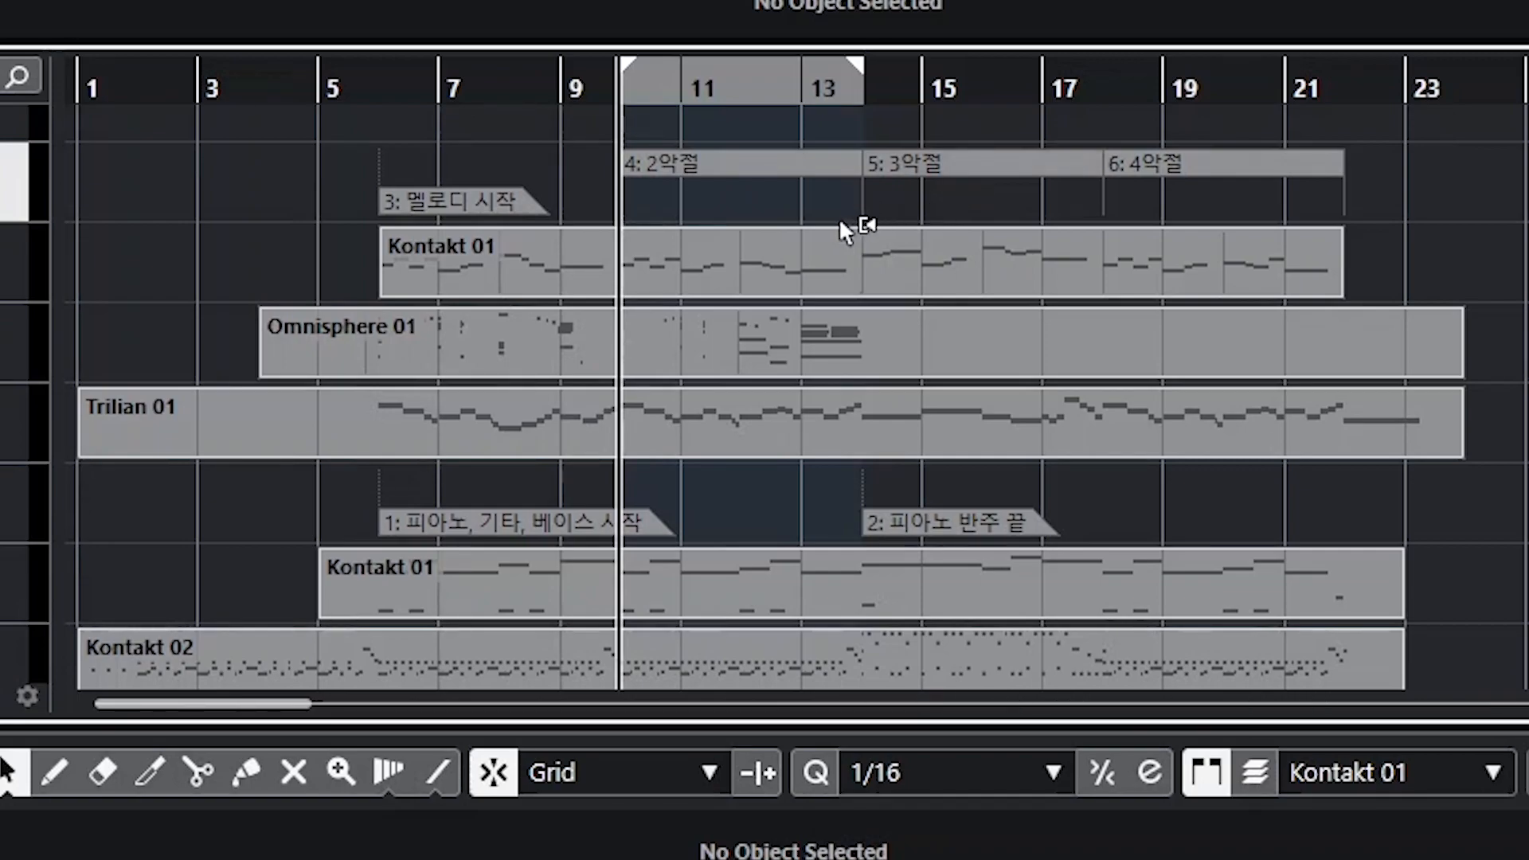
# Step: Jump the project cursor to marker 3 using its ID number
pyautogui.moveTo(853, 68); pyautogui.dragTo(617, 94)
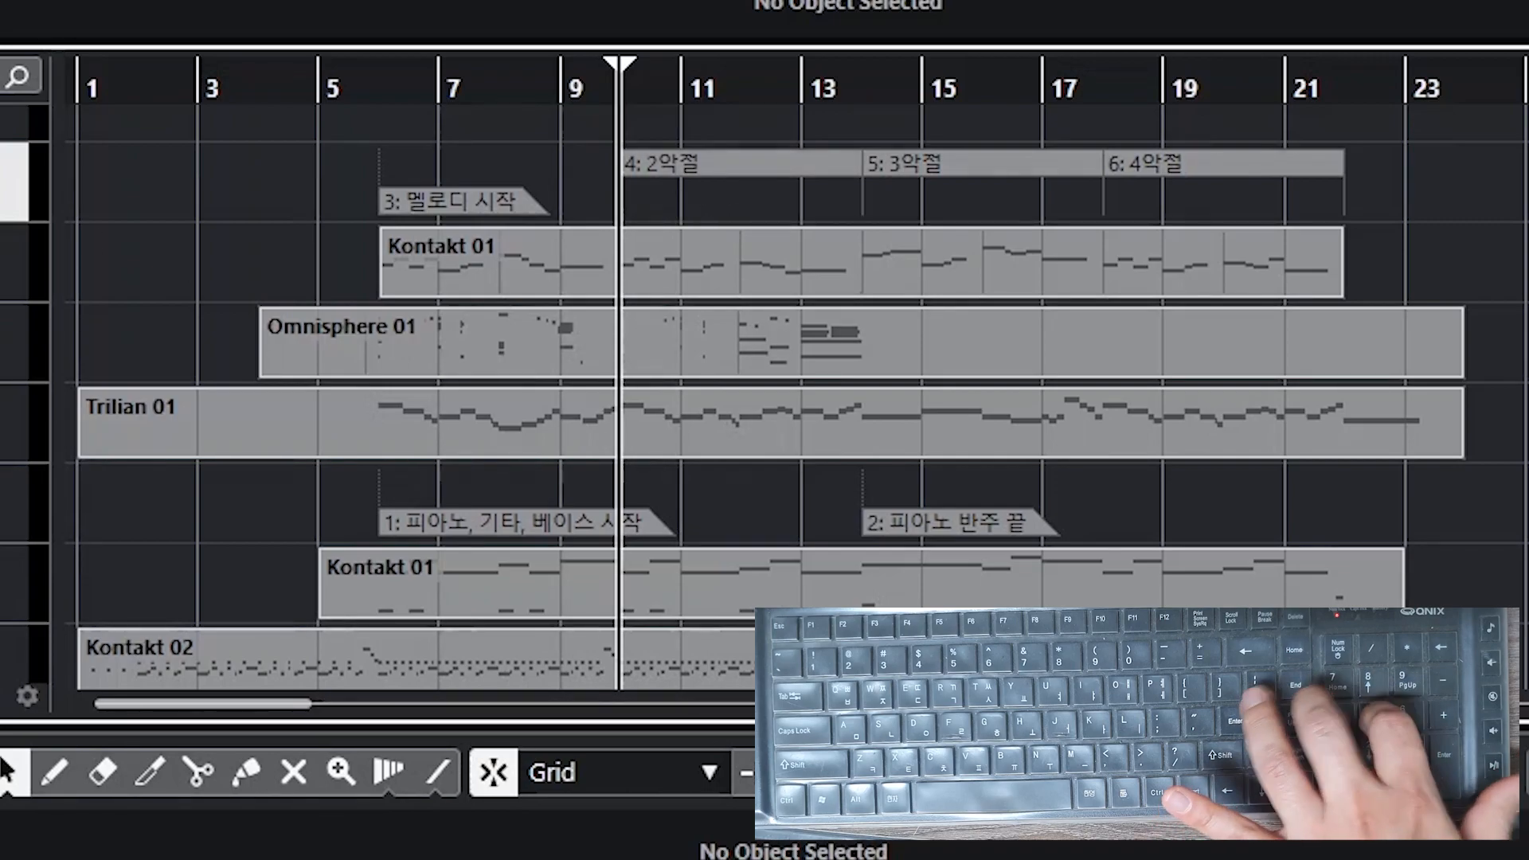
pyautogui.click(435, 204)
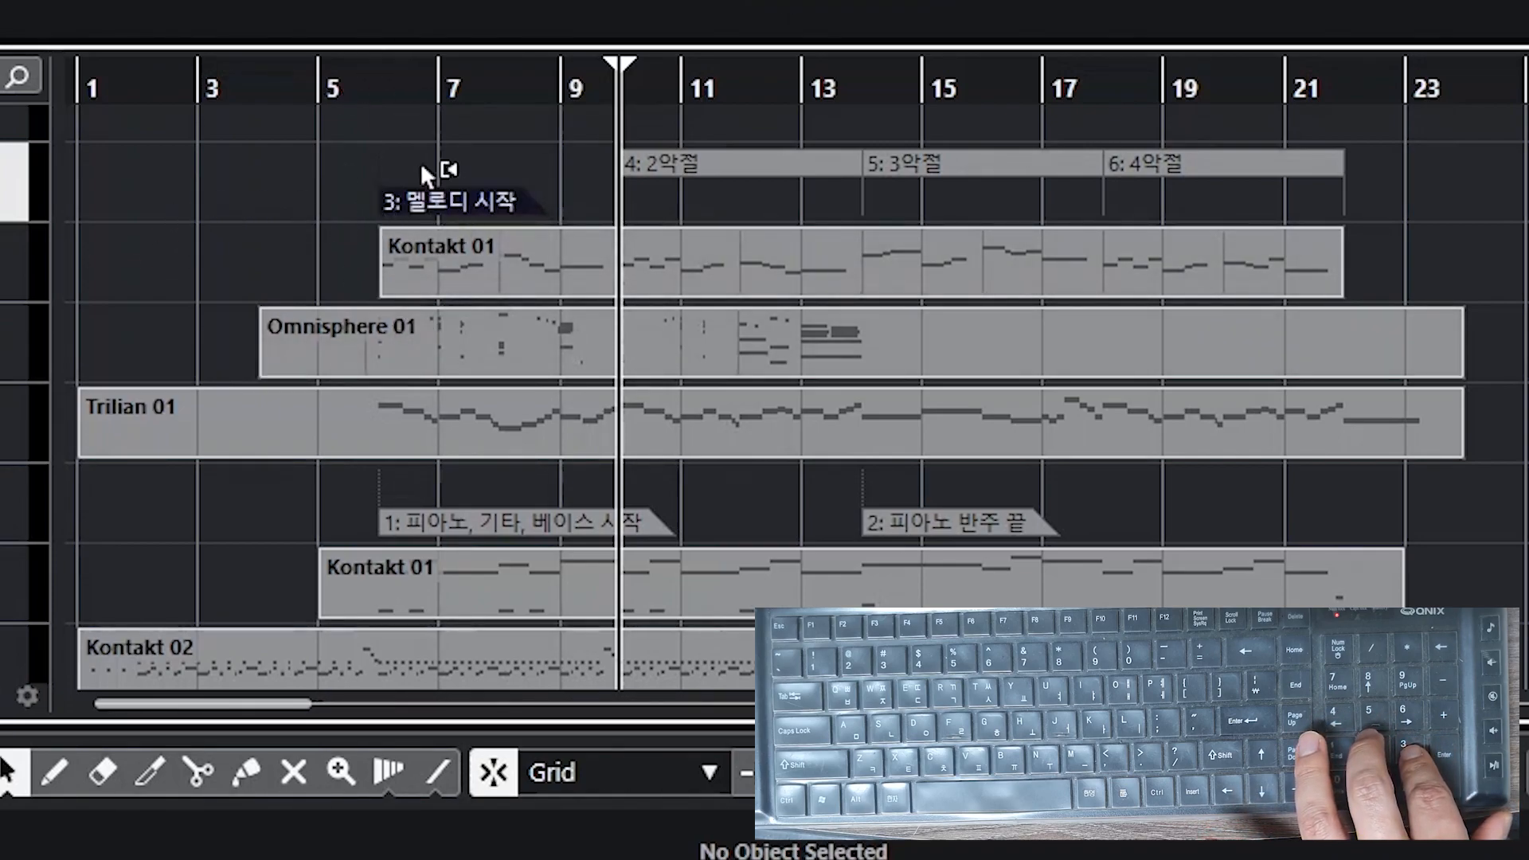
pyautogui.press('KP_3')
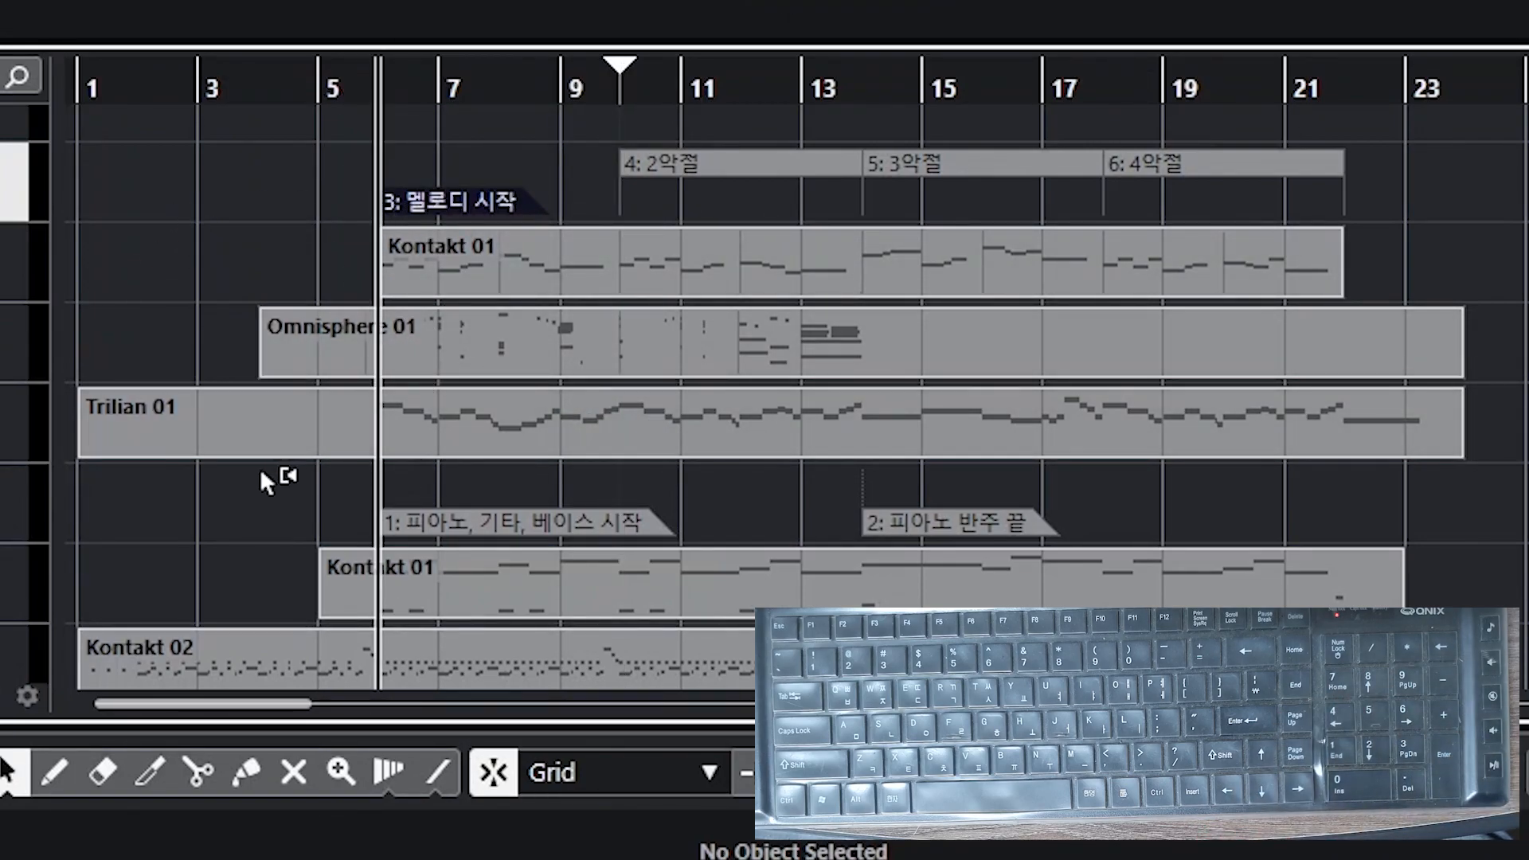
# Step: Delete the 4악절 cycle marker from Markers 1
pyautogui.click(737, 169)
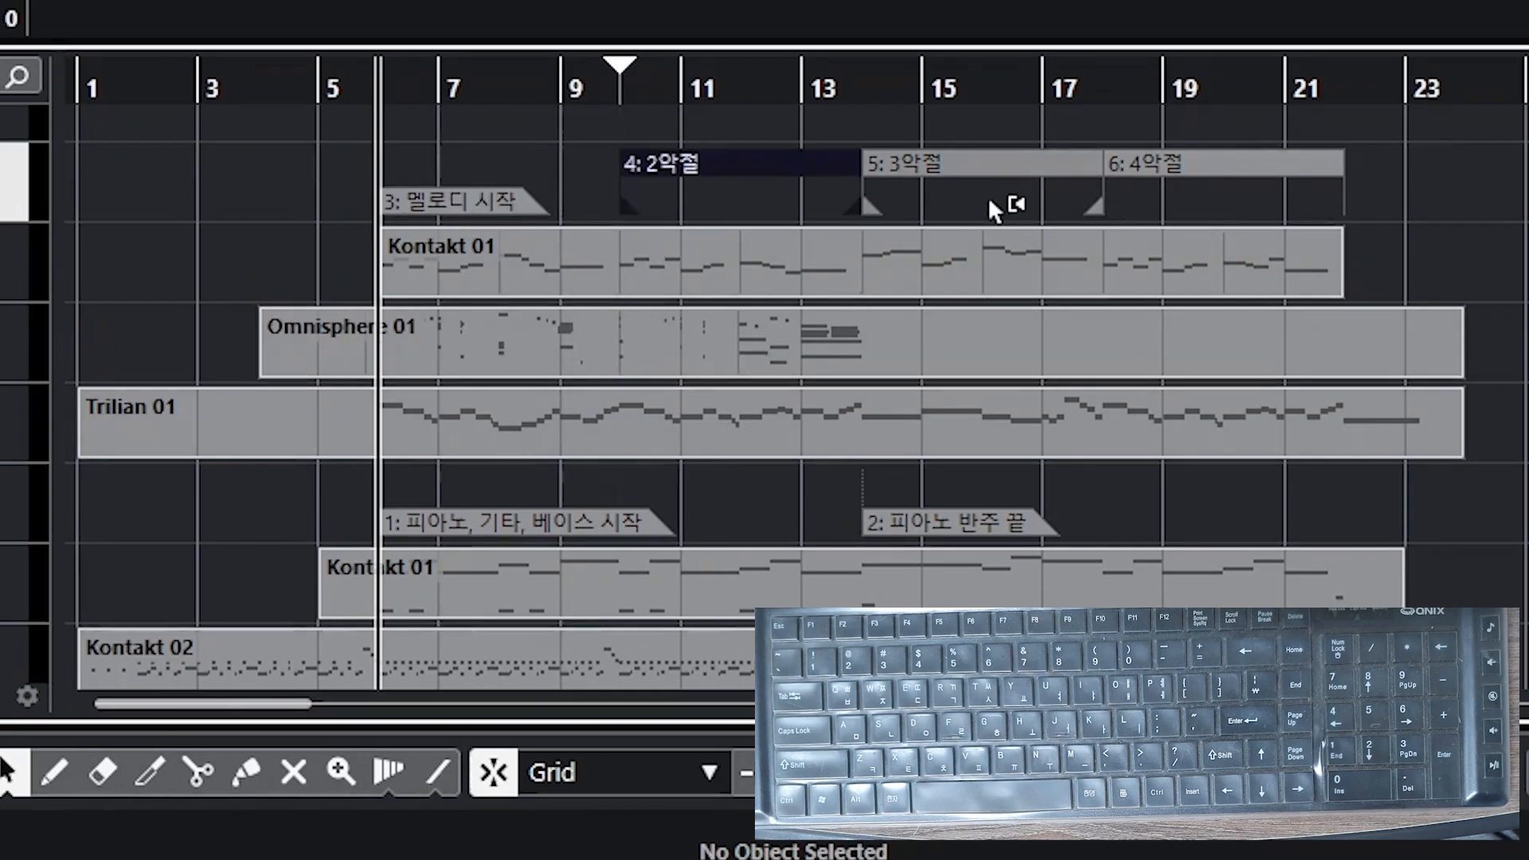
pyautogui.click(1255, 171)
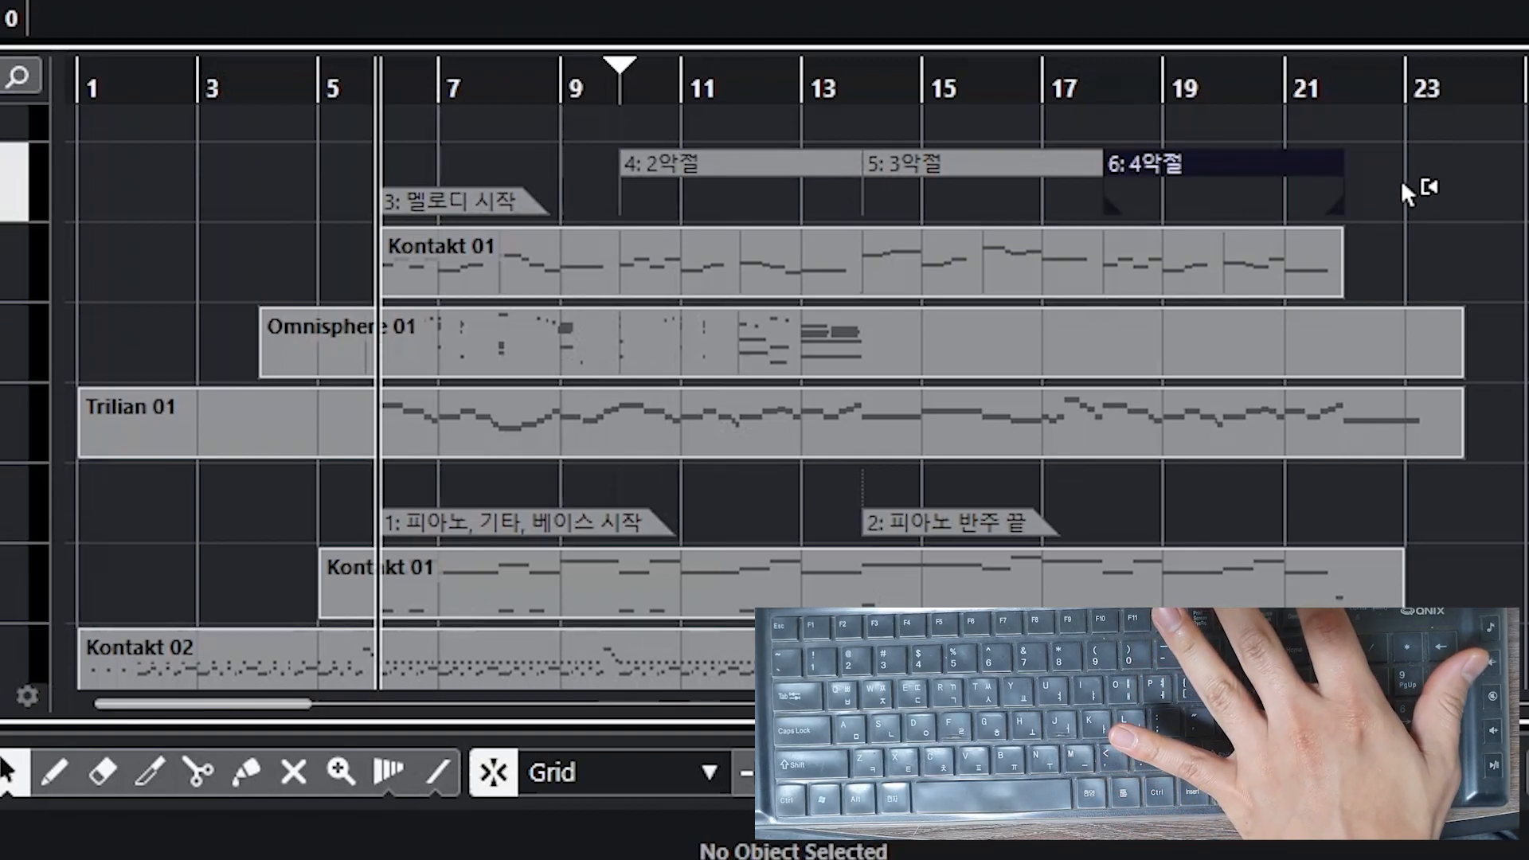
pyautogui.press('Delete')
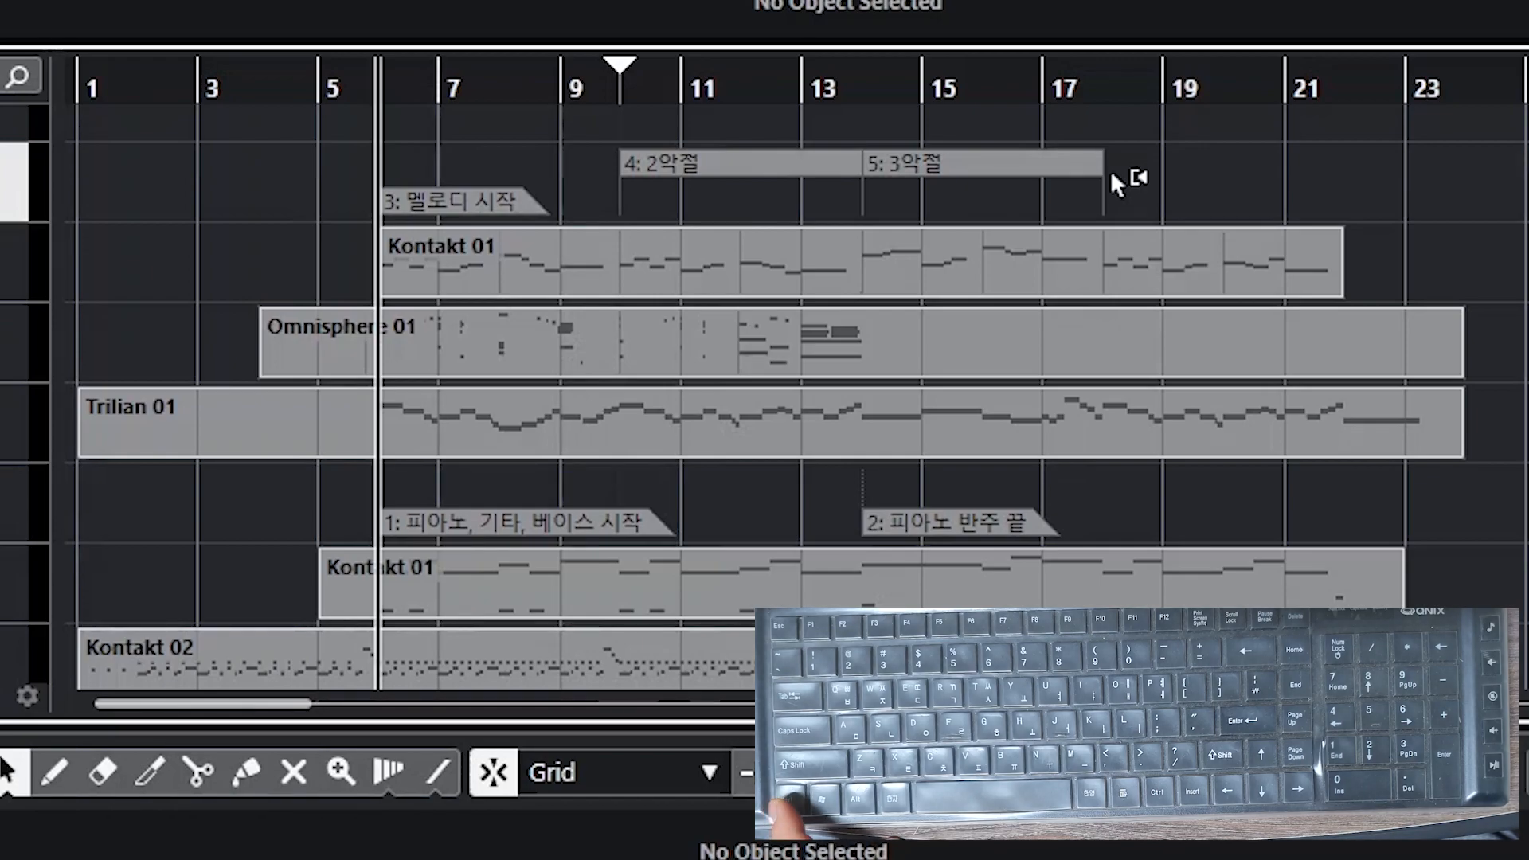
# Step: Draw a new cycle marker spanning bars 18 to 22 directly on Markers 1
pyautogui.press('ctrl')
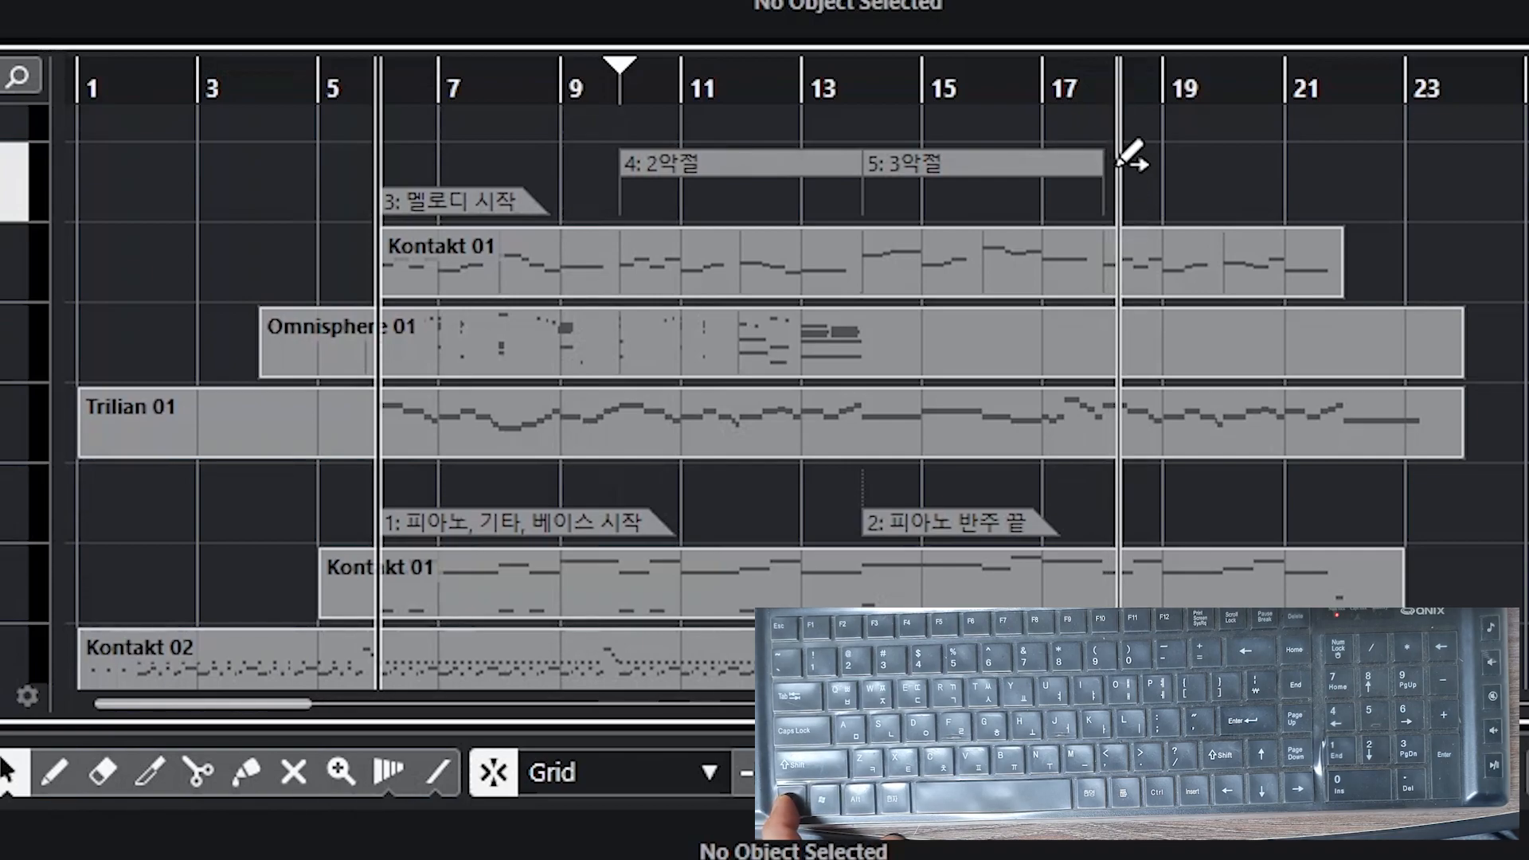
pyautogui.moveTo(1119, 163); pyautogui.dragTo(1343, 169)
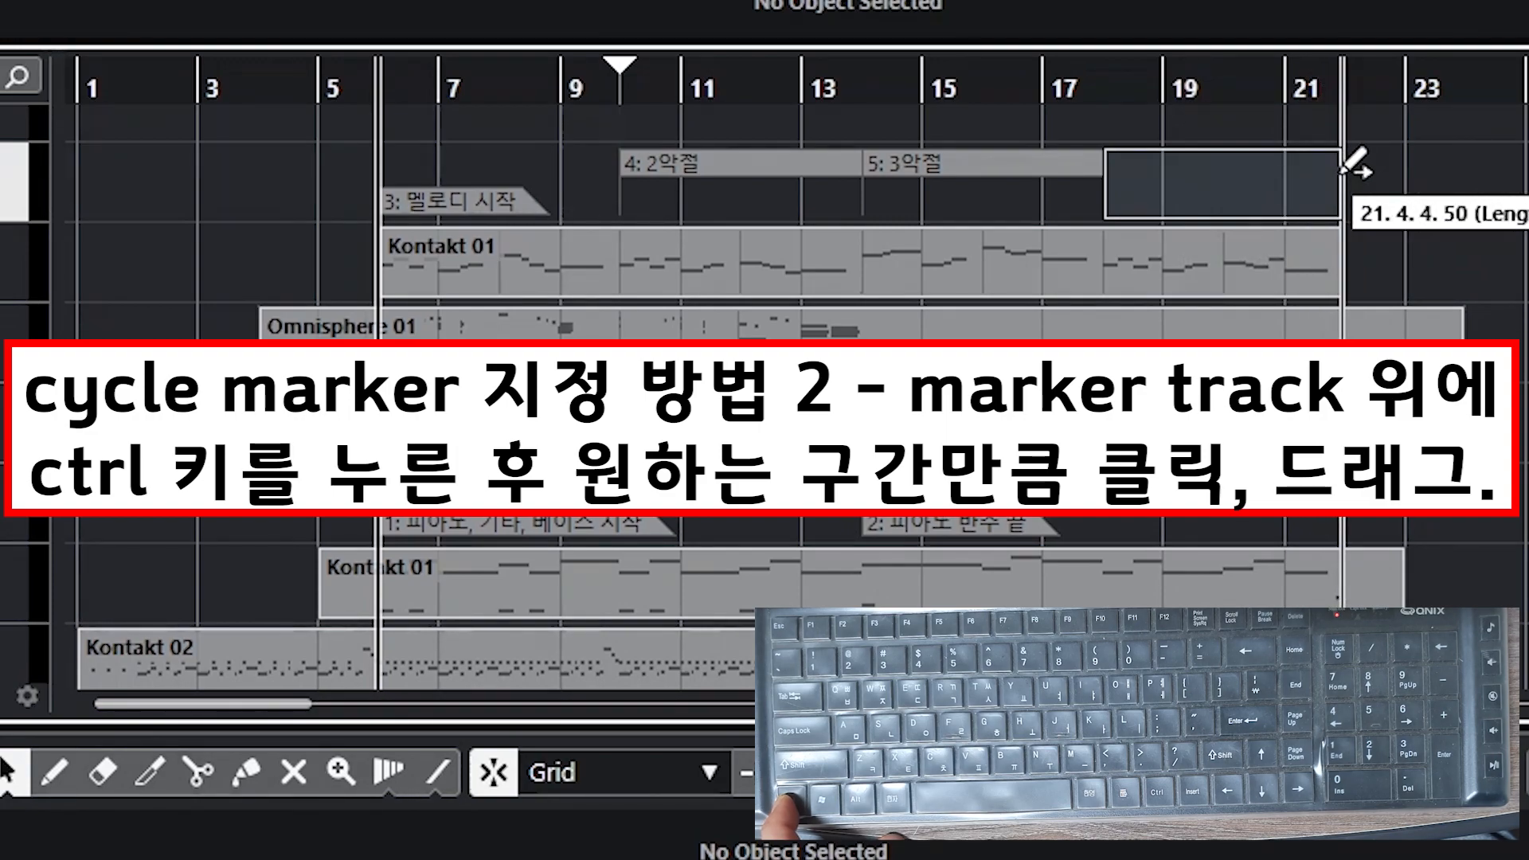
pyautogui.moveTo(1344, 169); pyautogui.dragTo(1344, 168)
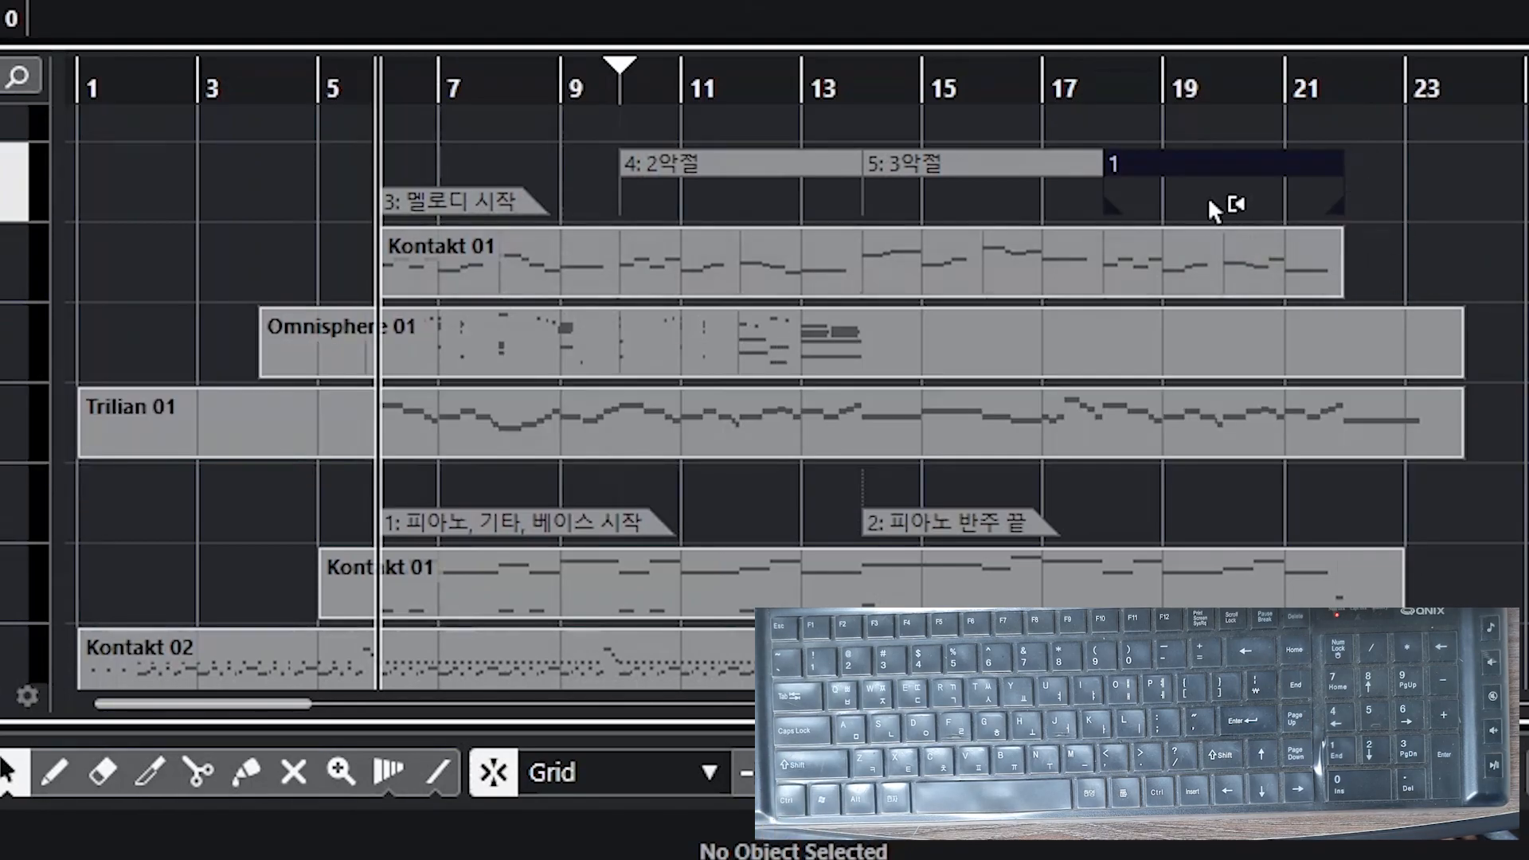
# Step: Set the new cycle marker's ID to 6 and name it 4악절
pyautogui.click(1435, 196)
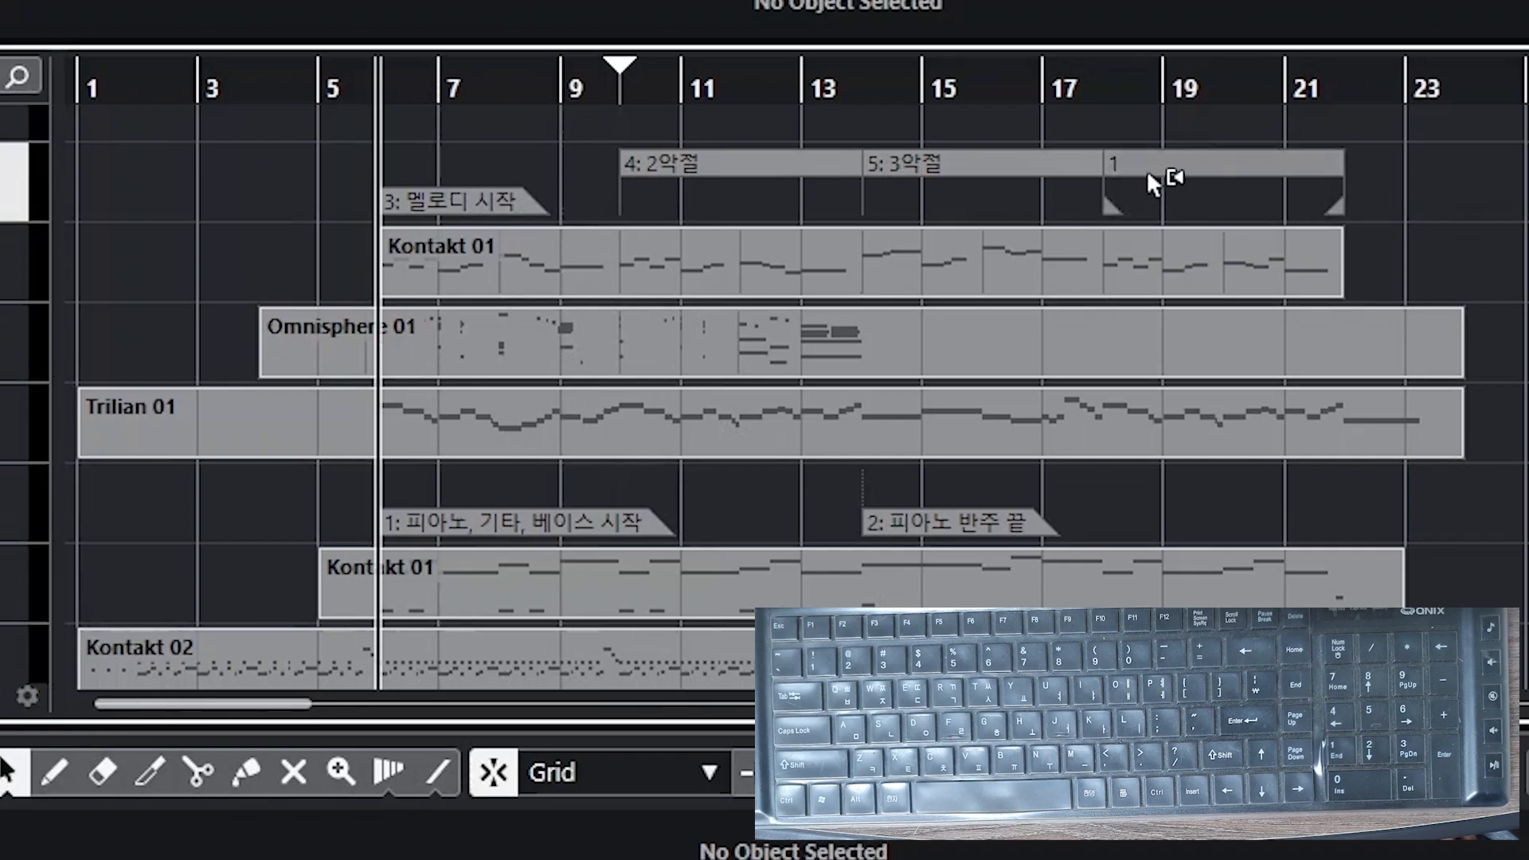
pyautogui.click(1171, 169)
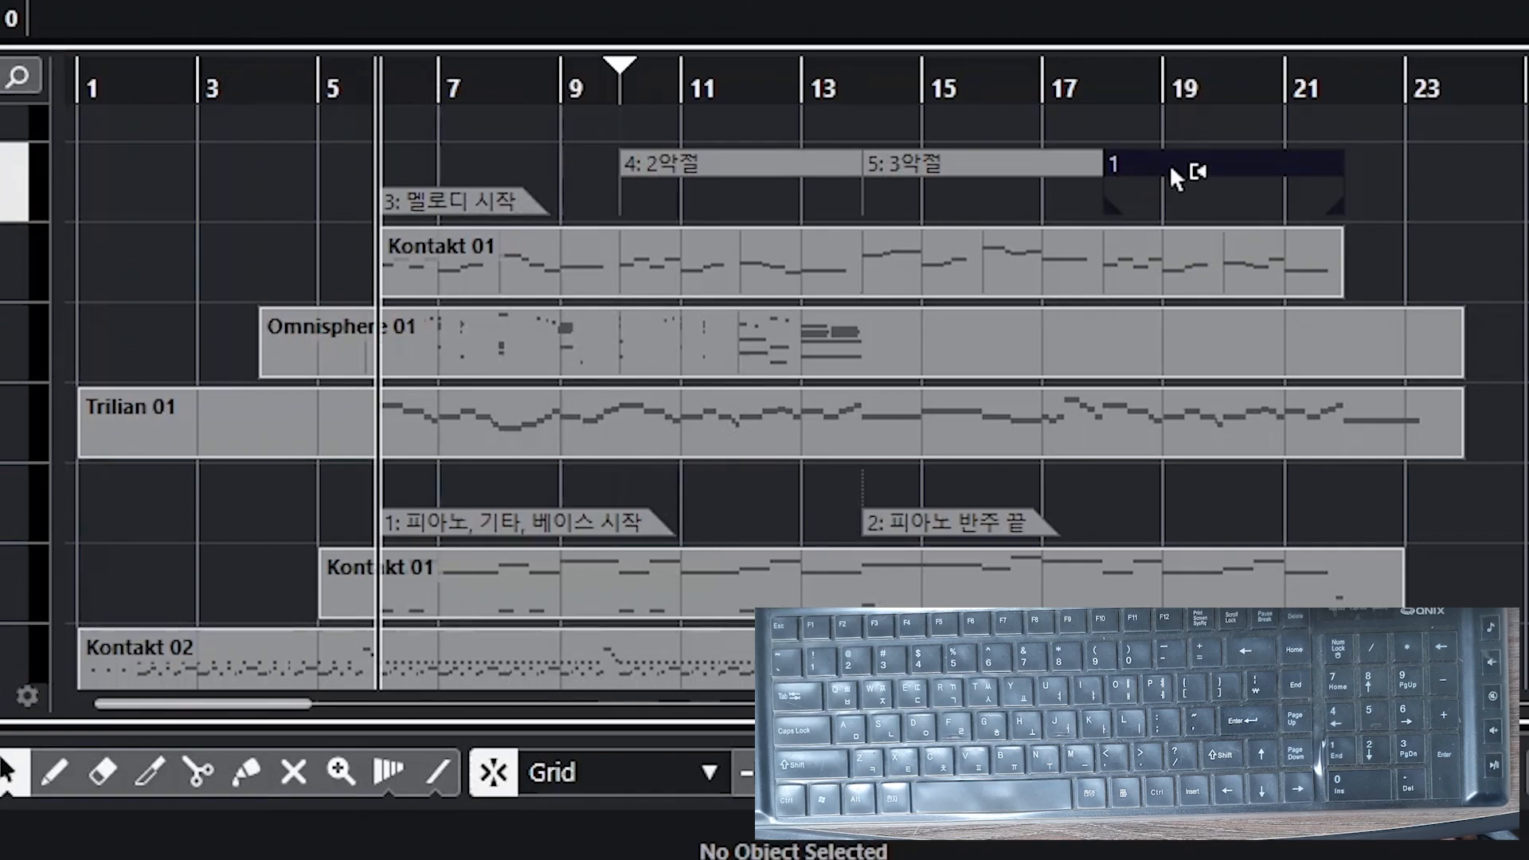
pyautogui.doubleClick(1171, 169)
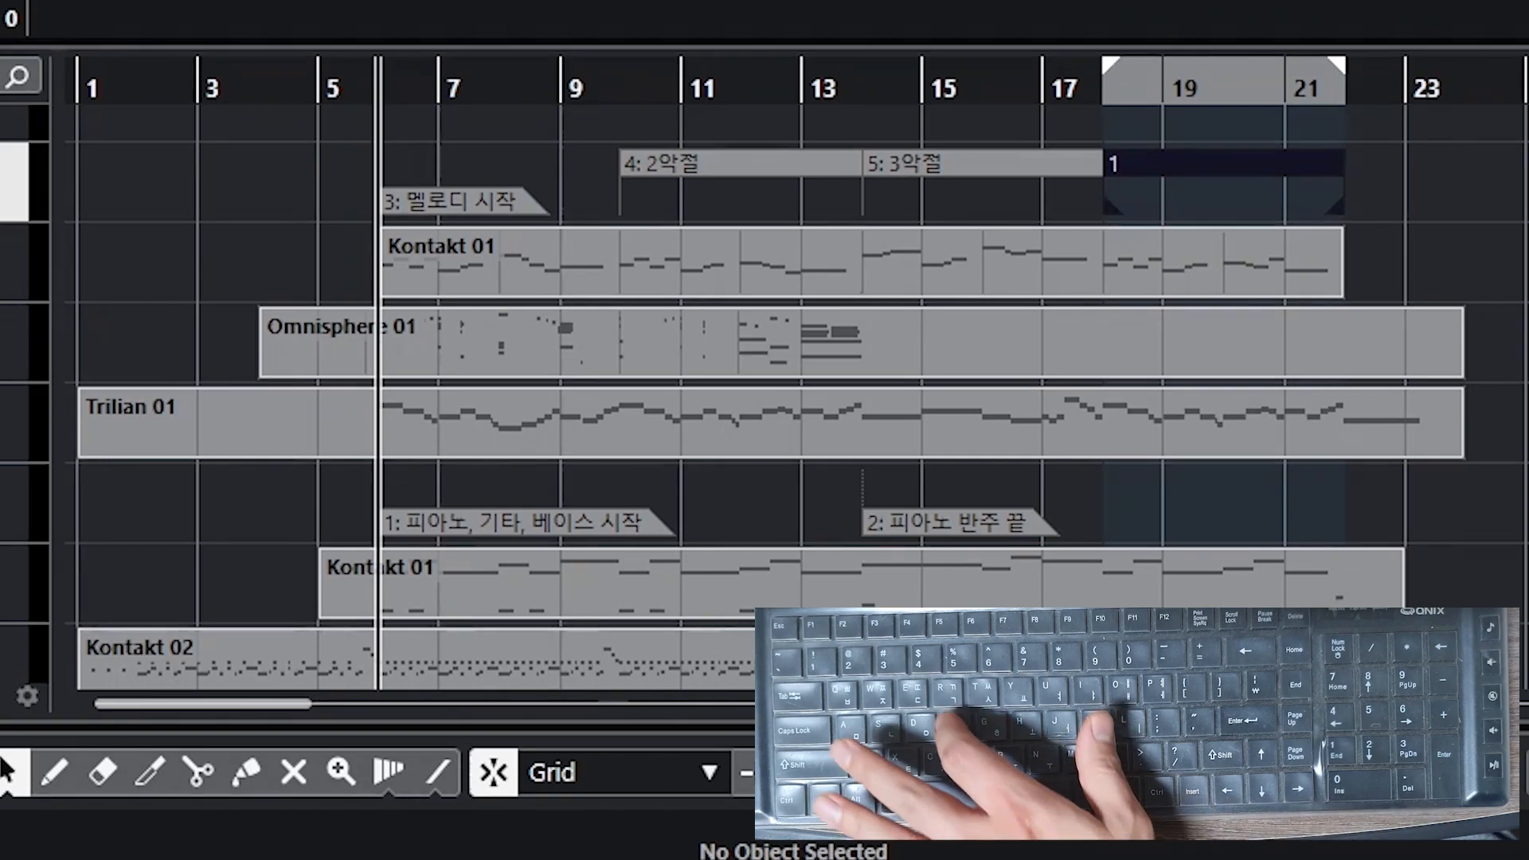
pyautogui.write('6')
pyautogui.press('Return')
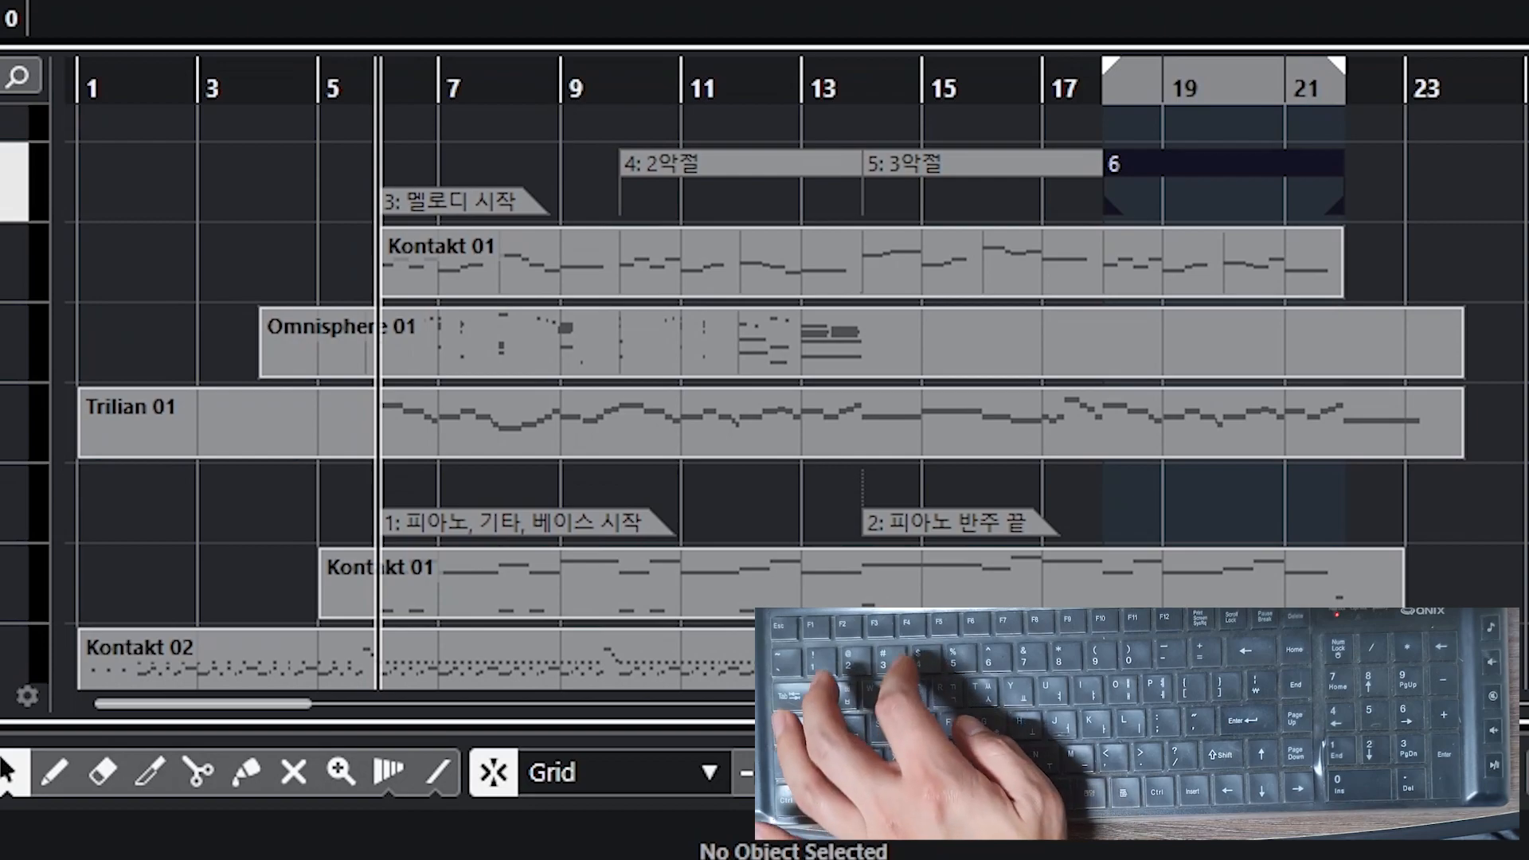
pyautogui.write('4악절')
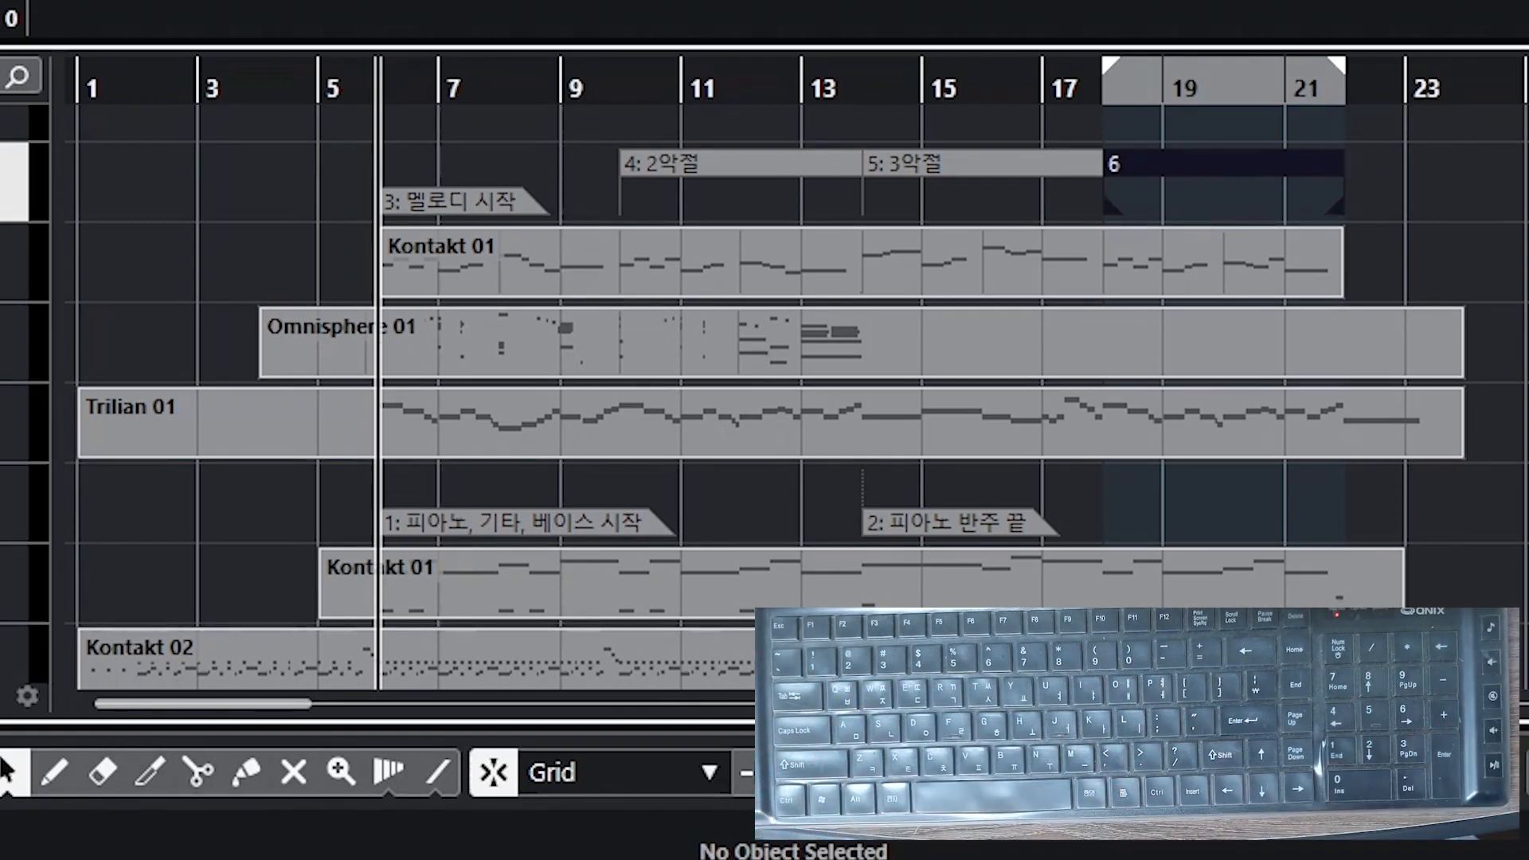
pyautogui.click(1524, 254)
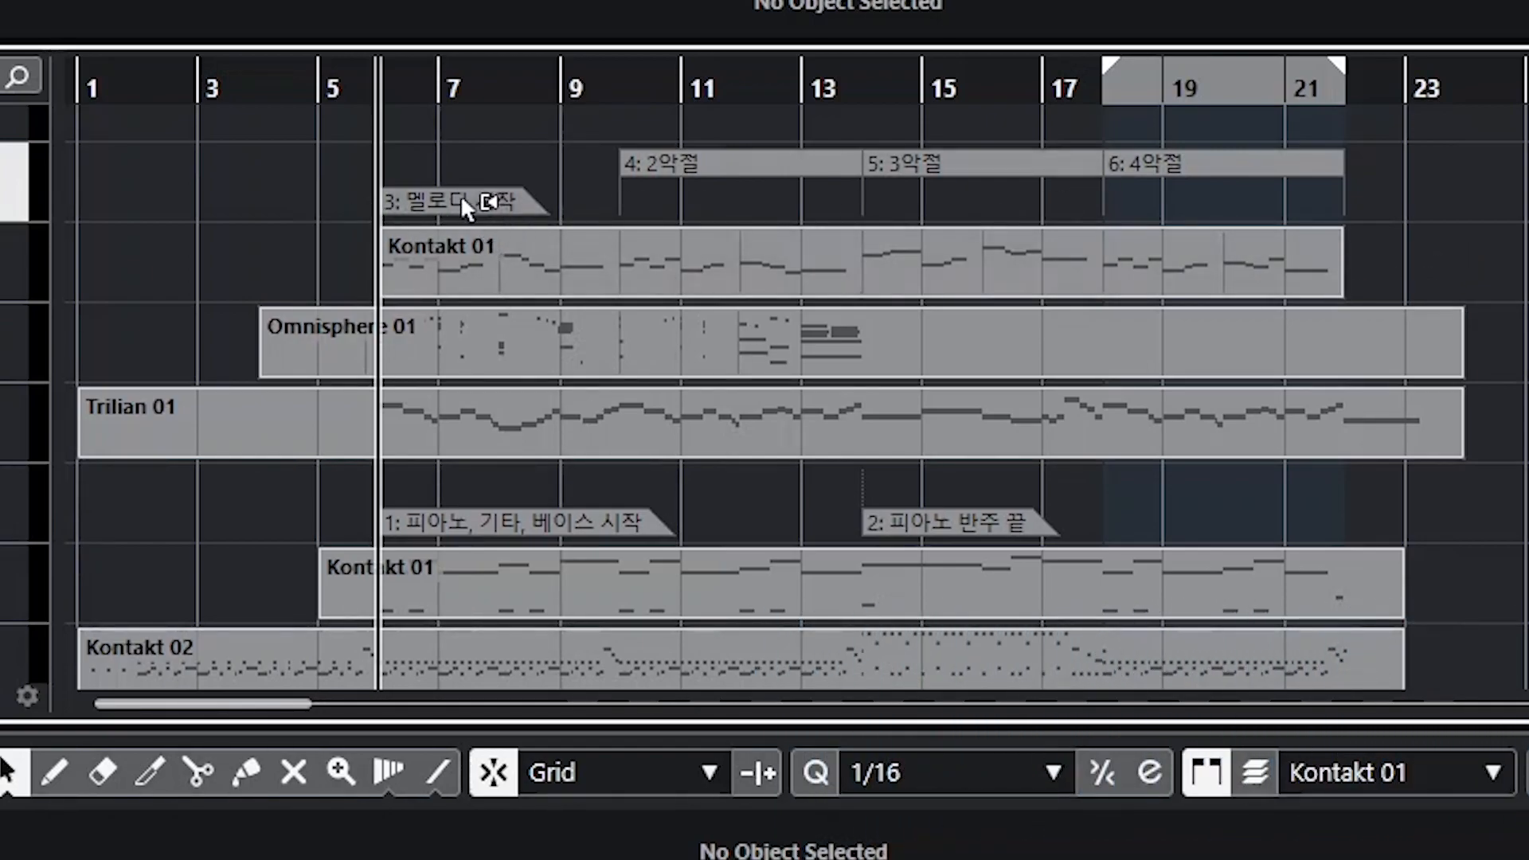
# Step: Drag the 멜로디 시작 marker to bar 3
pyautogui.click(501, 207)
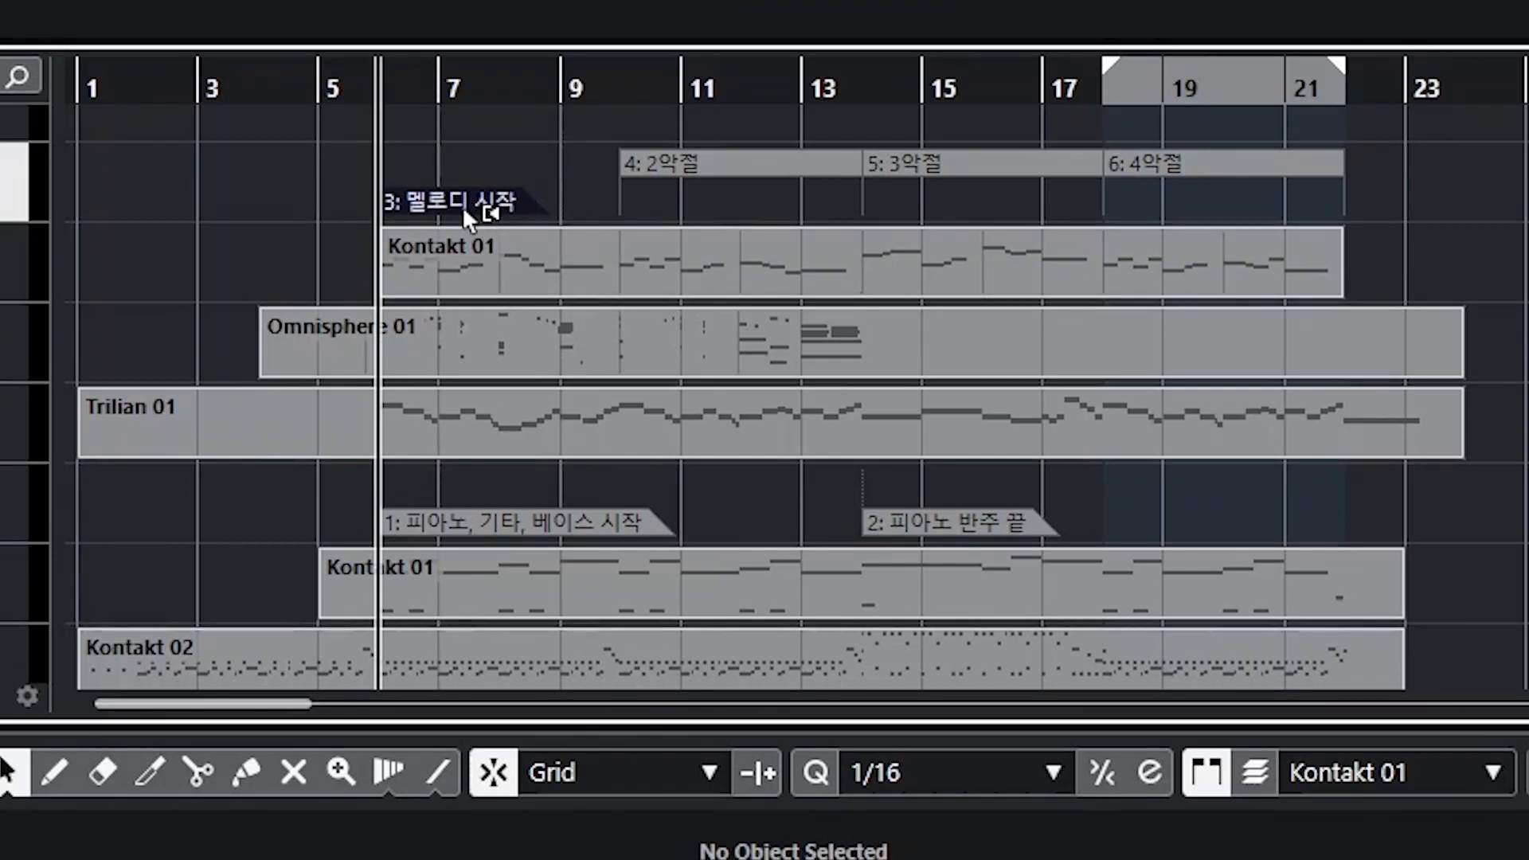
pyautogui.moveTo(462, 206)
pyautogui.mouseDown()
pyautogui.moveTo(352, 207)
pyautogui.moveTo(305, 267)
pyautogui.mouseUp()
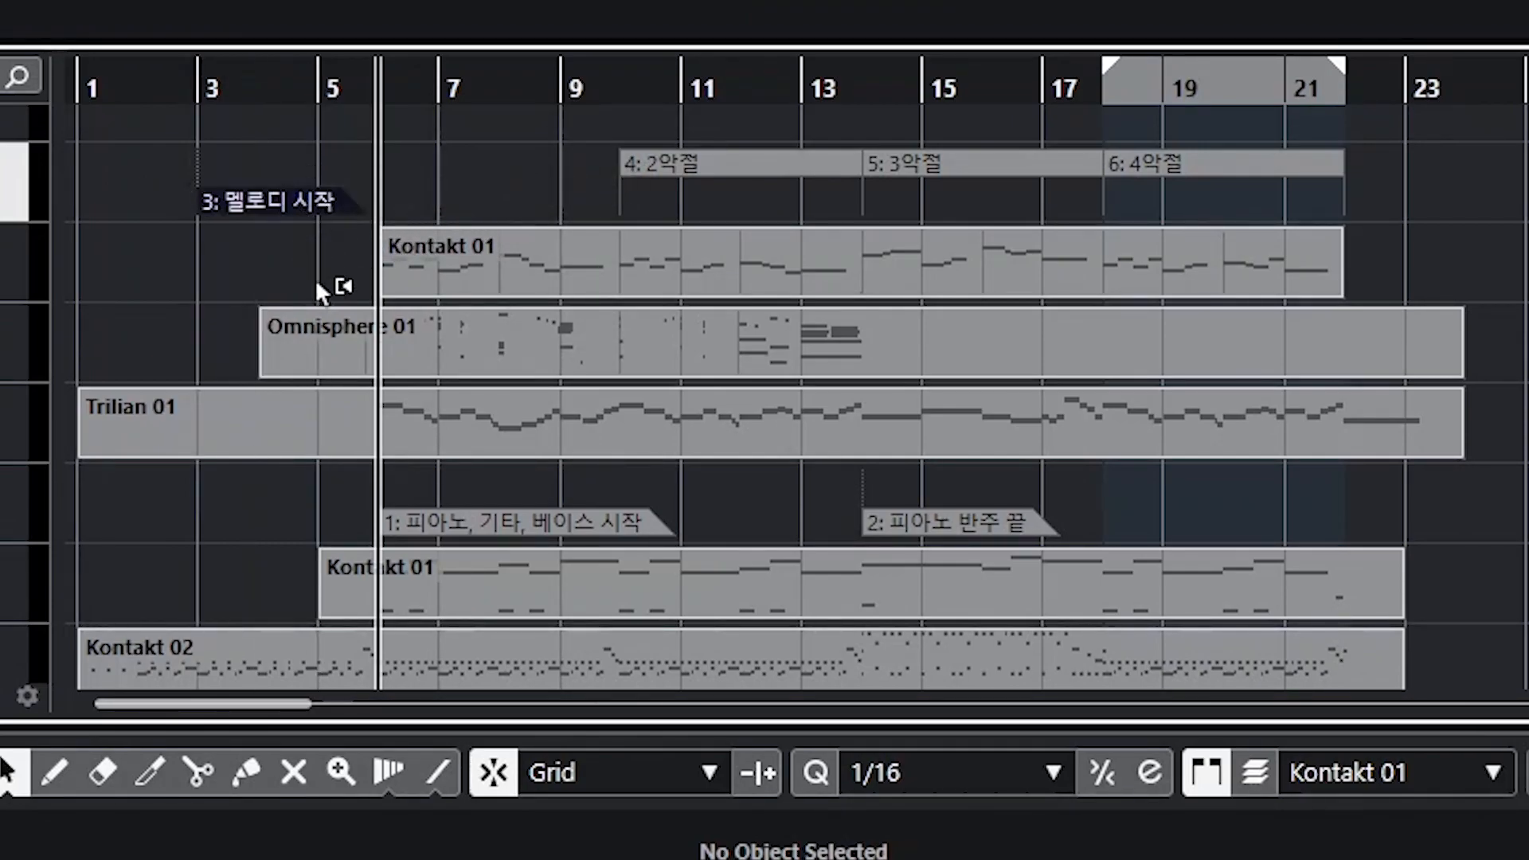
# Step: Shift the three cycle markers so they start at bars 9, 13 and 17
pyautogui.moveTo(756, 148); pyautogui.dragTo(576, 167)
pyautogui.click(948, 166)
pyautogui.moveTo(964, 172); pyautogui.dragTo(809, 178)
pyautogui.moveTo(1171, 168); pyautogui.dragTo(1018, 178)
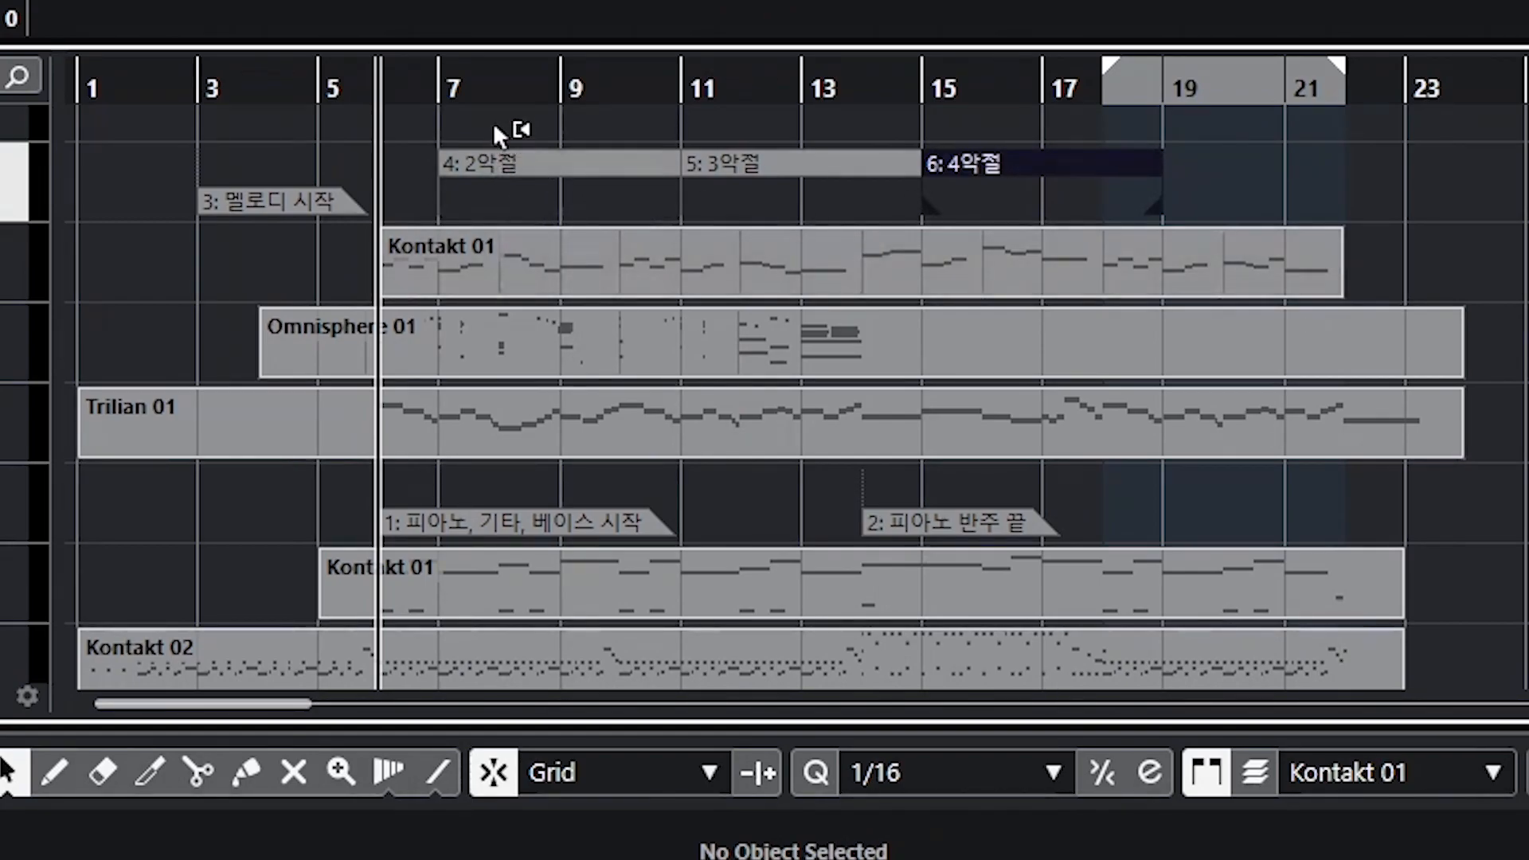
pyautogui.moveTo(1308, 177)
pyautogui.mouseDown()
pyautogui.moveTo(563, 154)
pyautogui.moveTo(671, 169)
pyautogui.mouseUp()
# Step: Move the 멜로디 시작 marker back to bar 6
pyautogui.moveTo(246, 199); pyautogui.dragTo(424, 204)
pyautogui.click(1477, 270)
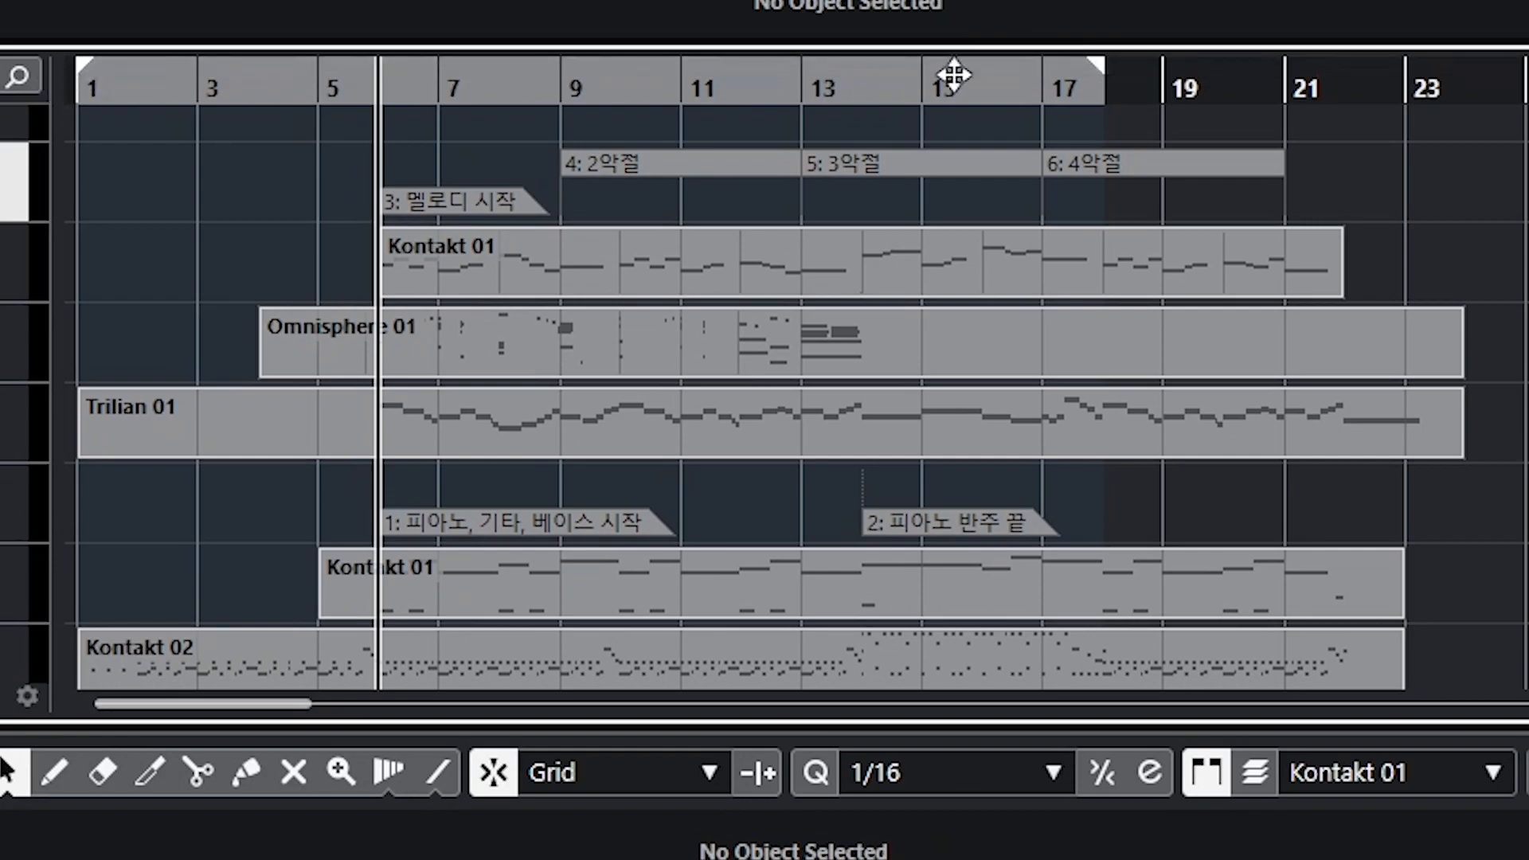
pyautogui.moveTo(1093, 70); pyautogui.dragTo(78, 70)
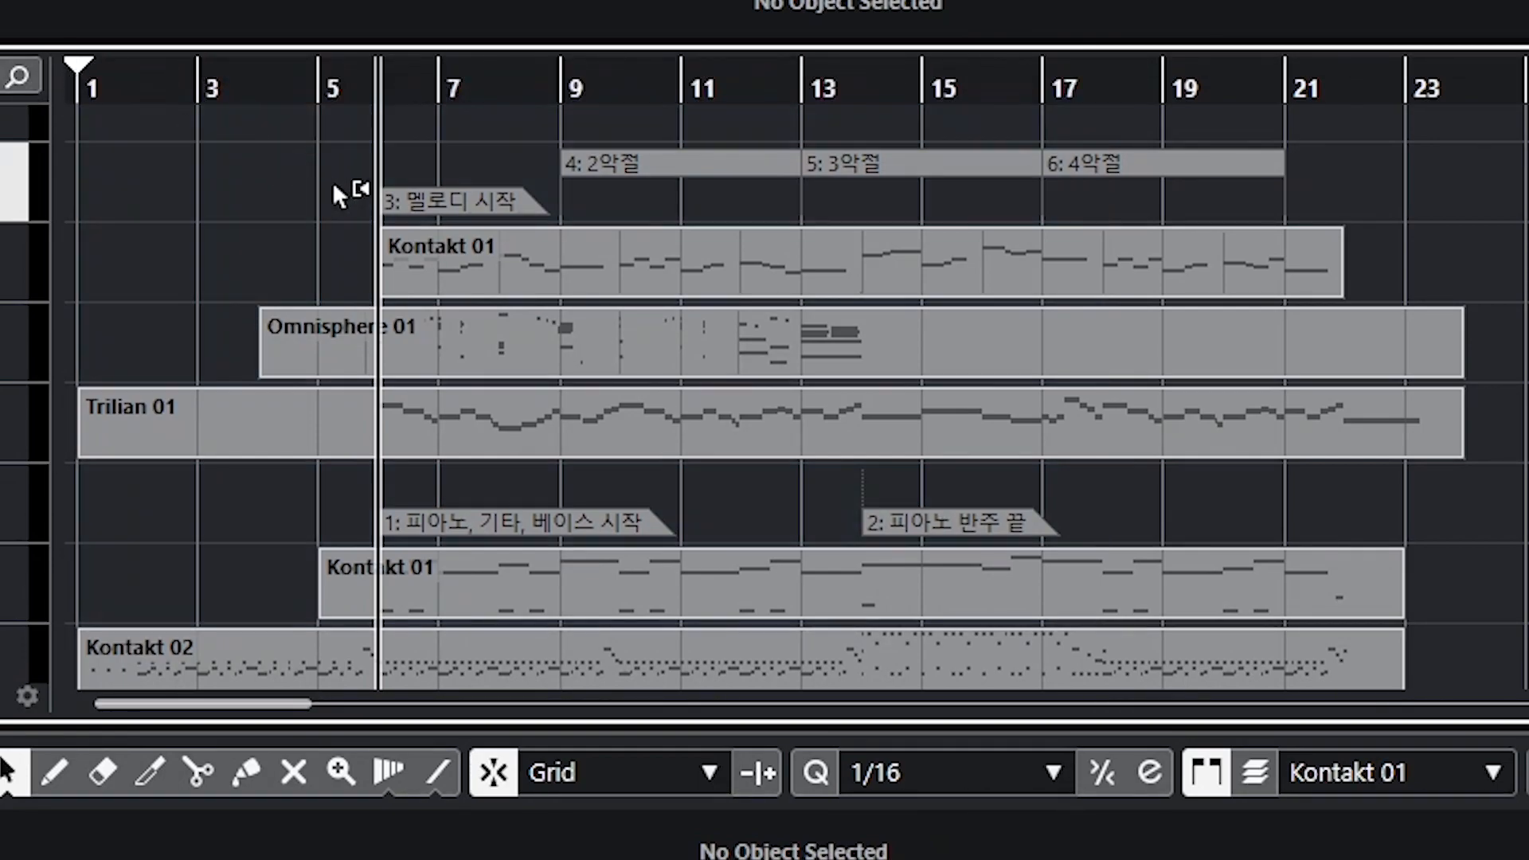
# Step: Set marker 3's position to bar 3 in the marker list
pyautogui.click(440, 204)
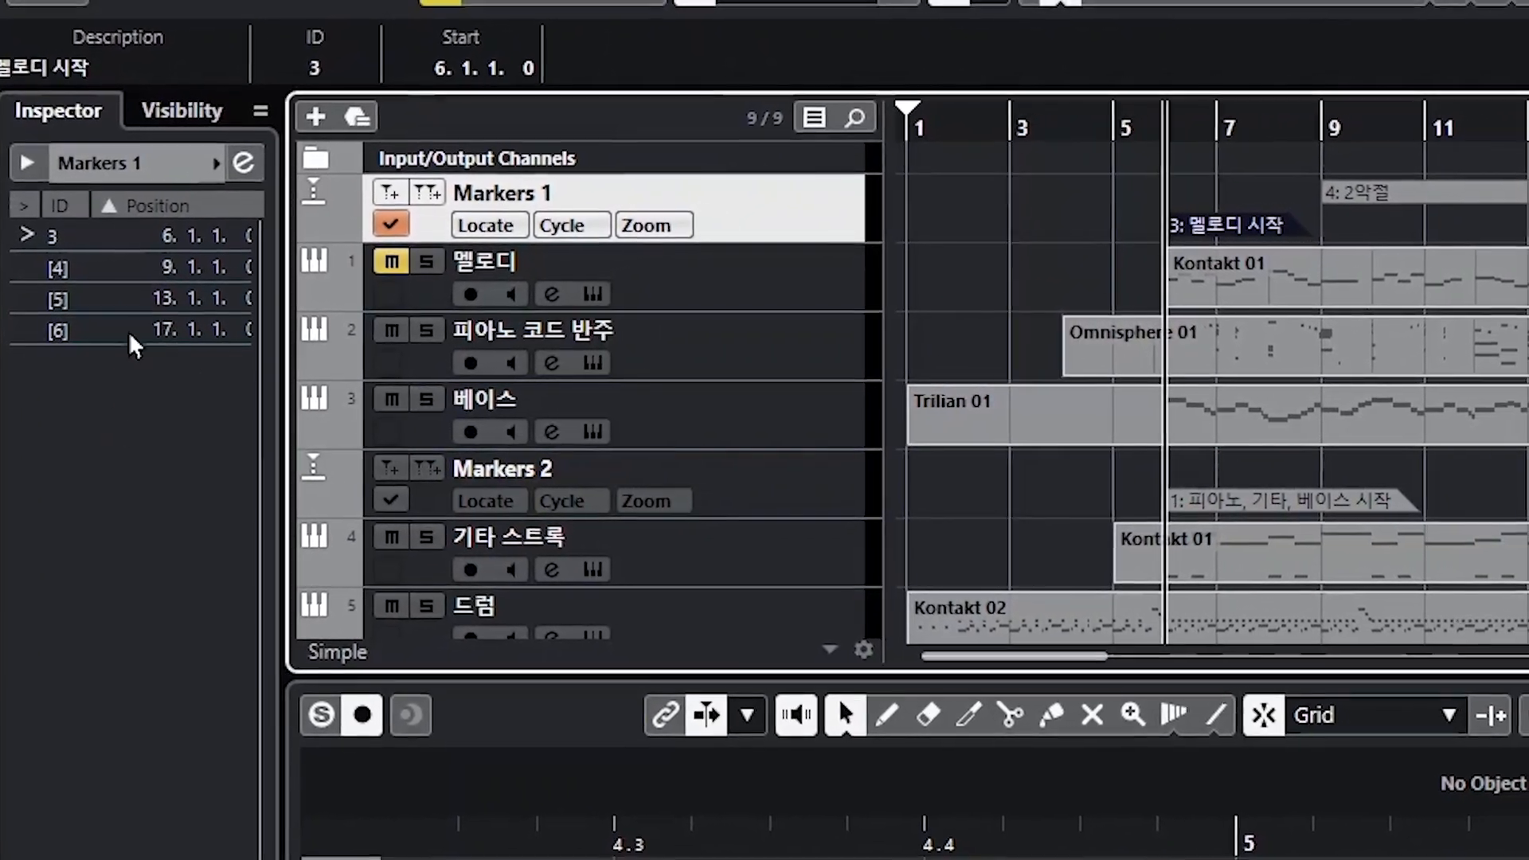
pyautogui.doubleClick(169, 234)
pyautogui.click(146, 239)
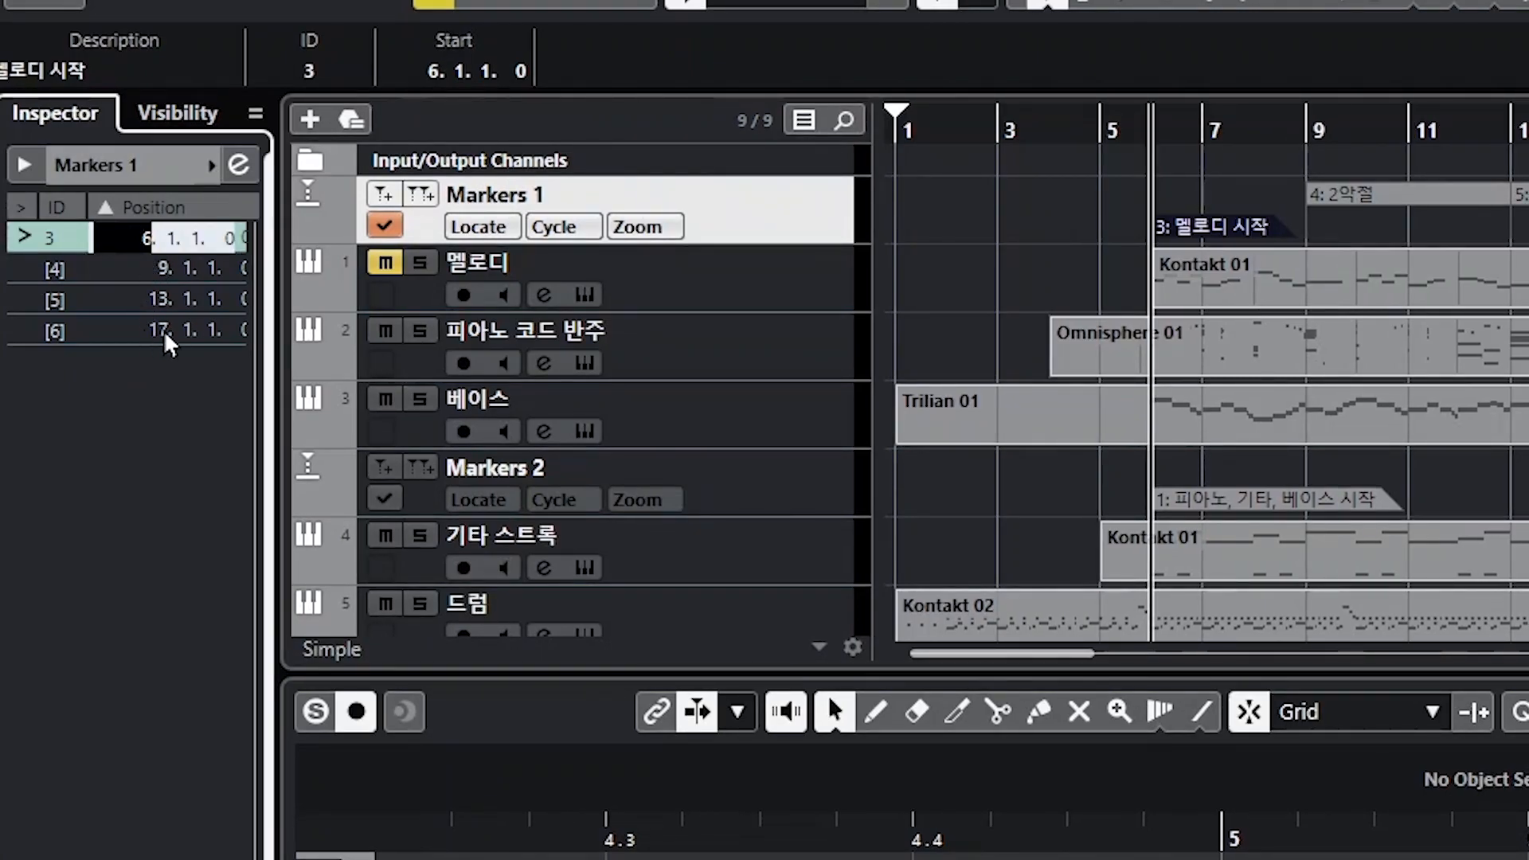
pyautogui.write('3')
pyautogui.press('Return')
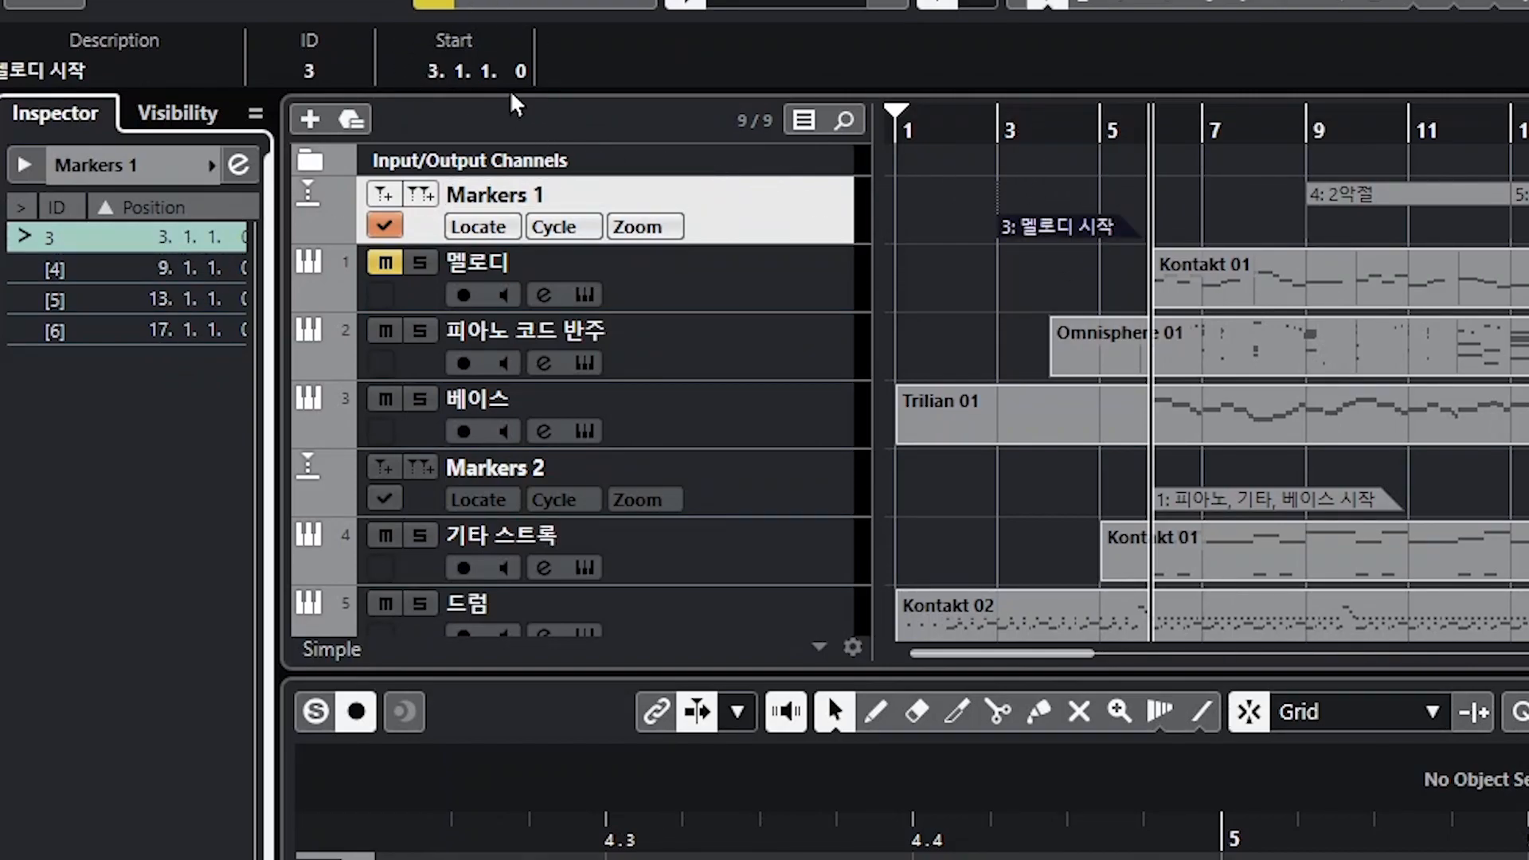
# Step: Set marker 3's start to bar 6 in the info line
pyautogui.click(437, 78)
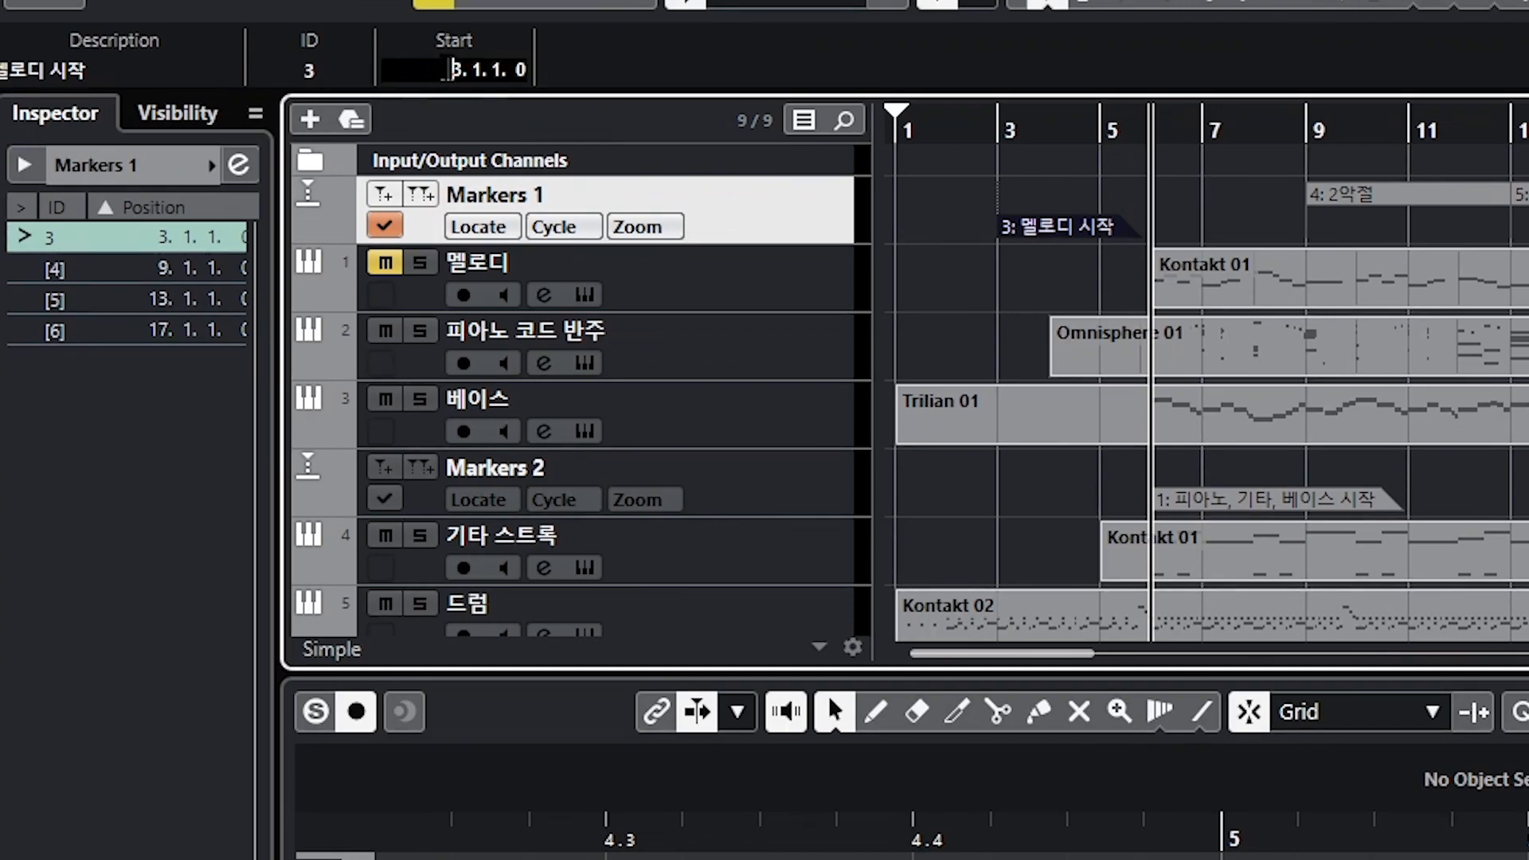
pyautogui.write('6')
pyautogui.press('Return')
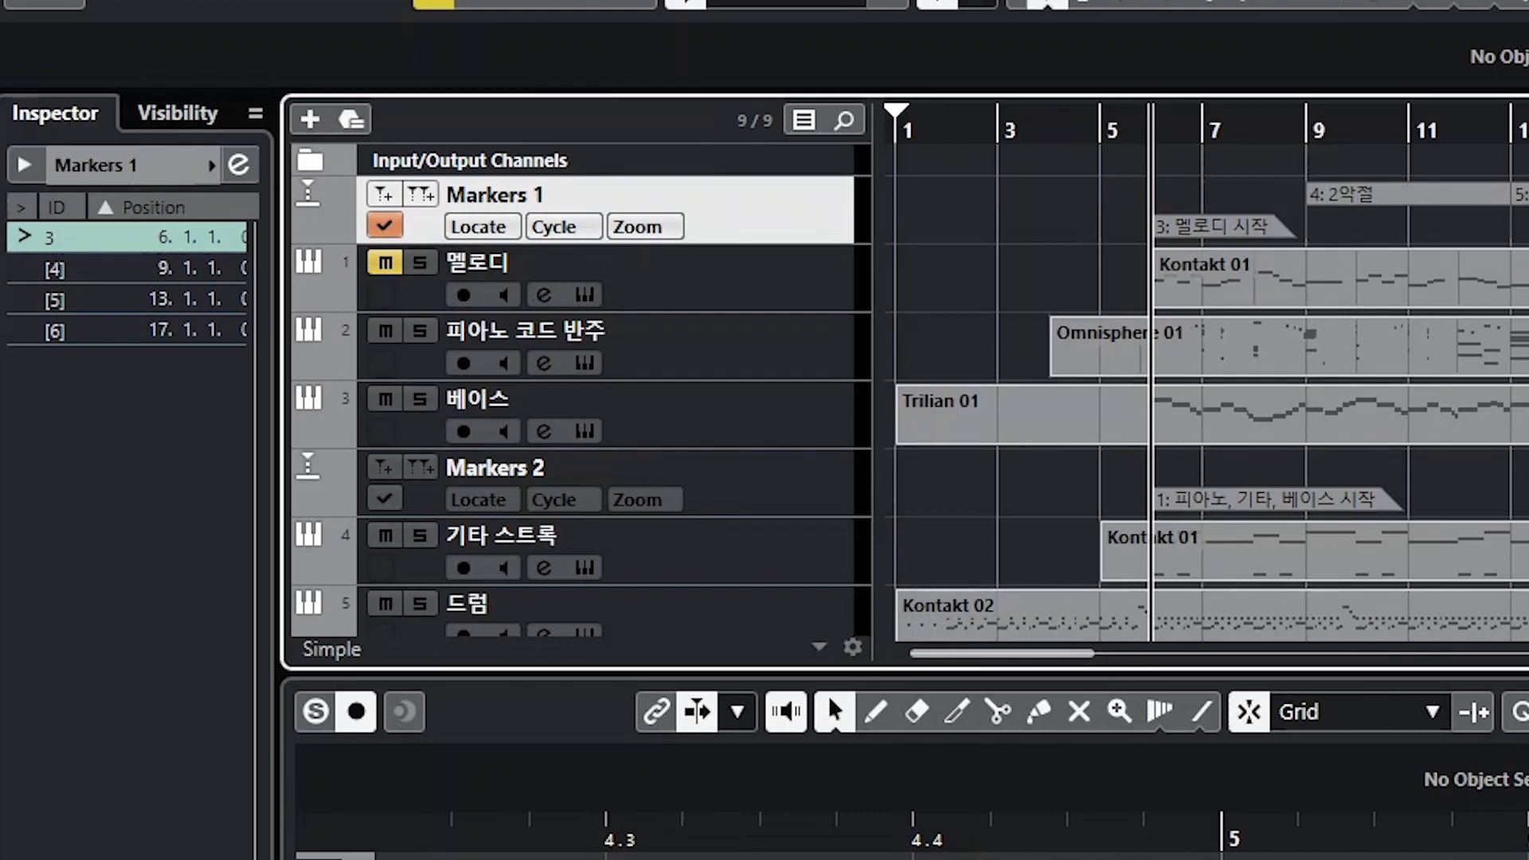
# Step: Select each cycle marker in turn to set the locators to its section range
pyautogui.click(1528, 193)
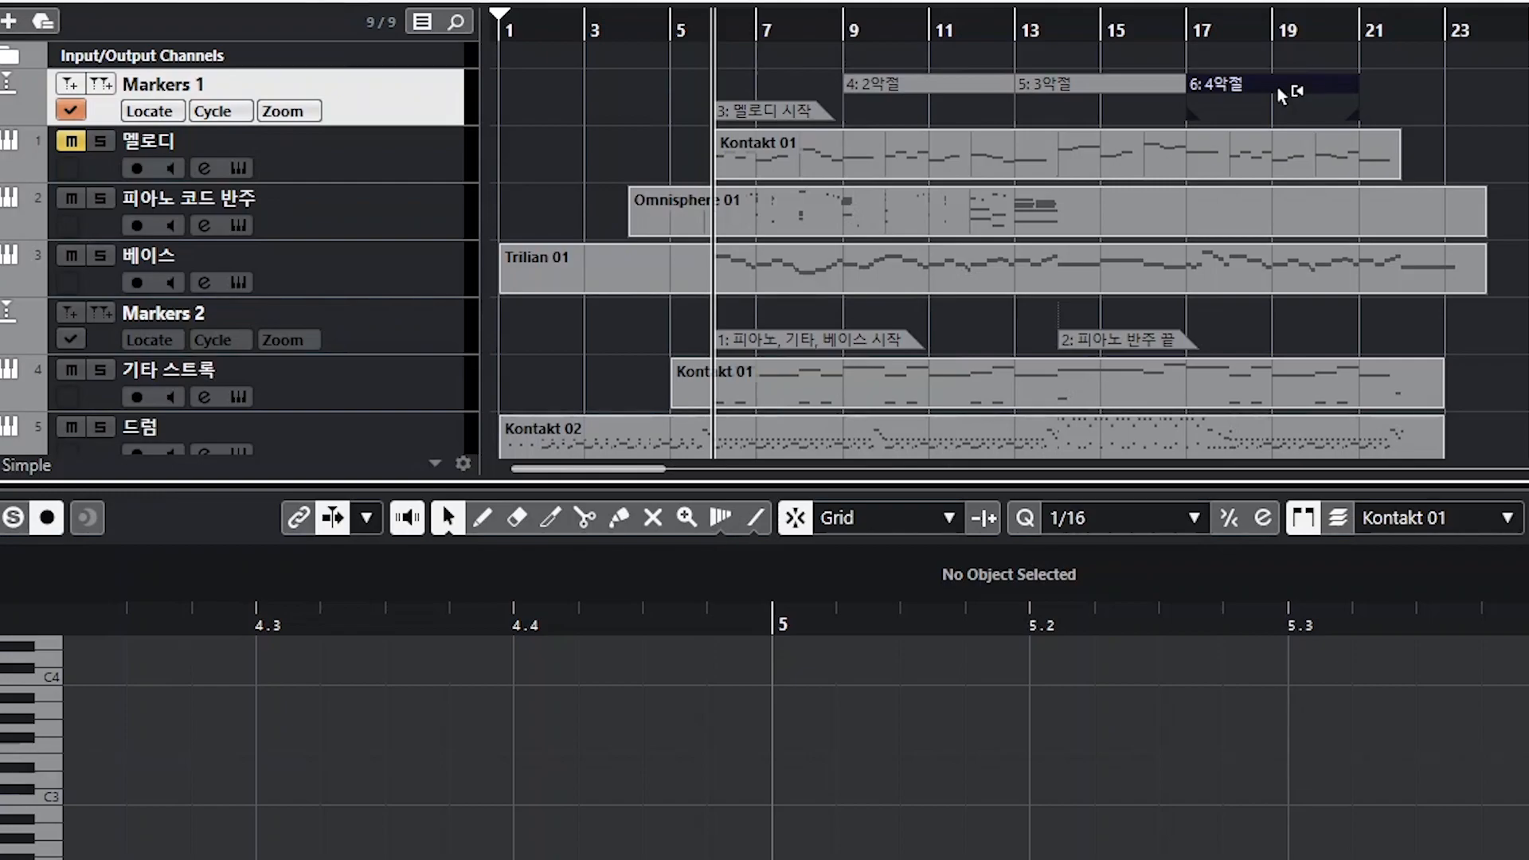
pyautogui.doubleClick(1278, 87)
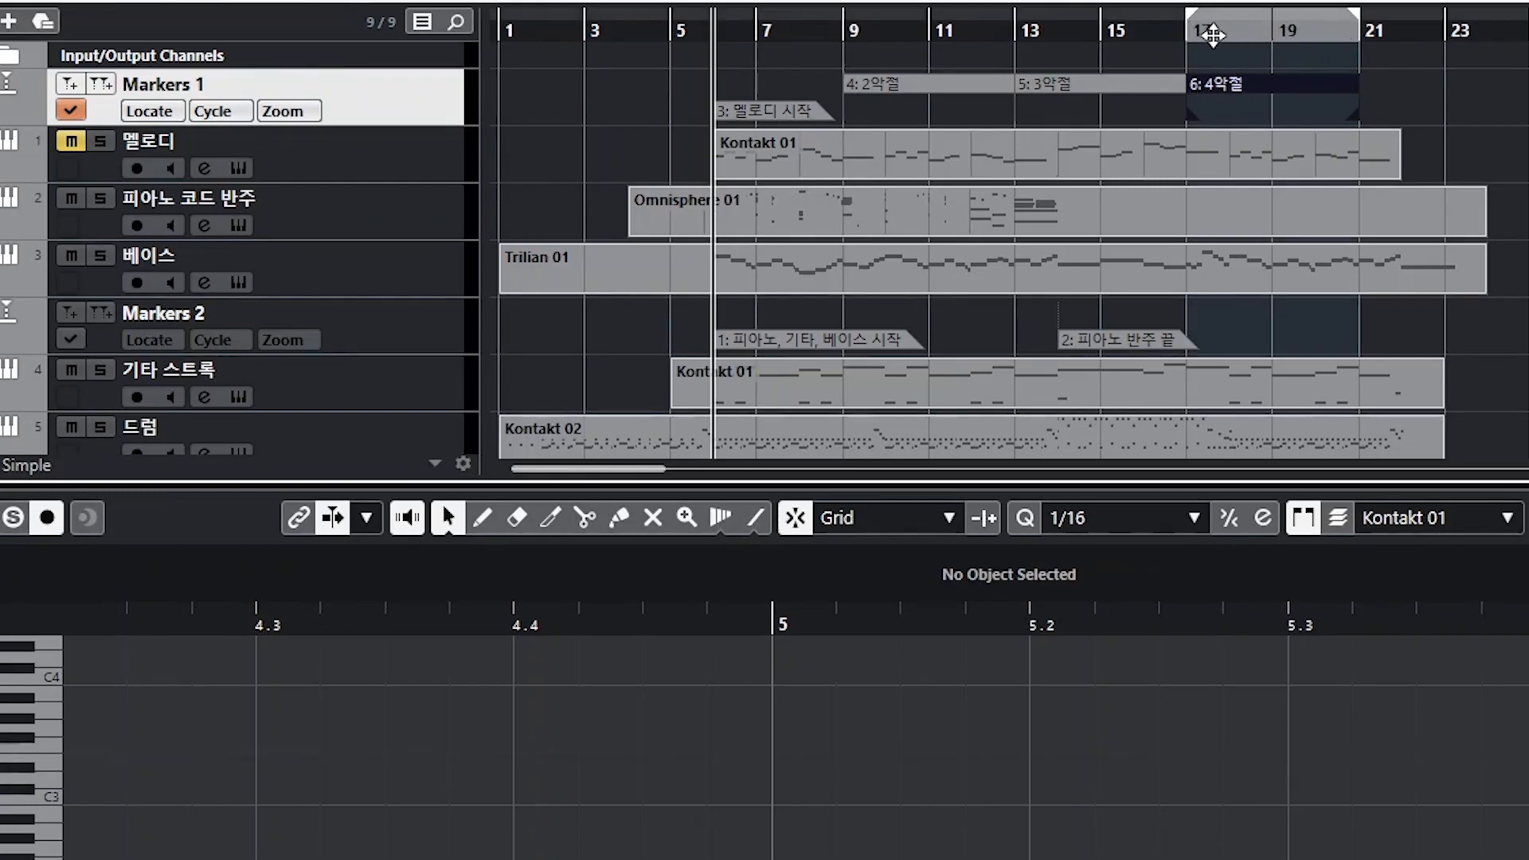
pyautogui.click(1088, 83)
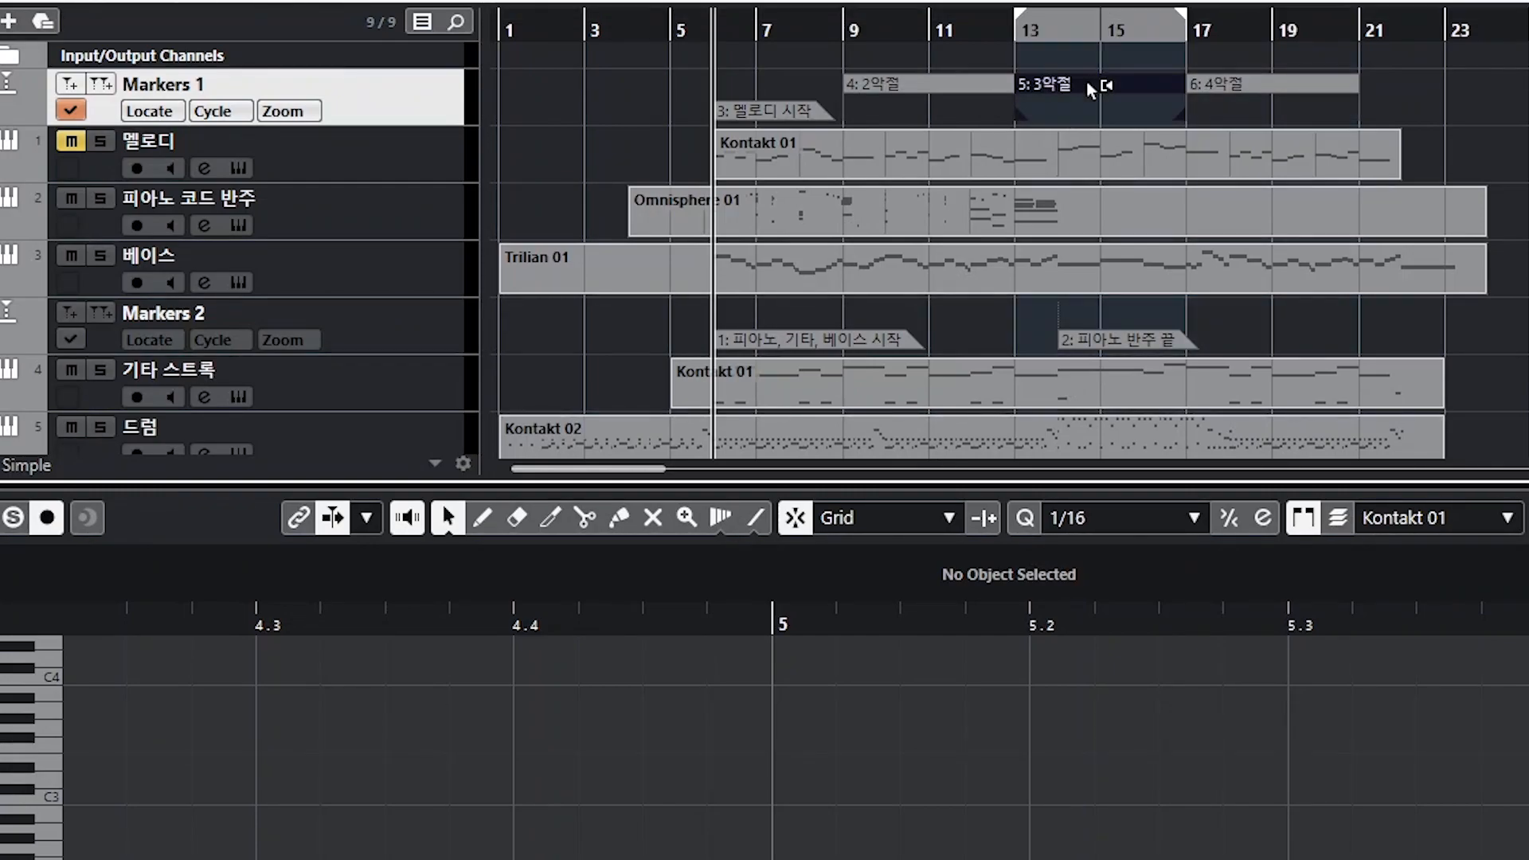
pyautogui.click(934, 83)
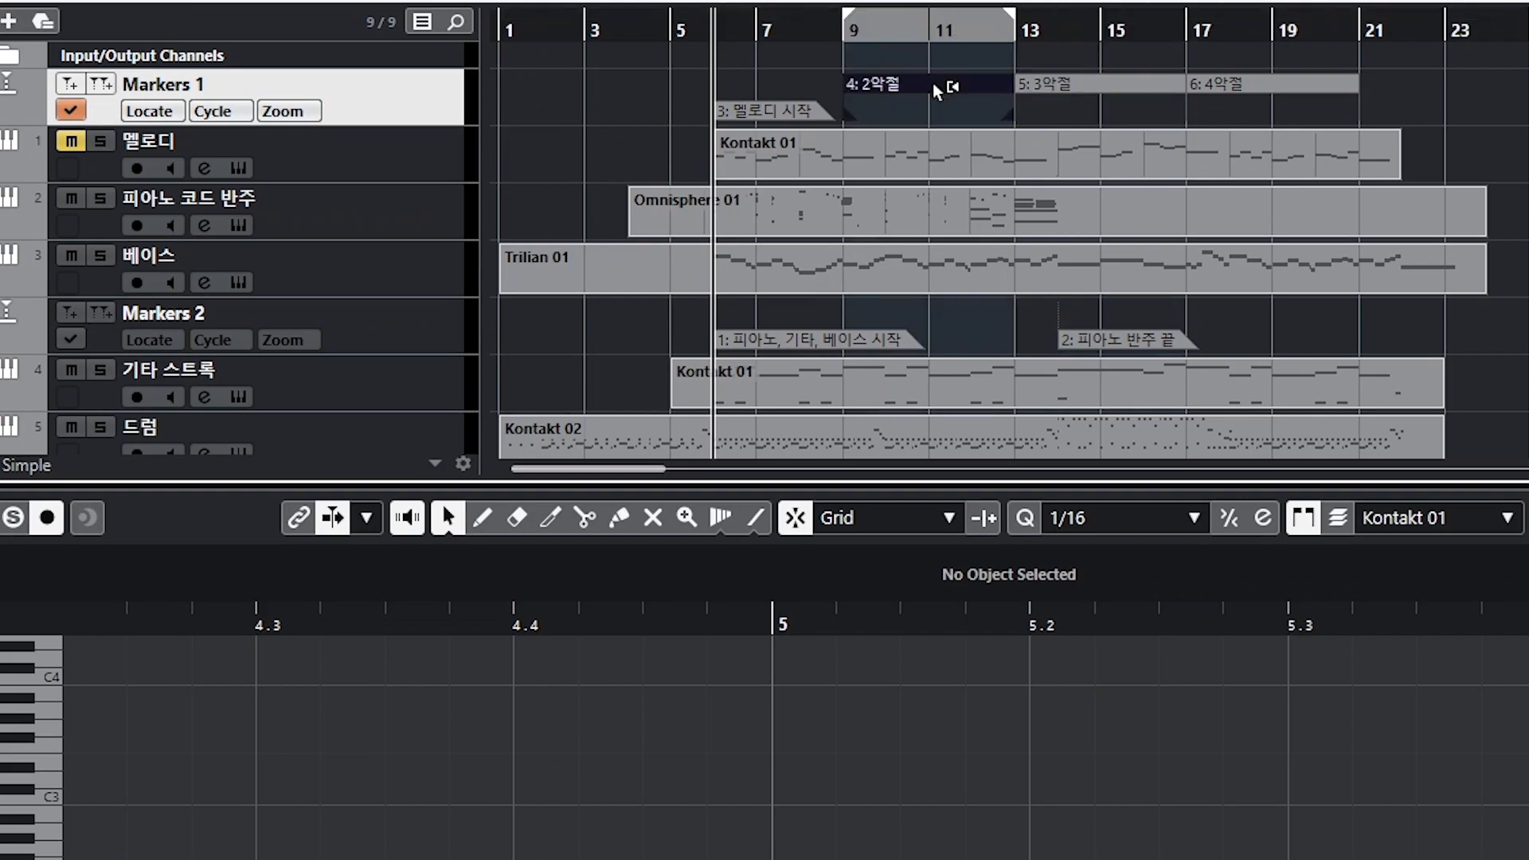
pyautogui.click(748, 118)
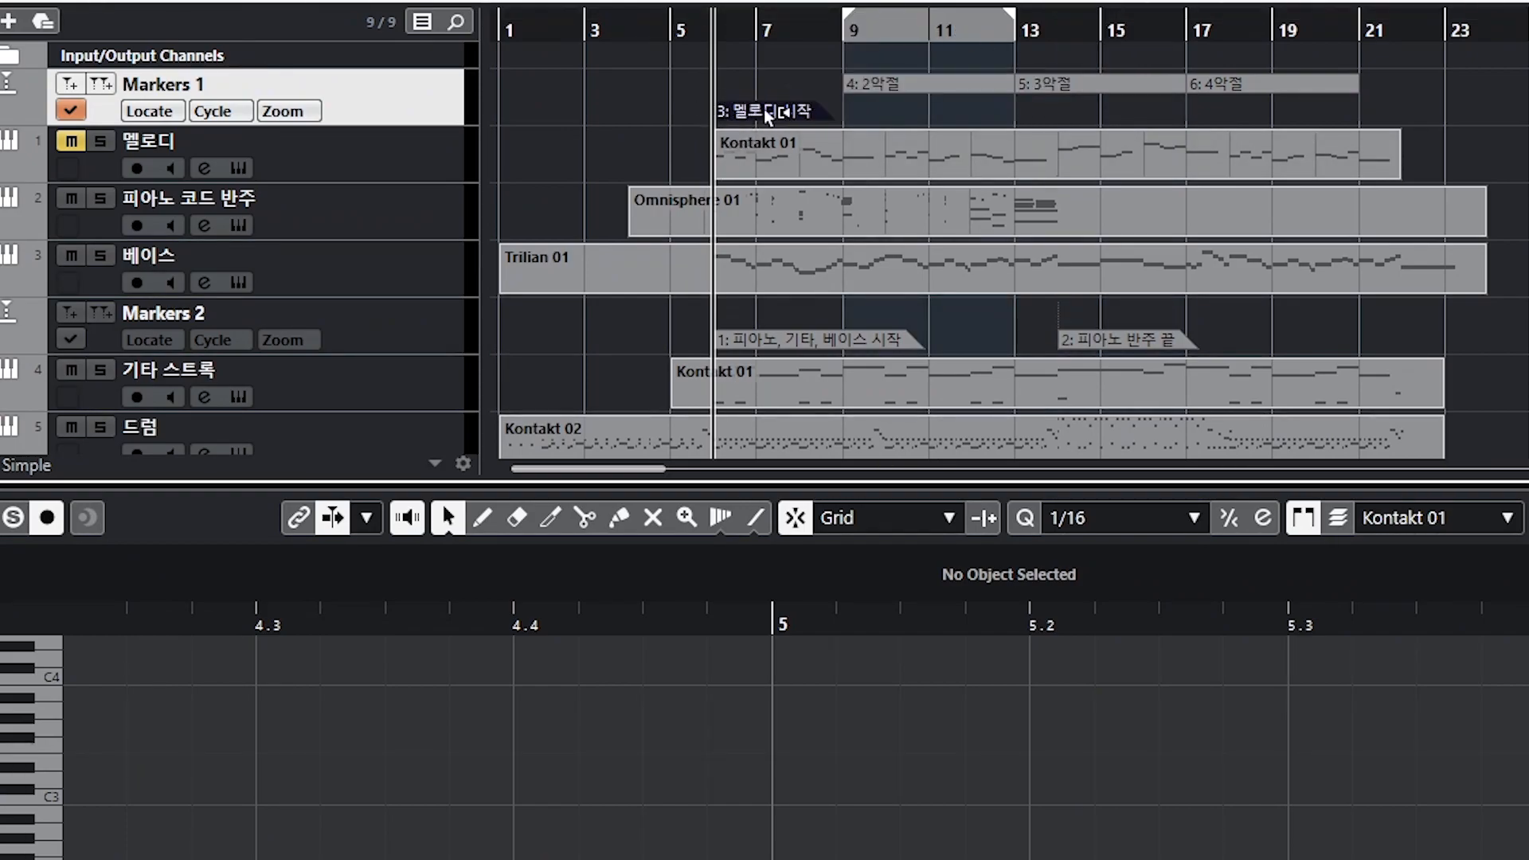
pyautogui.doubleClick(1093, 84)
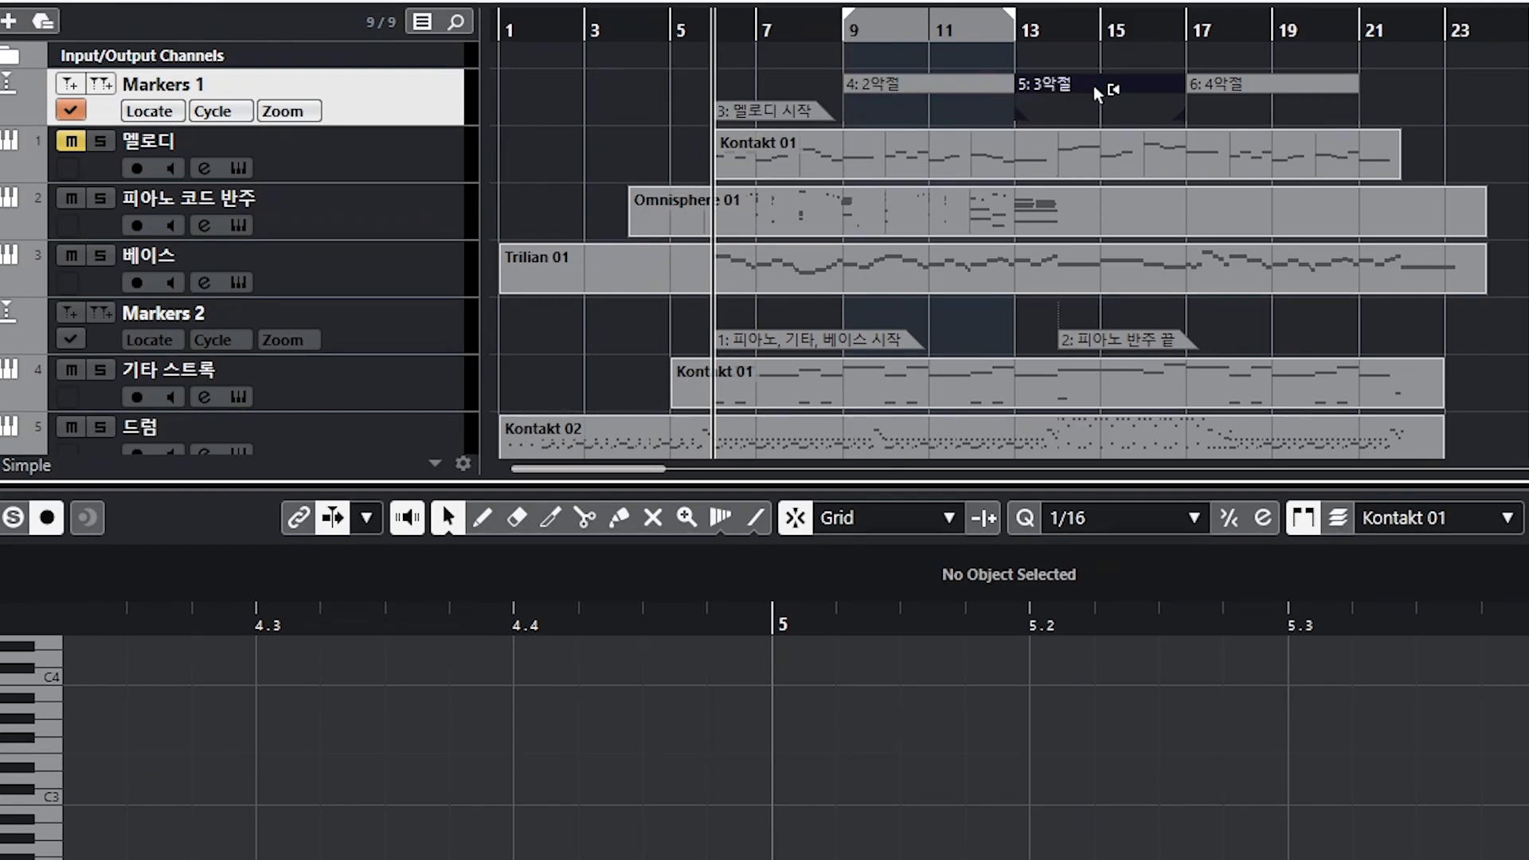
pyautogui.doubleClick(953, 85)
pyautogui.doubleClick(1312, 83)
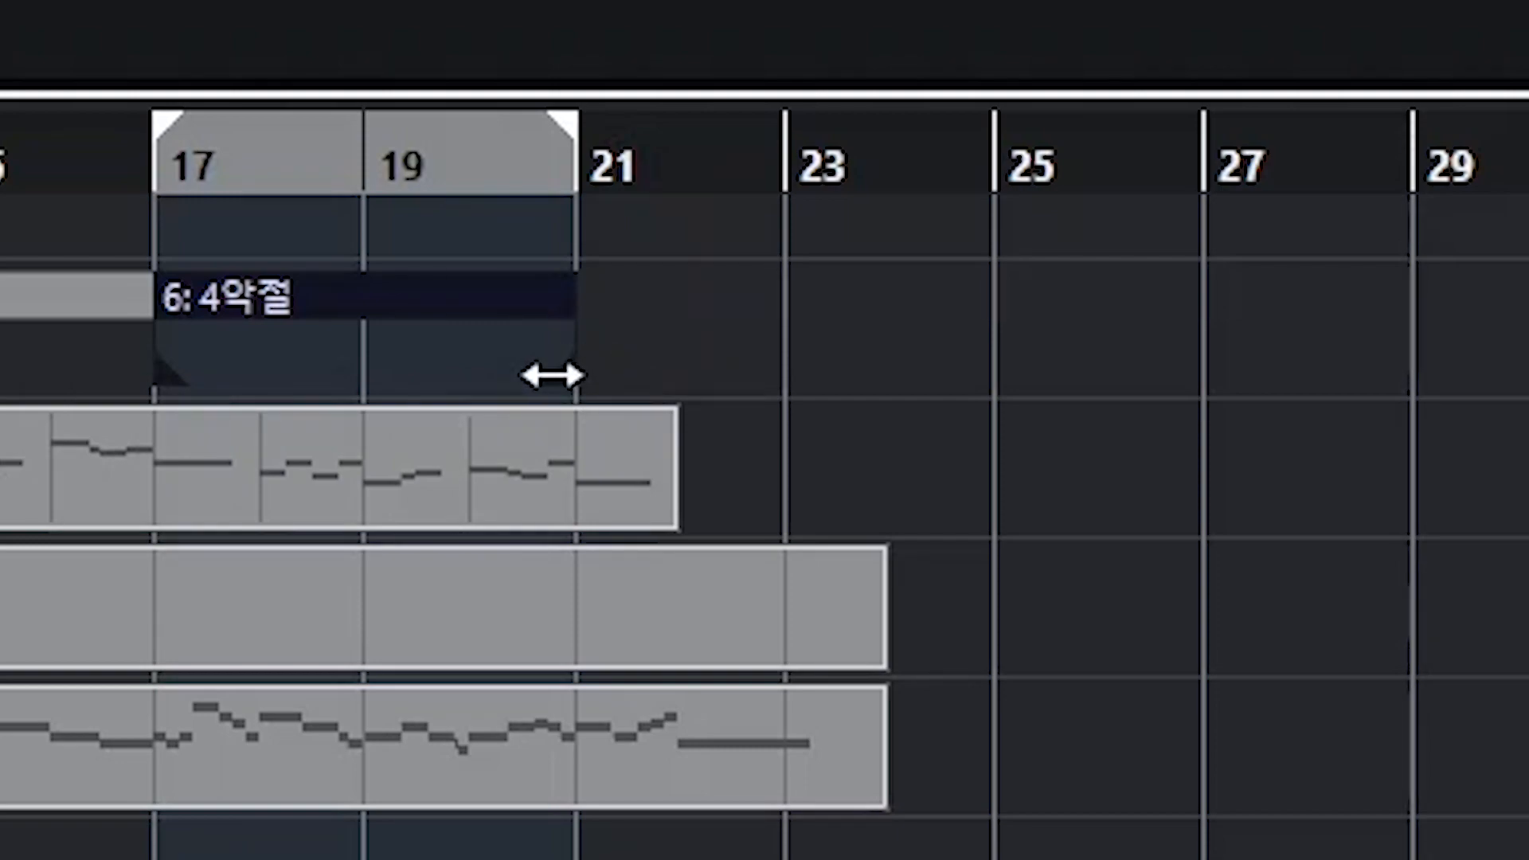
# Step: Drag the 4악절 cycle marker's end far to the right and back to bar 21
pyautogui.moveTo(552, 375); pyautogui.dragTo(1526, 375)
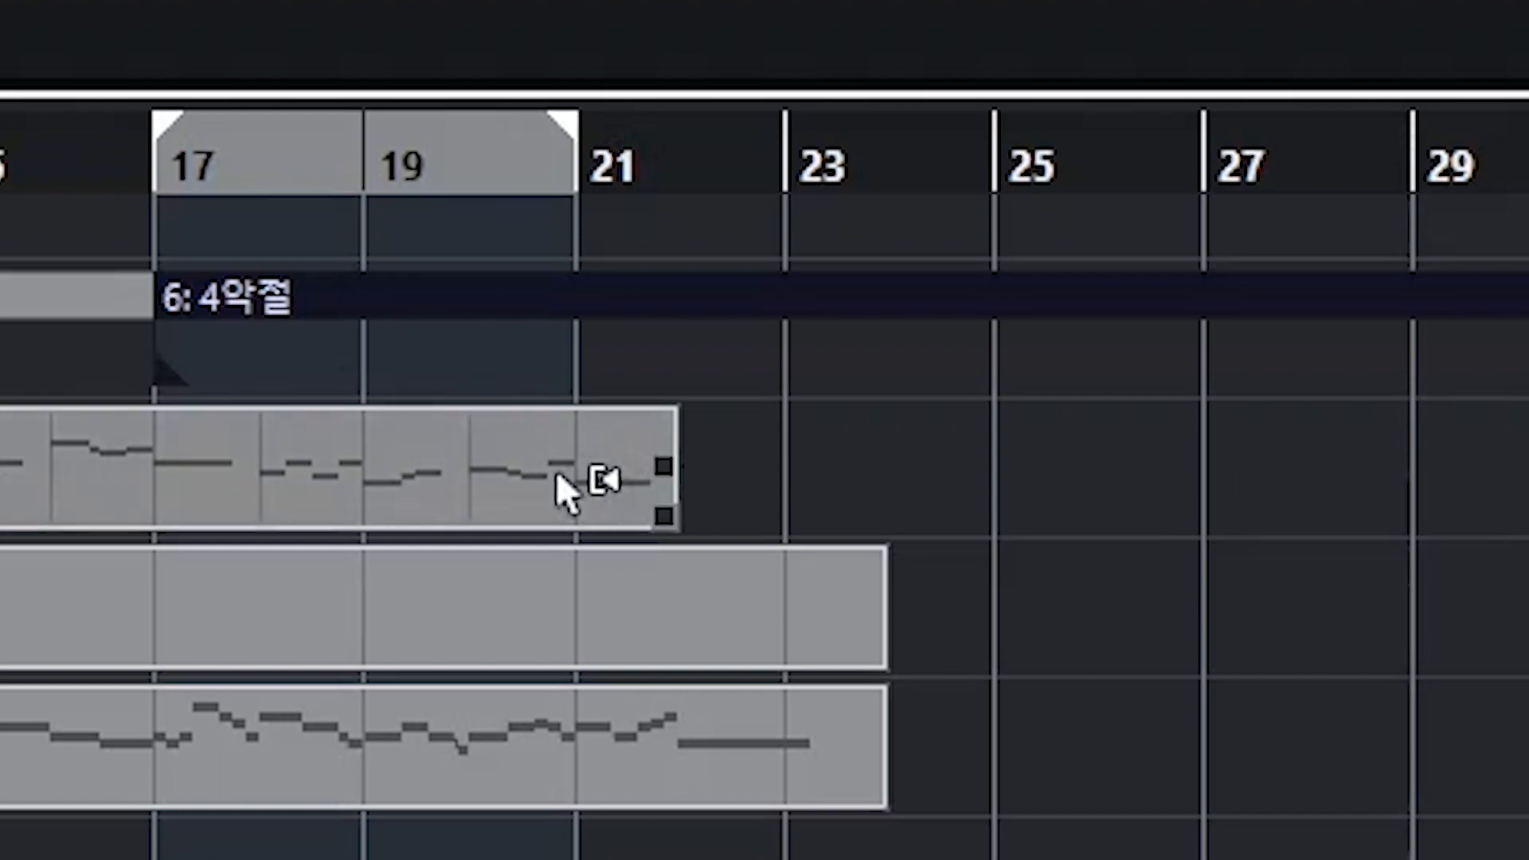
pyautogui.moveTo(163, 375)
pyautogui.mouseDown()
pyautogui.moveTo(900, 376)
pyautogui.moveTo(307, 348)
pyautogui.moveTo(168, 379)
pyautogui.mouseUp()
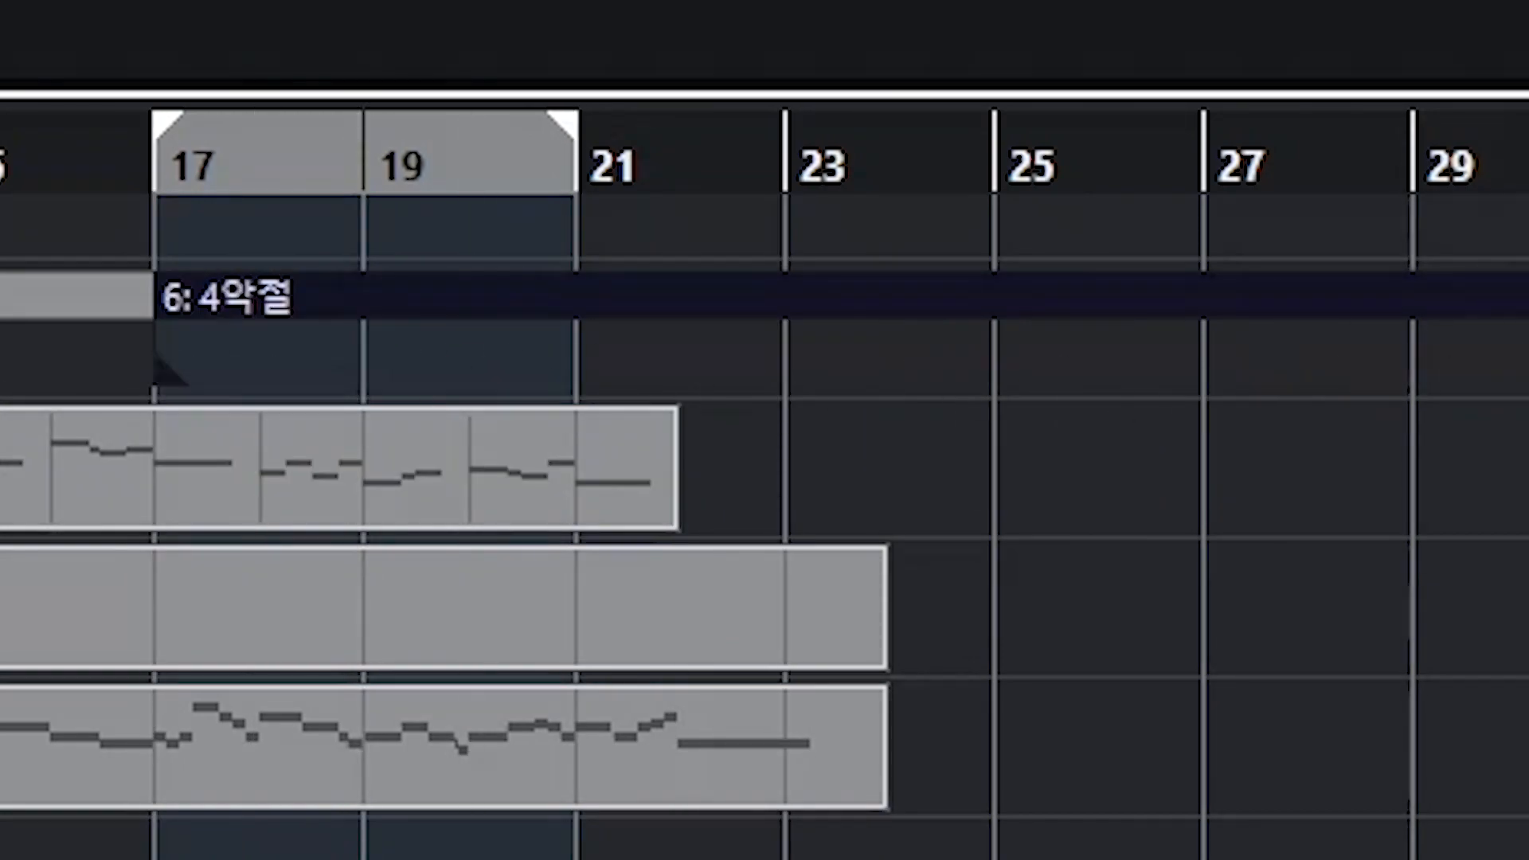
pyautogui.moveTo(1521, 363); pyautogui.dragTo(563, 359)
pyautogui.click(877, 342)
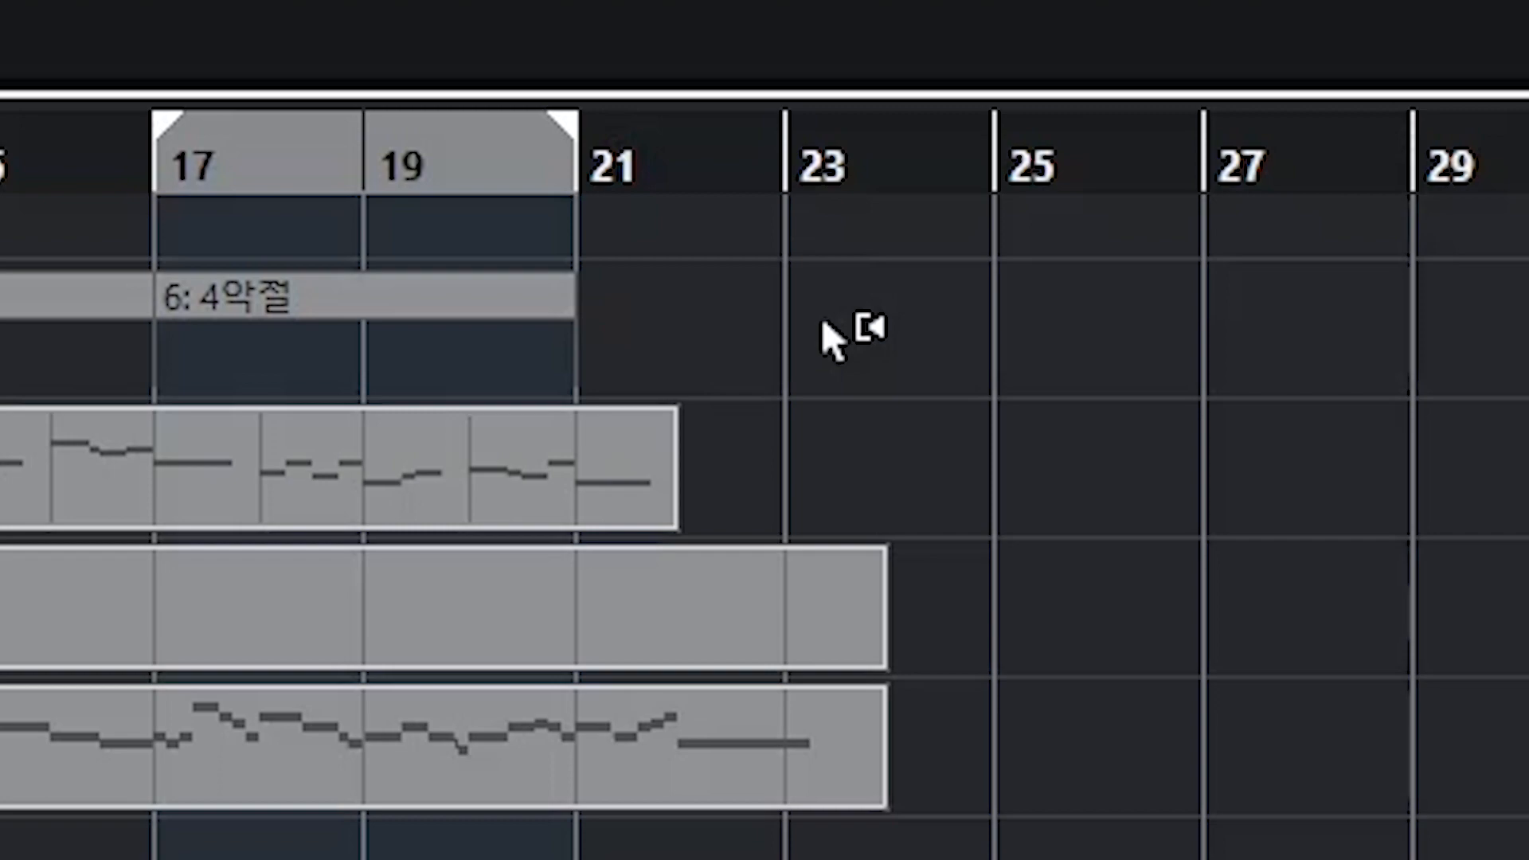
pyautogui.moveTo(454, 312)
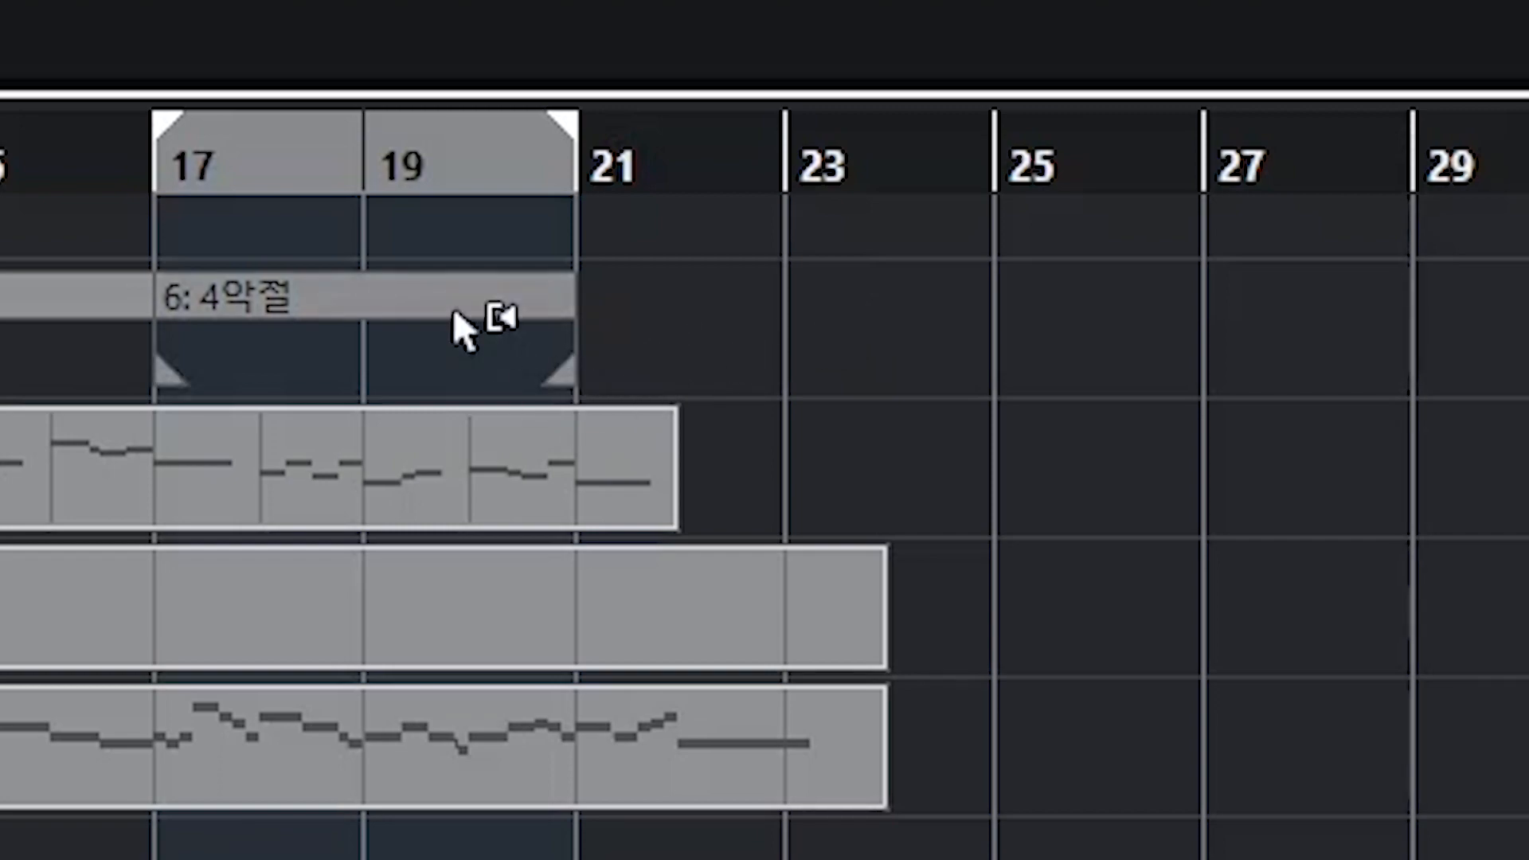